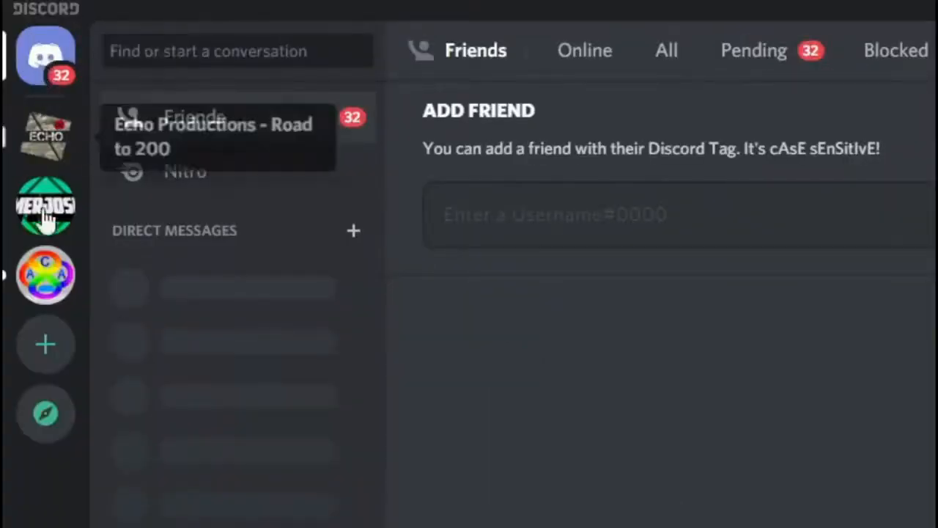
# Start adding a new server and look through the available templates and the form for joining by invite link
pyautogui.click(45, 352)
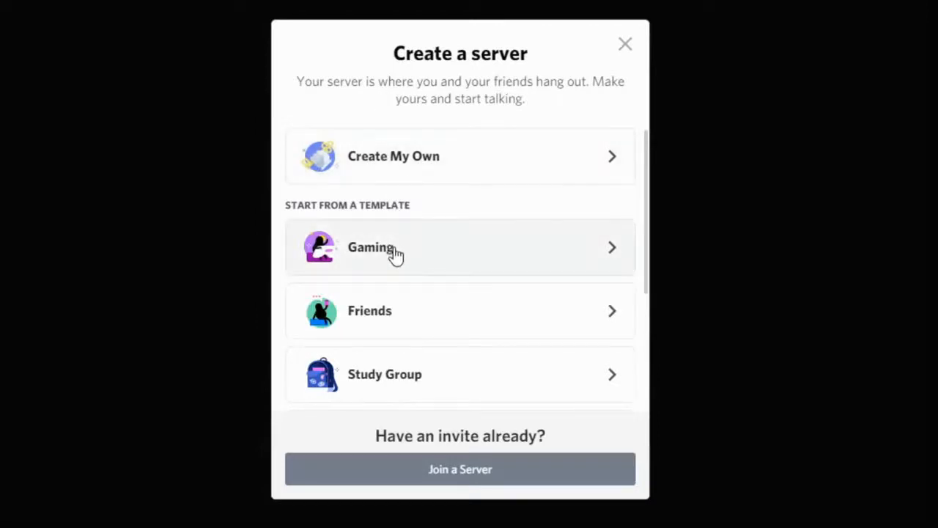
pyautogui.scroll(-3, 403, 293)
pyautogui.scroll(3, 408, 308)
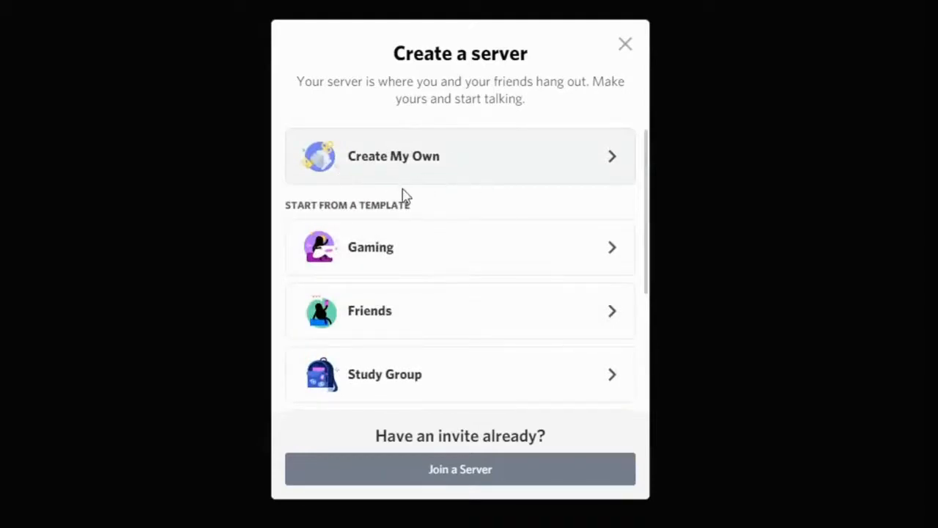
pyautogui.scroll(-3, 396, 218)
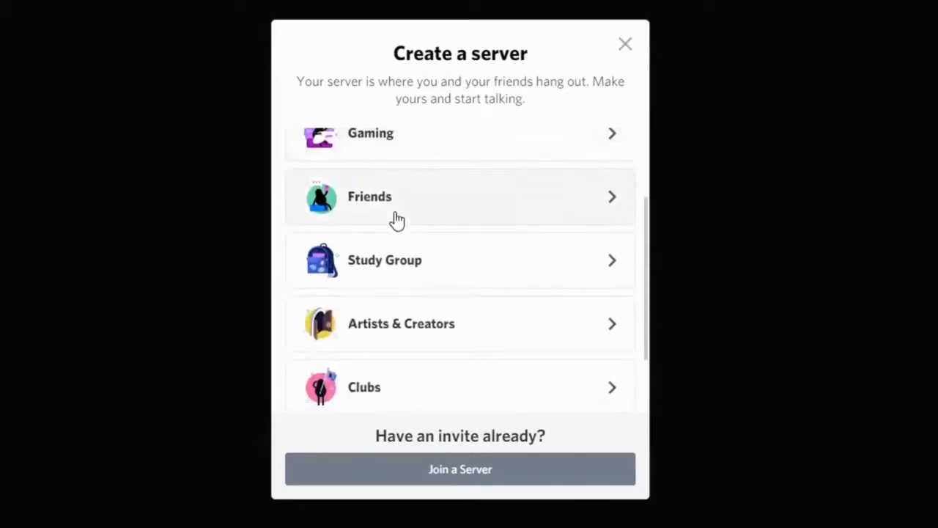
pyautogui.scroll(2, 394, 220)
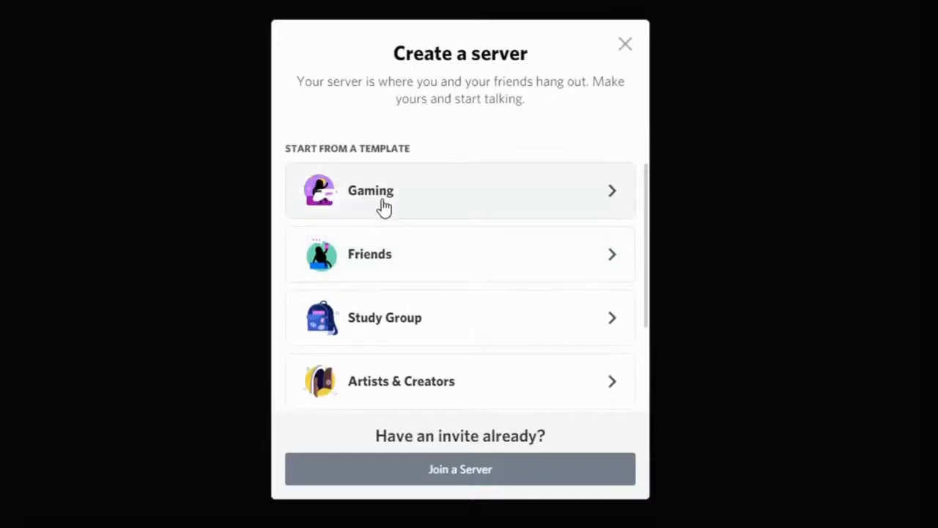
pyautogui.scroll(-1, 424, 264)
pyautogui.scroll(-1, 429, 290)
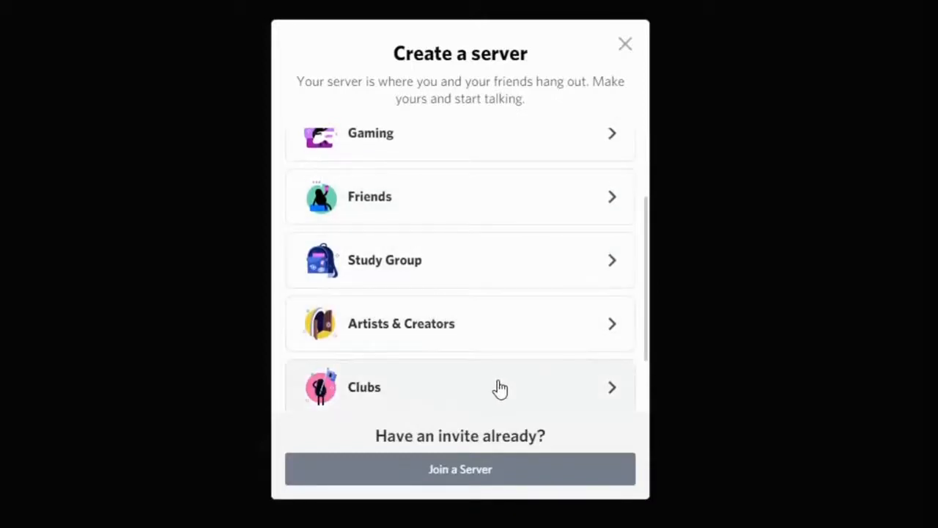
pyautogui.scroll(-3, 488, 383)
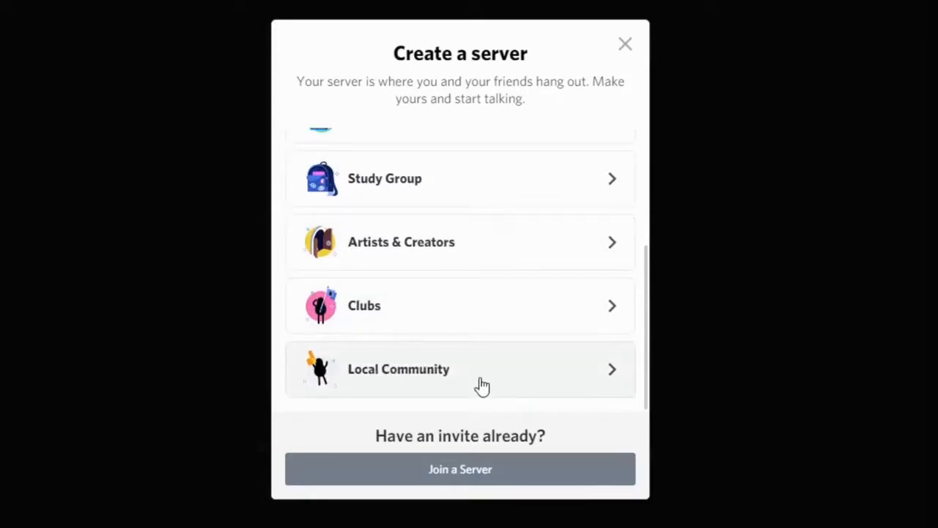
pyautogui.click(483, 475)
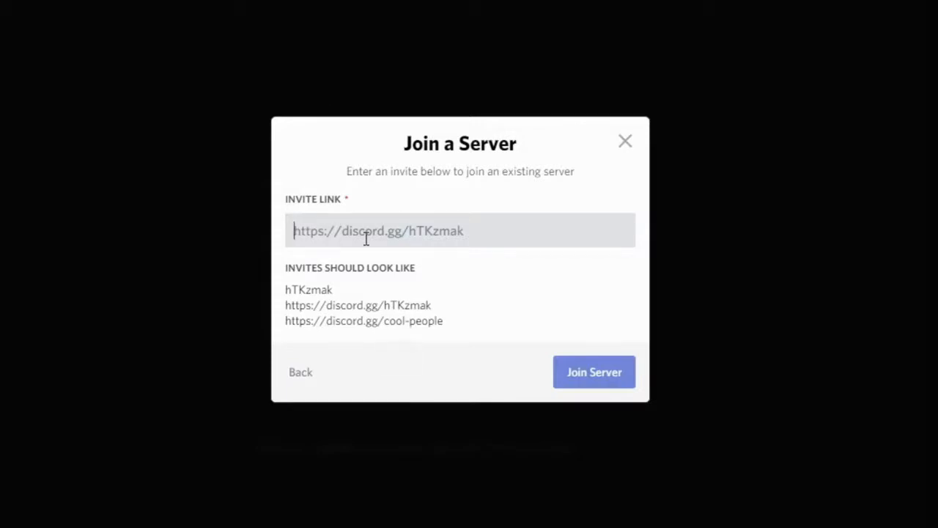
pyautogui.click(303, 374)
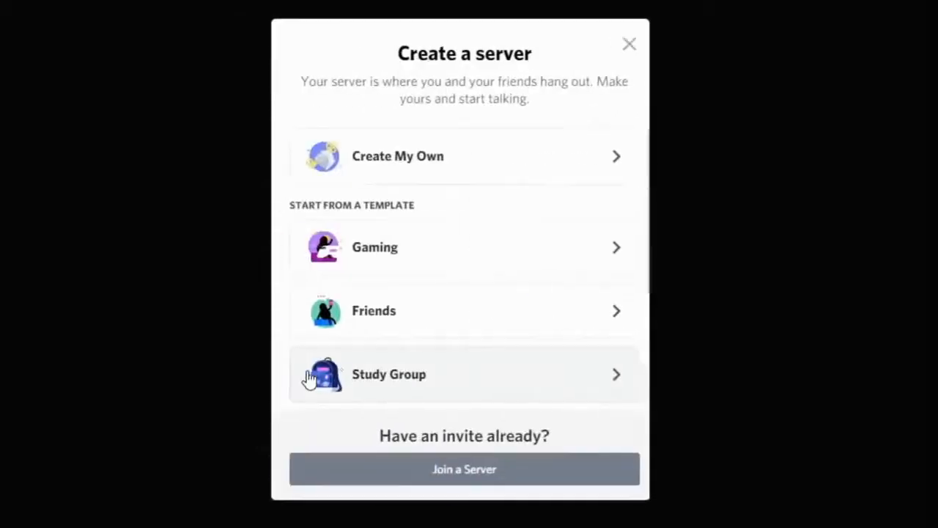
# Create a server of your own without a template, replacing the word "server" in its default name with "Tutorials"
pyautogui.click(372, 176)
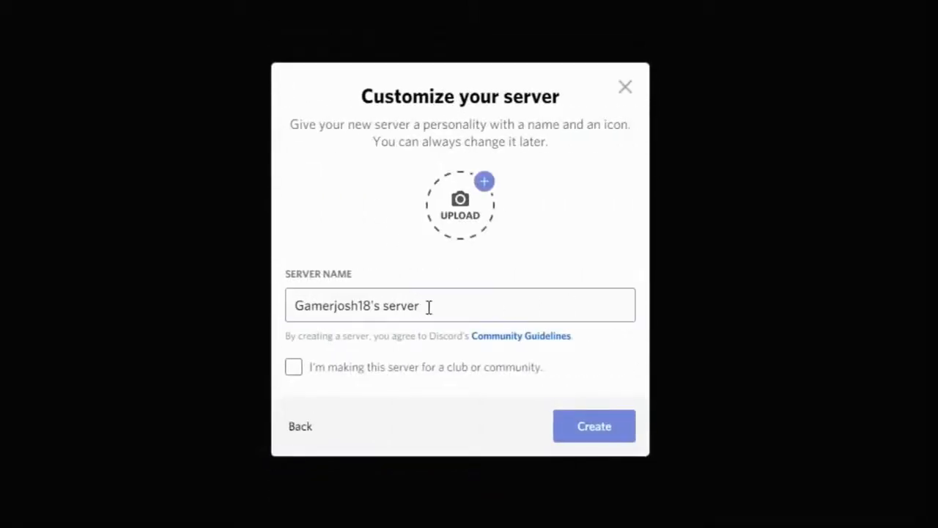
pyautogui.moveTo(430, 306); pyautogui.dragTo(384, 307)
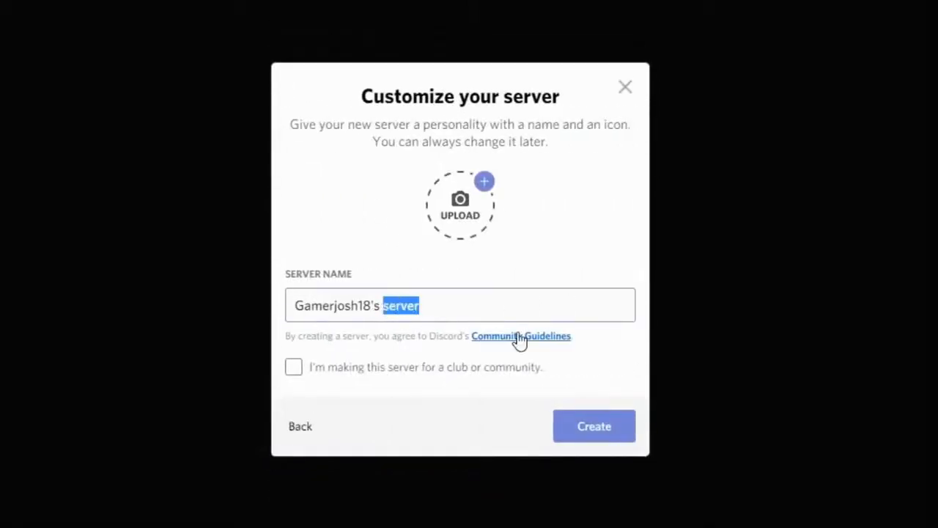
pyautogui.write('T')
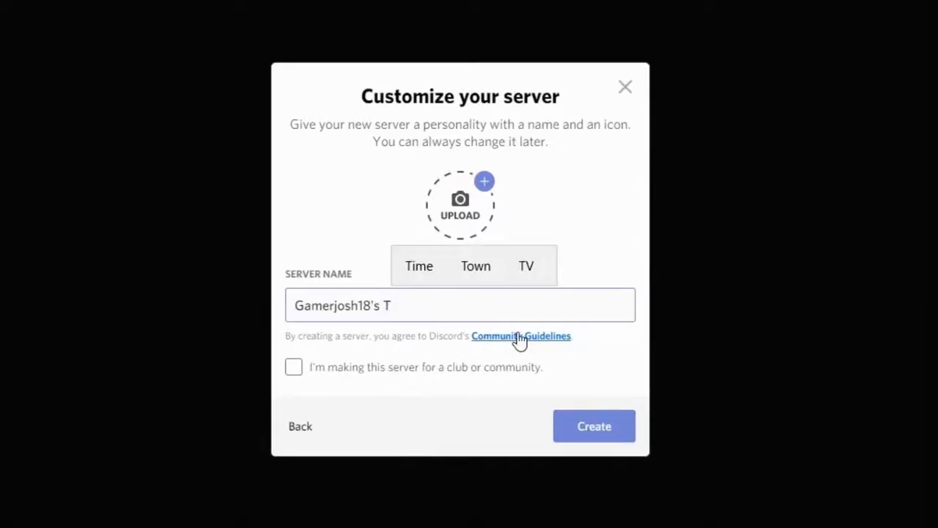
pyautogui.write('ou')
pyautogui.press('BackSpace')
pyautogui.press('BackSpace')
pyautogui.write('ut')
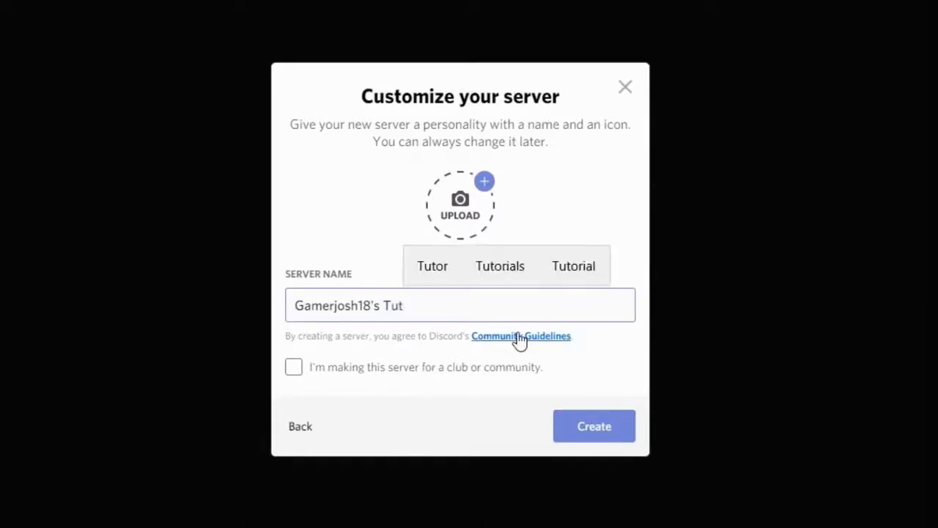
pyautogui.write('orial')
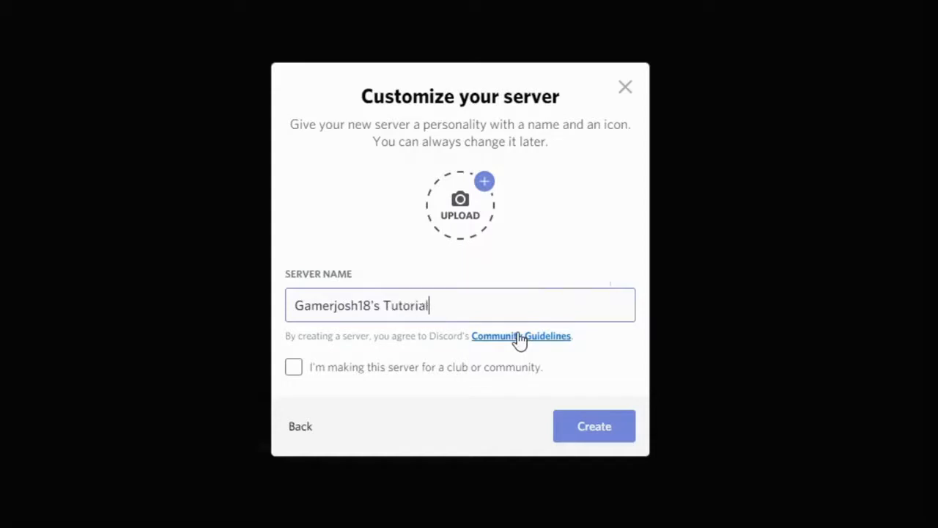
pyautogui.write('s')
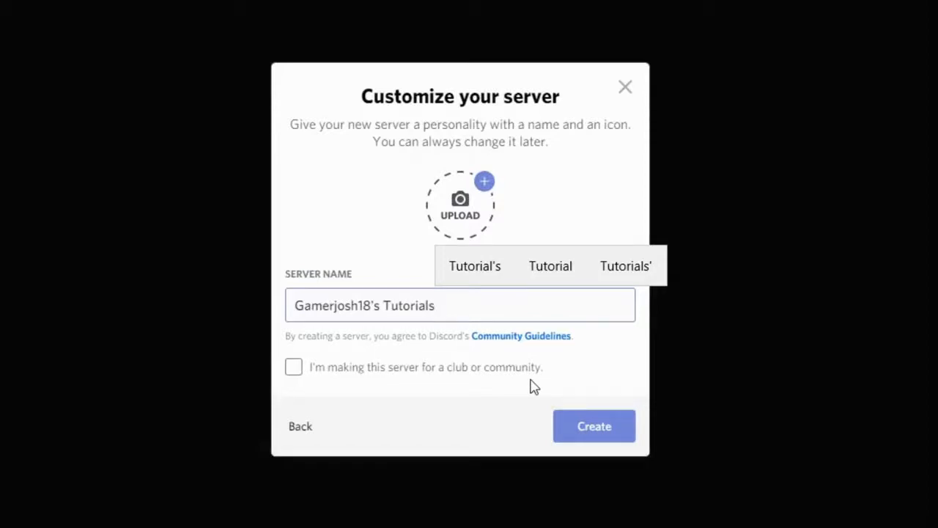
pyautogui.click(604, 433)
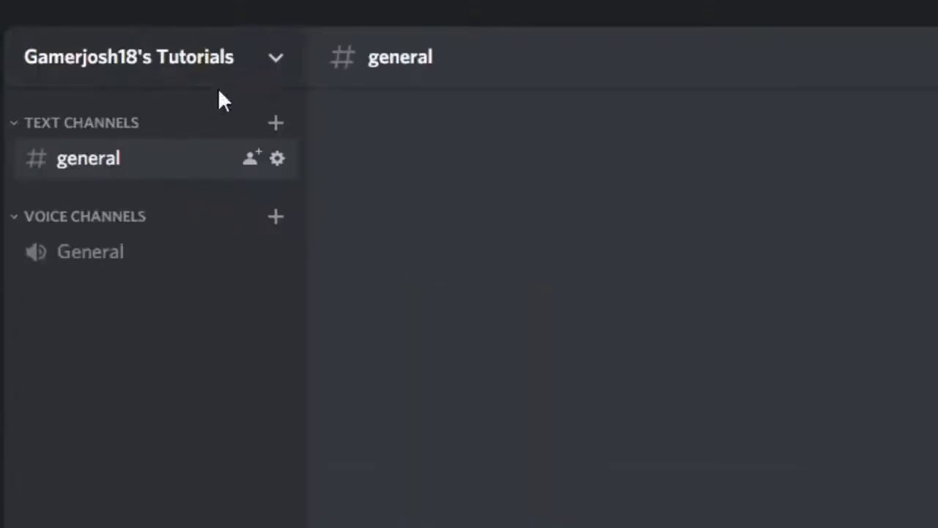
# Open the new server's settings and go to its roles
pyautogui.click(277, 60)
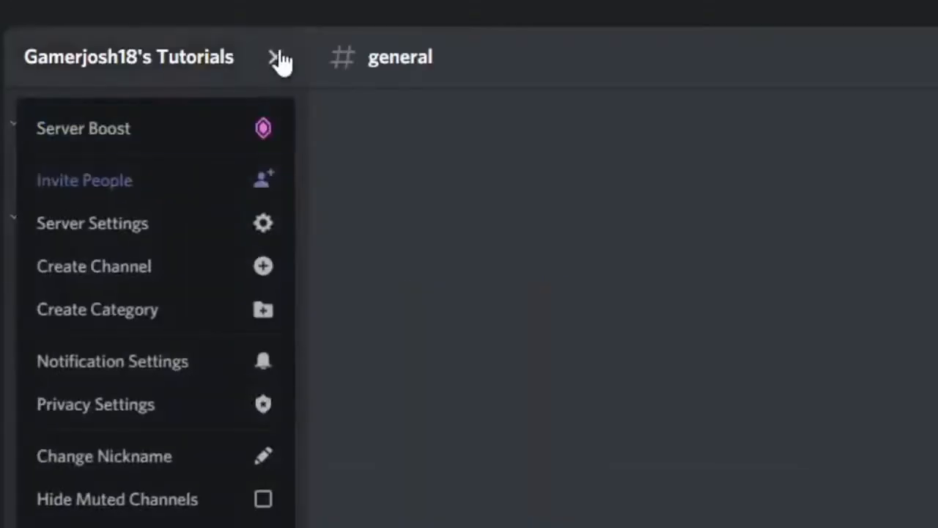
pyautogui.click(278, 57)
pyautogui.click(278, 60)
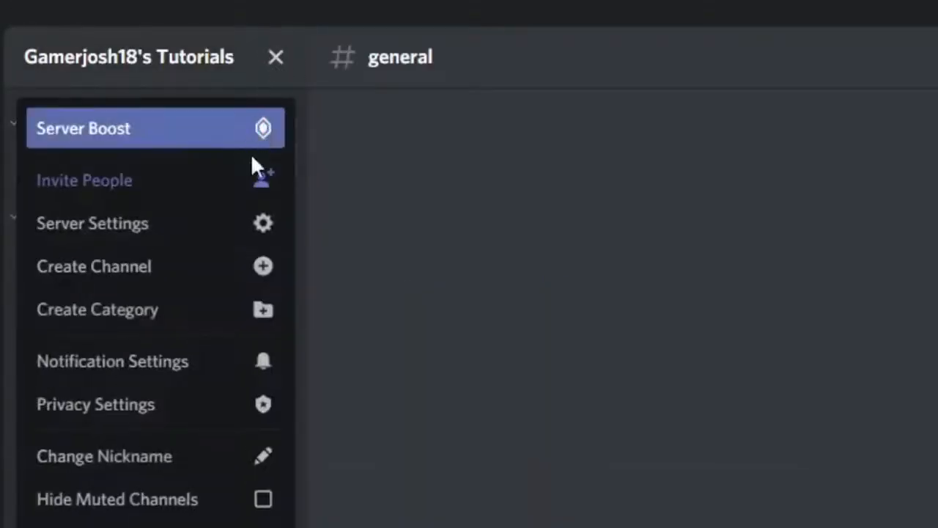
pyautogui.click(269, 230)
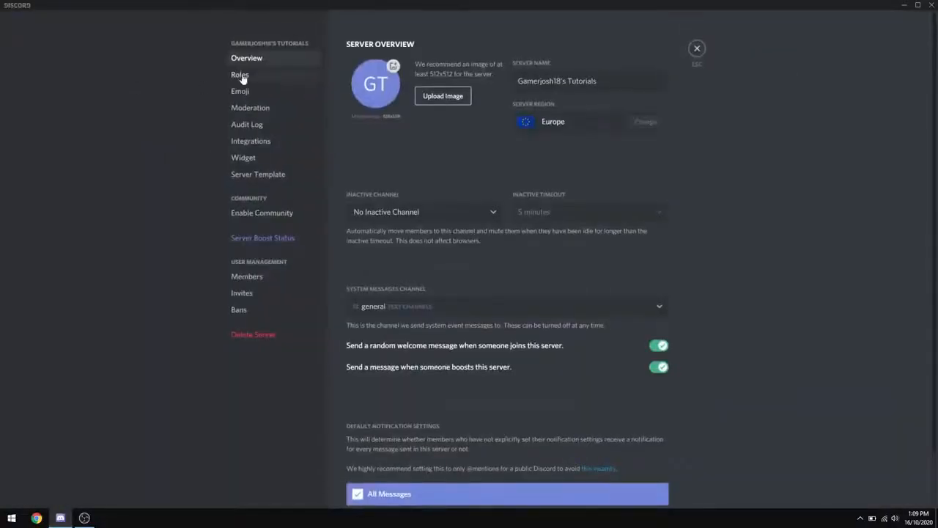
pyautogui.click(241, 76)
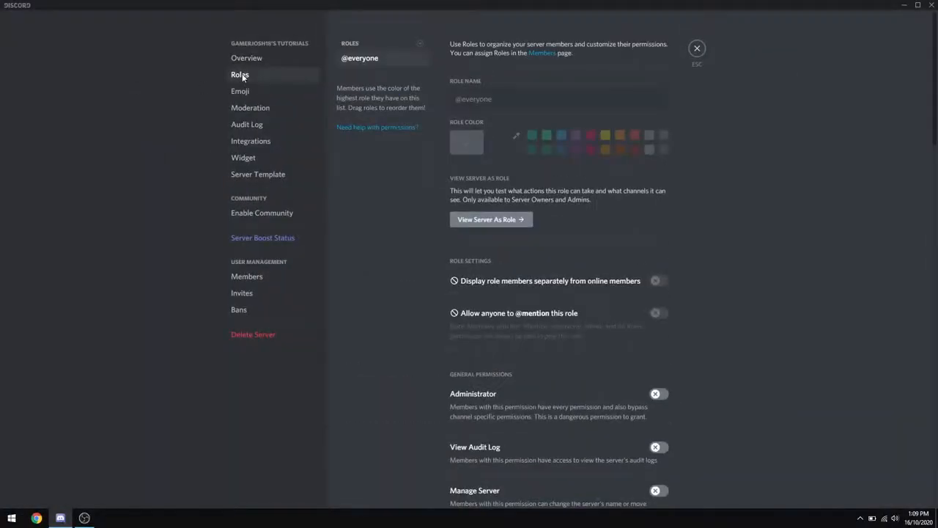
# Add a new role to the server, name it Admin, and save the change
pyautogui.click(420, 45)
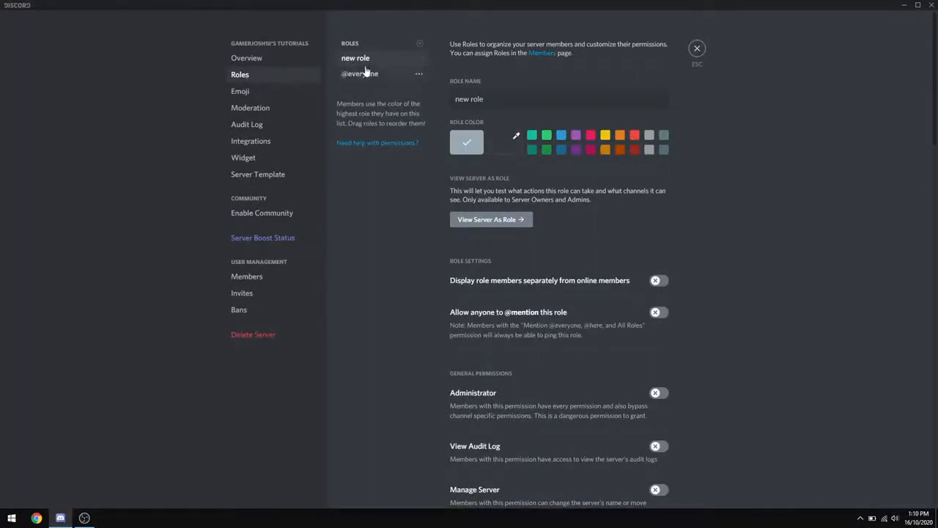
pyautogui.moveTo(487, 100); pyautogui.dragTo(405, 96)
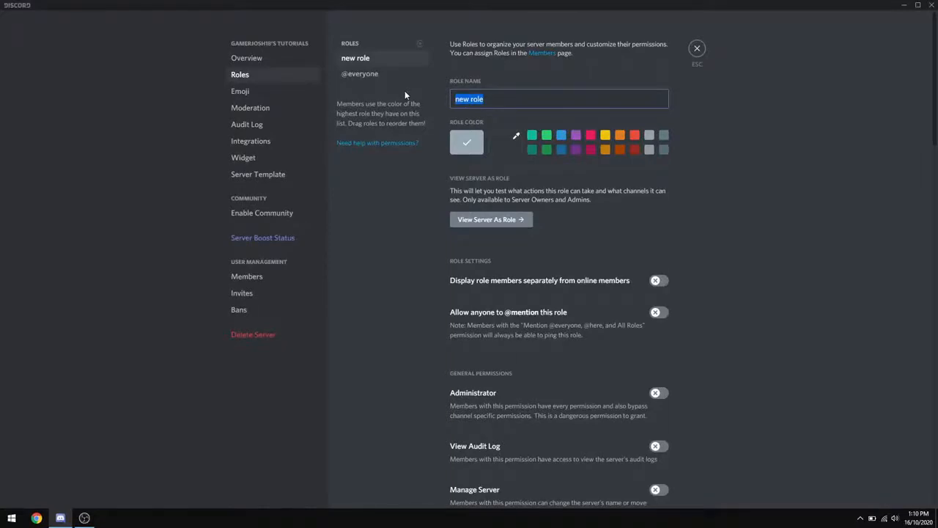
pyautogui.write('Owner')
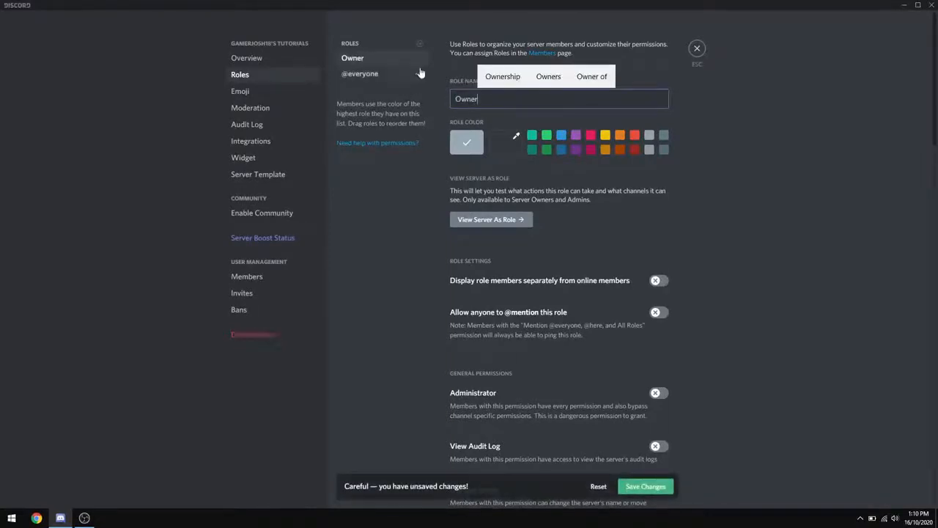
pyautogui.hotkey('ctrl', 'a')
pyautogui.write('Admin')
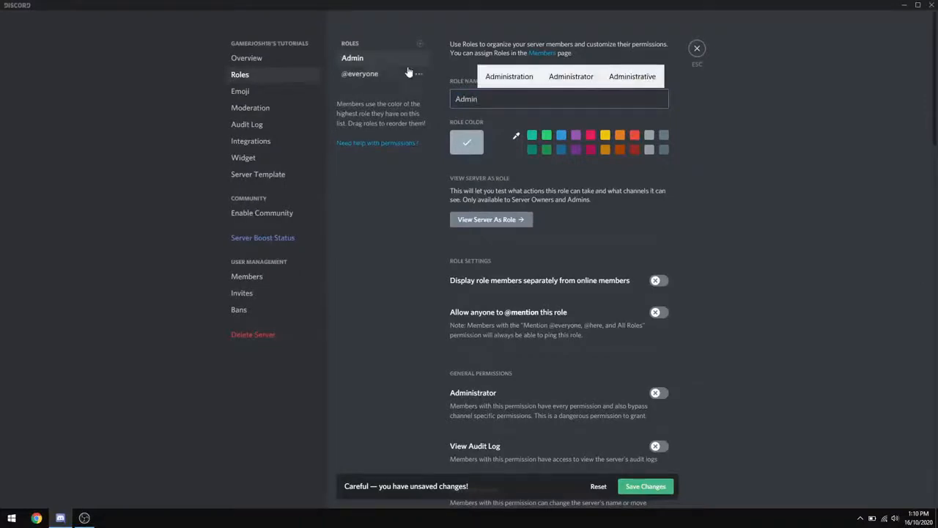
pyautogui.click(645, 486)
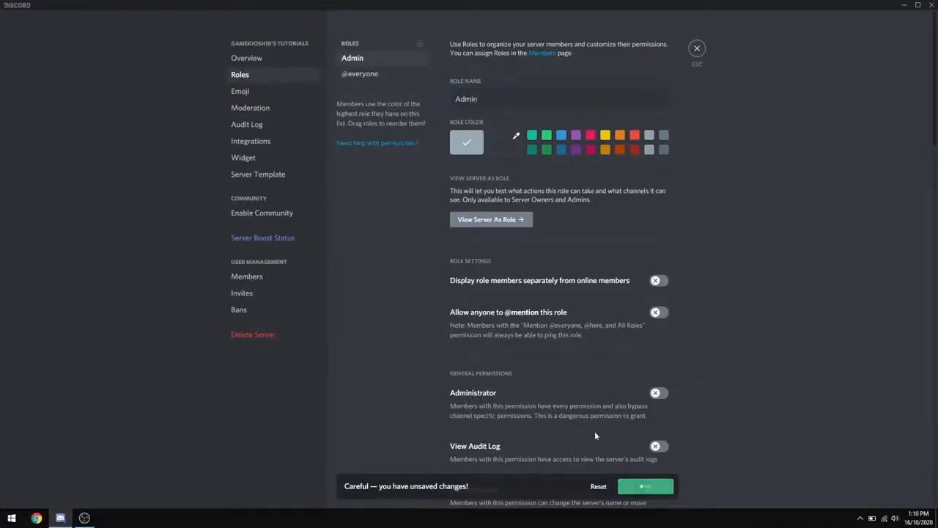
# Add a second role named Moderator and save it
pyautogui.click(419, 44)
pyautogui.write('Moderator')
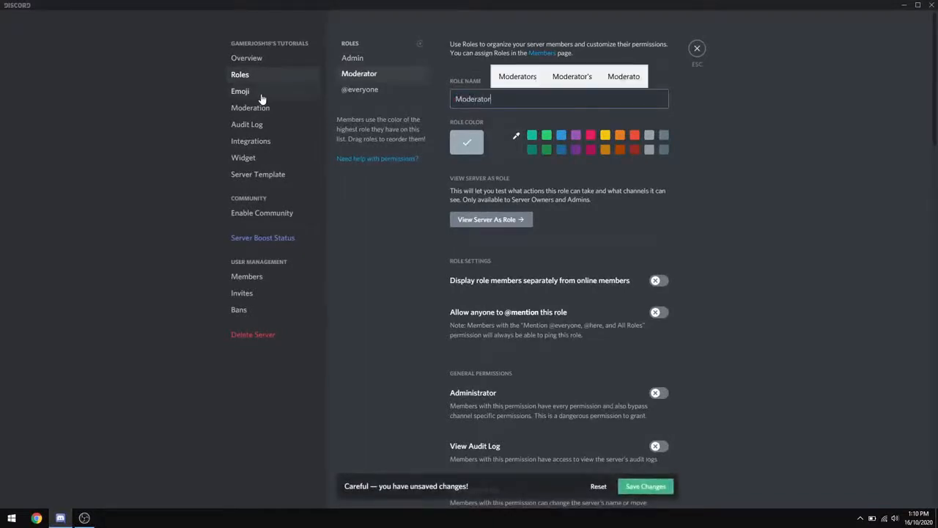
pyautogui.click(636, 486)
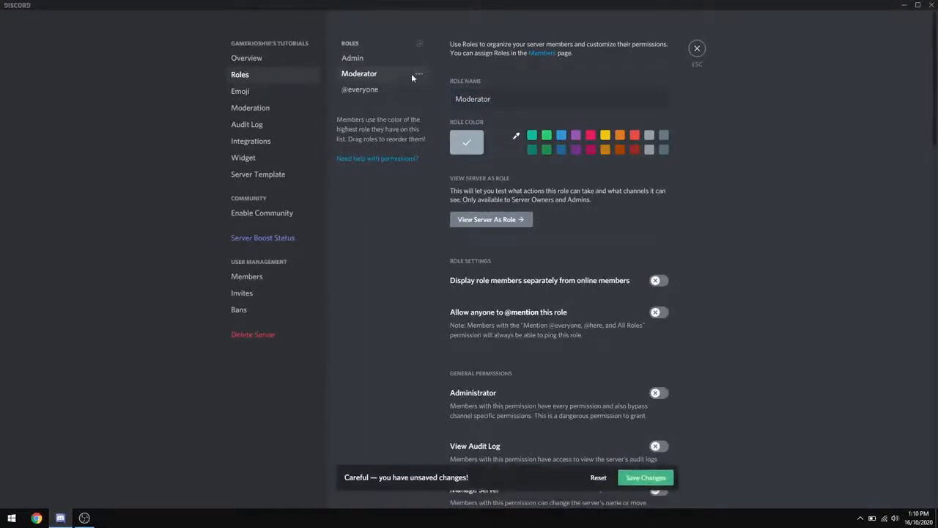
# Add a third role named Member and save it
pyautogui.click(421, 44)
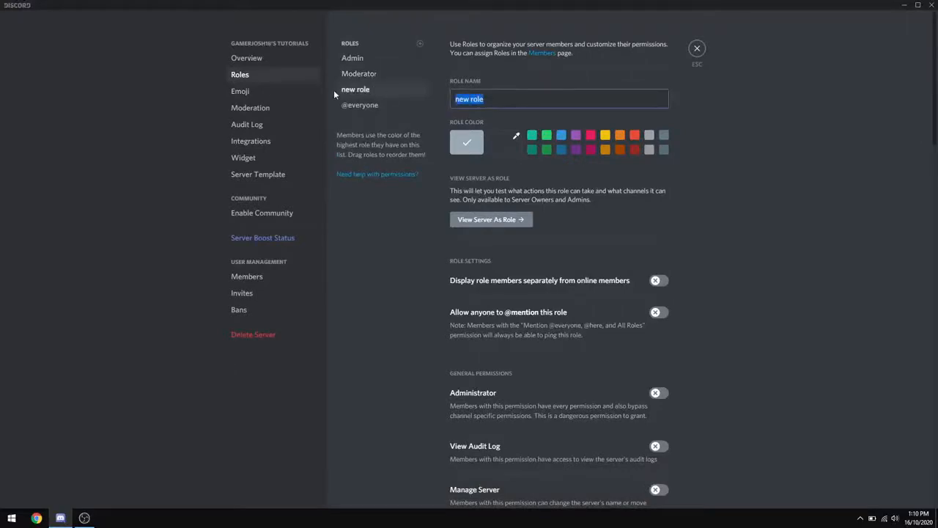
pyautogui.write('Member')
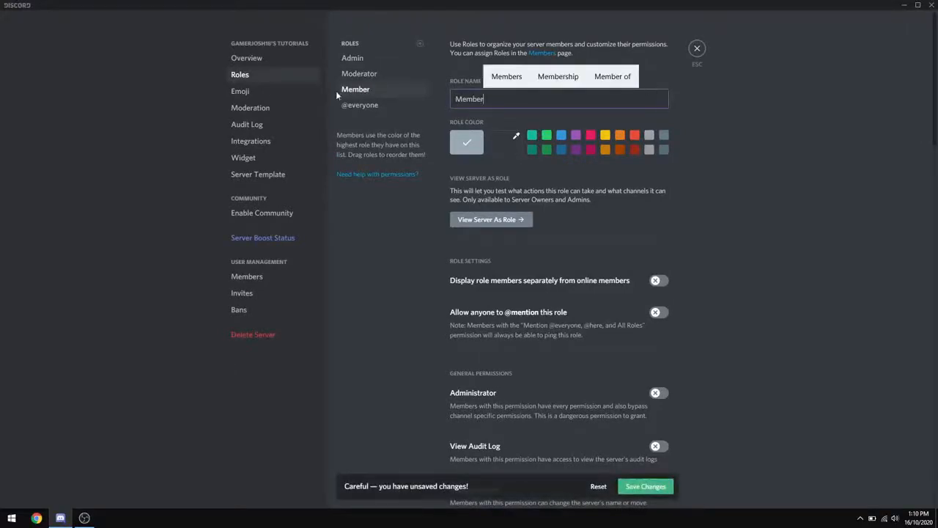
pyautogui.click(639, 489)
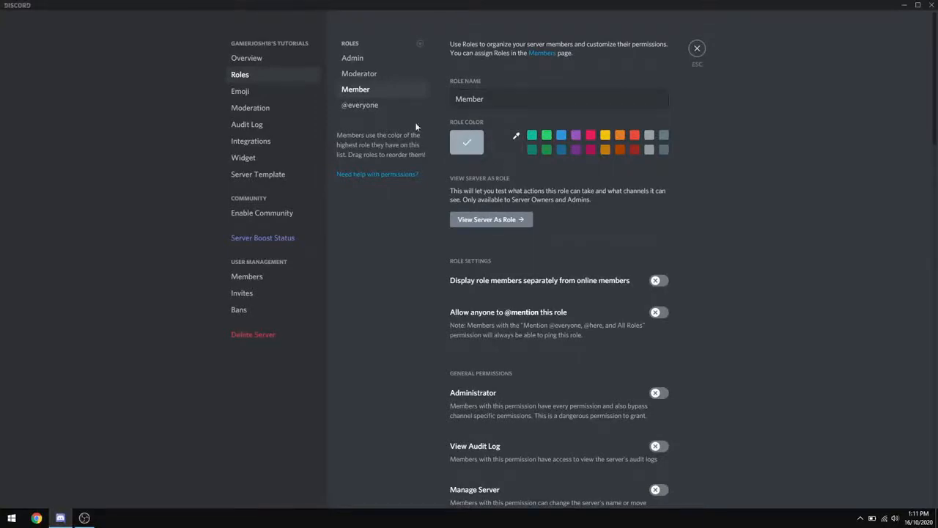
pyautogui.click(381, 106)
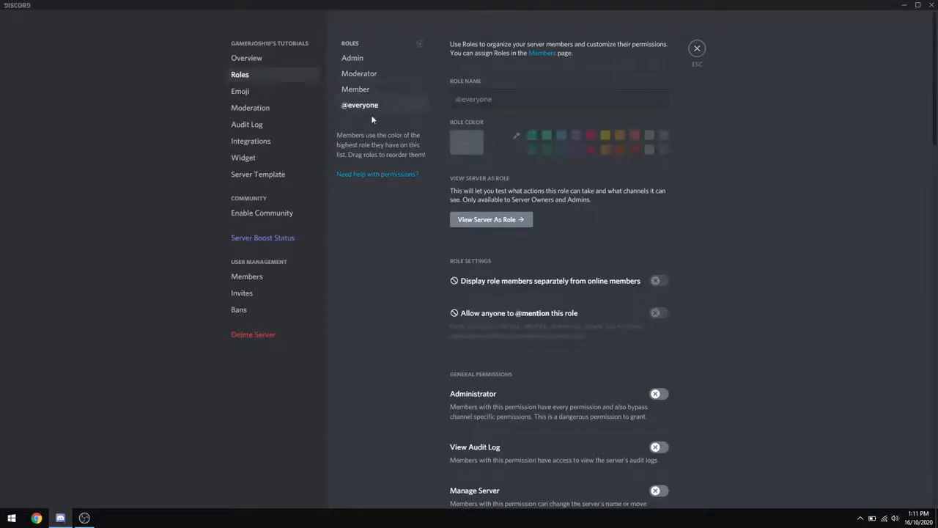
pyautogui.scroll(-4, 499, 176)
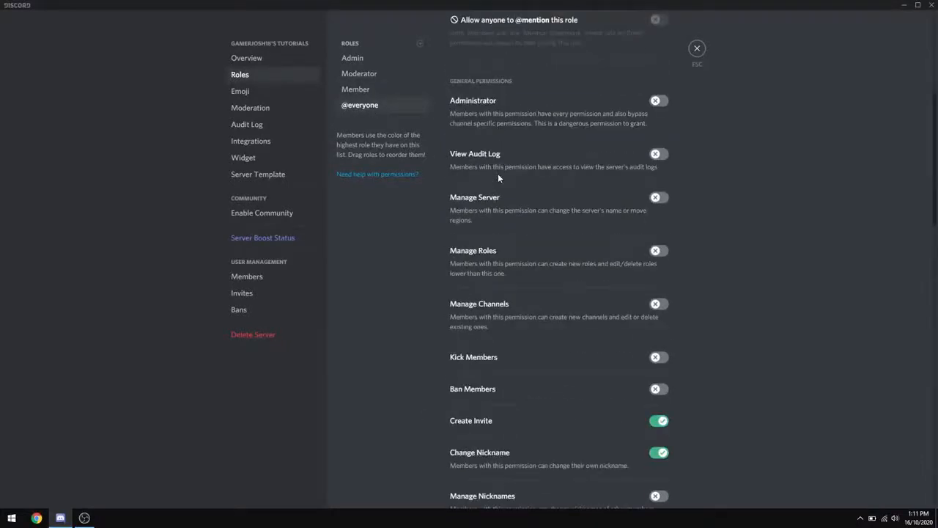
pyautogui.scroll(-3, 501, 176)
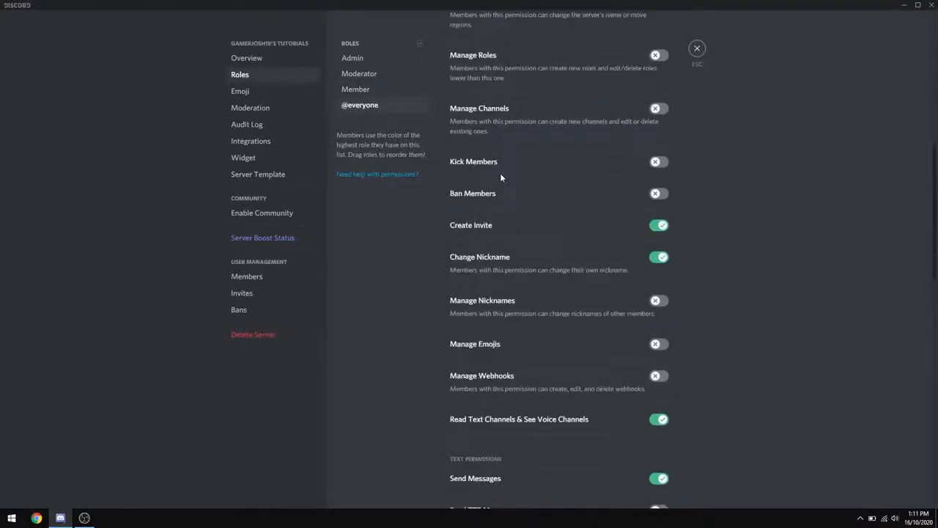
pyautogui.click(659, 225)
pyautogui.click(659, 257)
pyautogui.scroll(-3, 659, 258)
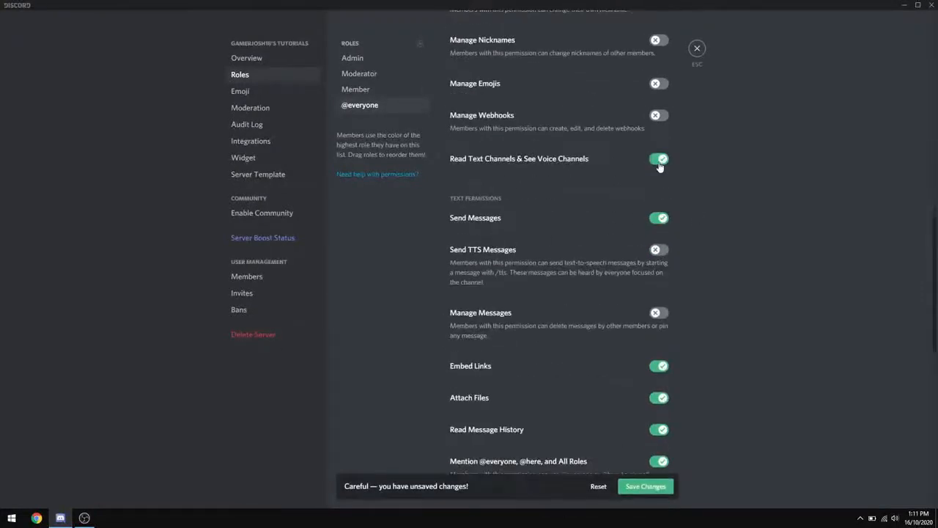
pyautogui.scroll(-2, 662, 217)
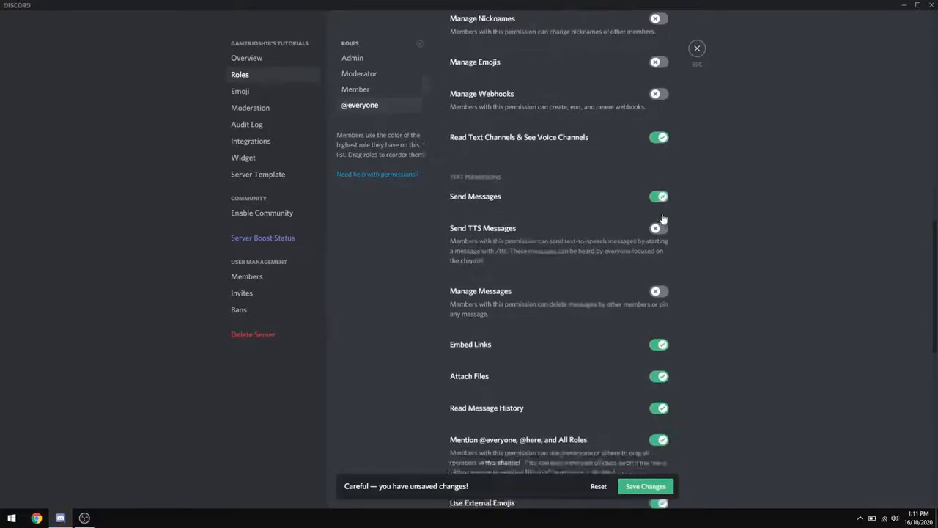
pyautogui.scroll(1, 661, 212)
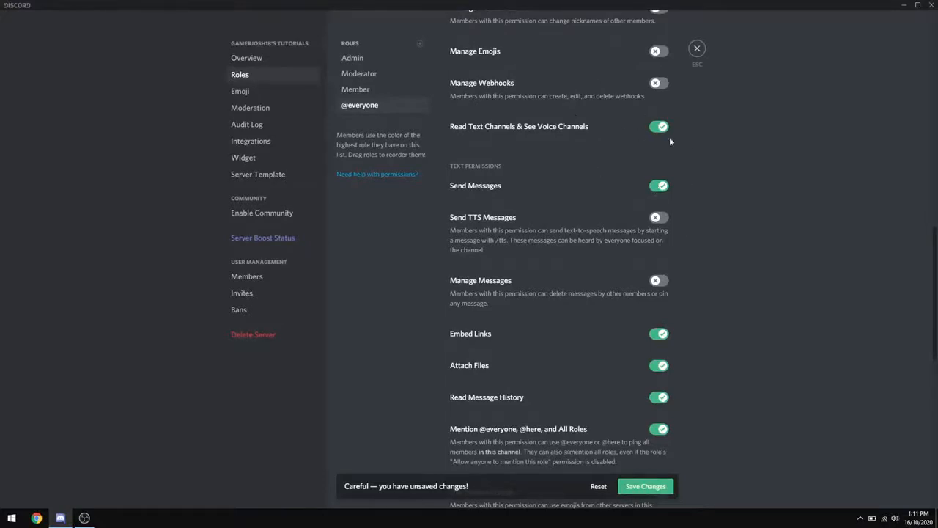
pyautogui.scroll(-3, 660, 180)
pyautogui.click(660, 139)
pyautogui.click(660, 170)
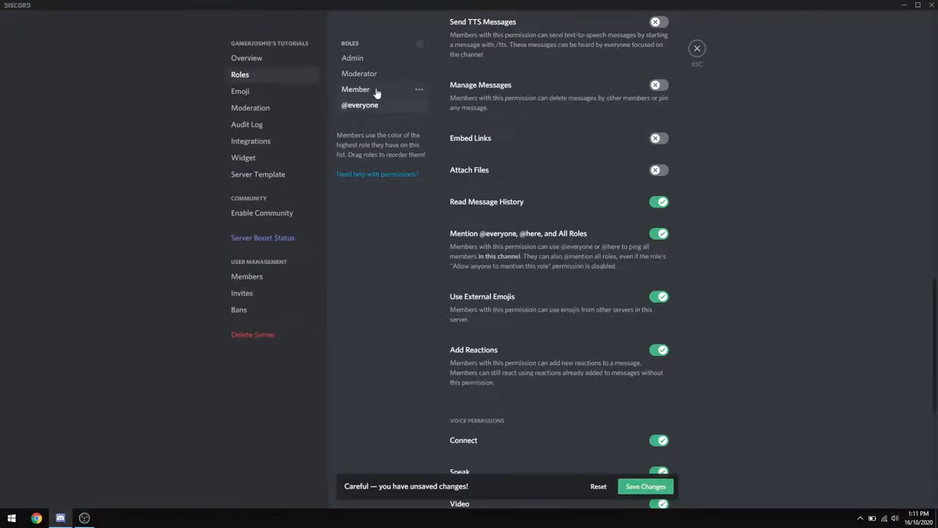
pyautogui.click(658, 236)
pyautogui.scroll(-3, 684, 260)
pyautogui.click(659, 198)
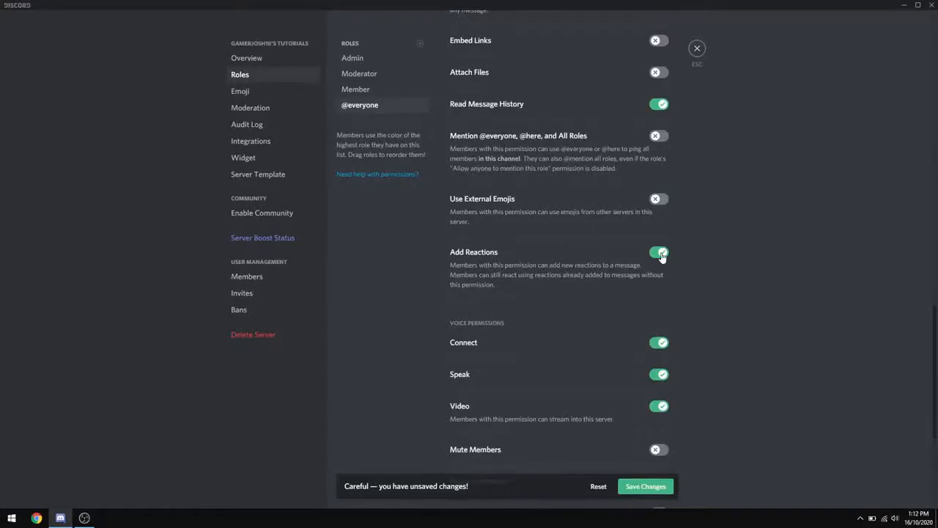
pyautogui.click(659, 252)
pyautogui.scroll(-5, 662, 253)
pyautogui.click(661, 244)
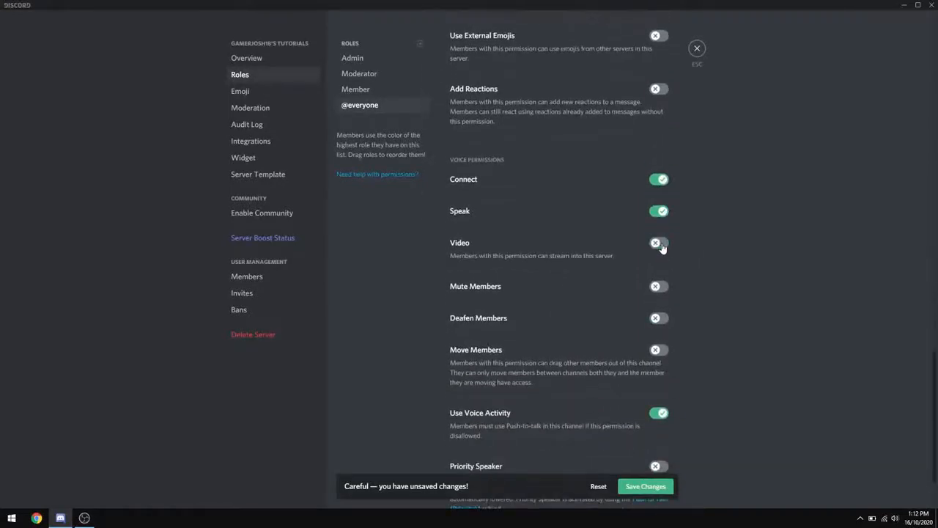
pyautogui.scroll(-3, 664, 293)
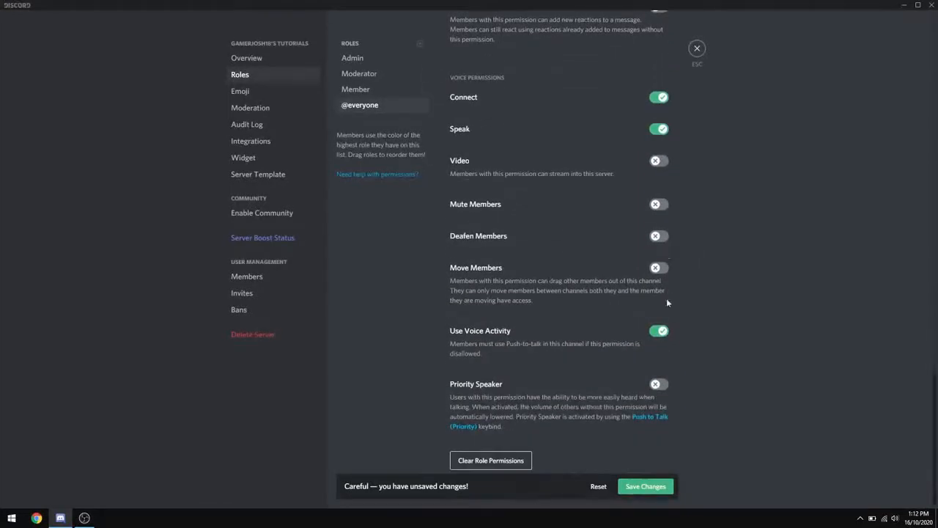
pyautogui.click(652, 486)
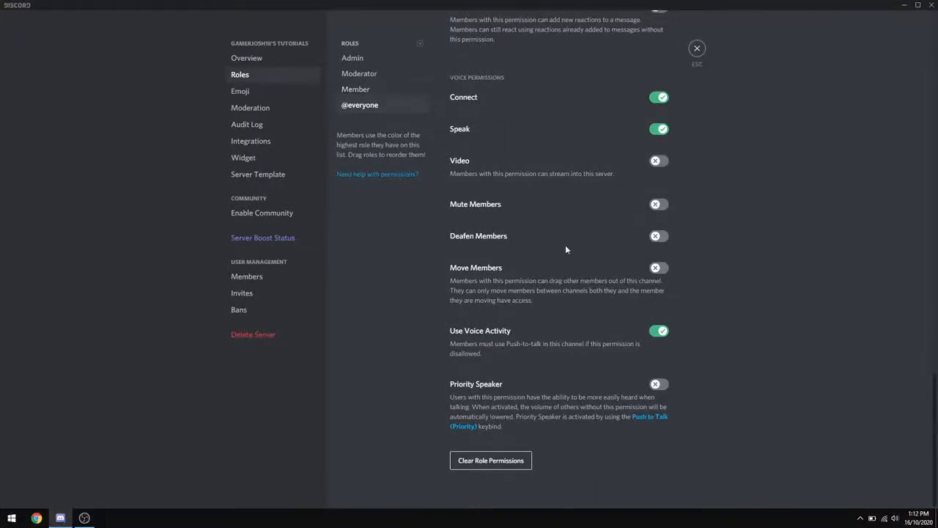
pyautogui.scroll(3, 568, 250)
pyautogui.scroll(2, 569, 249)
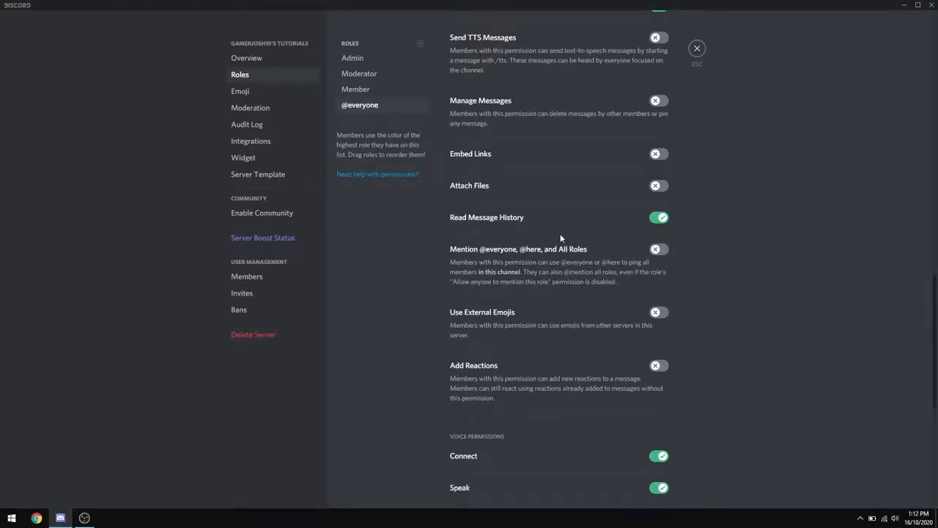
pyautogui.scroll(-4, 560, 238)
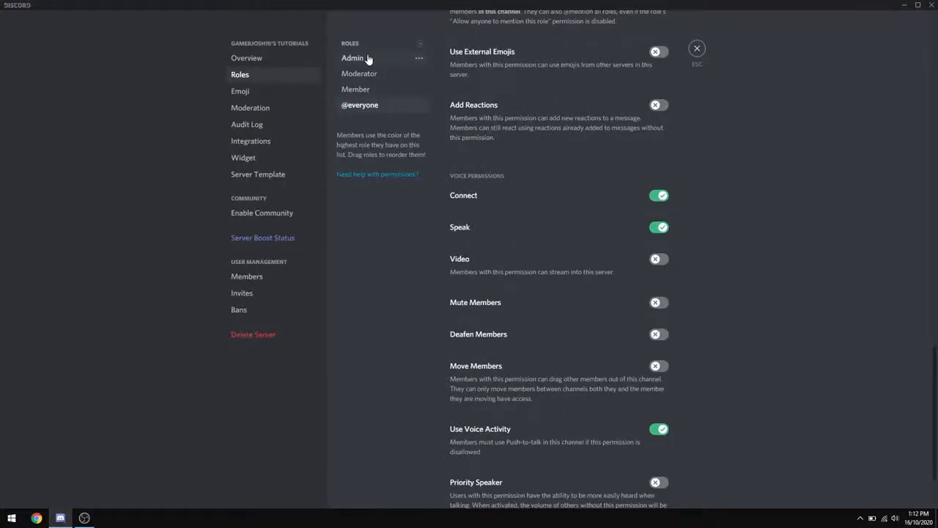
# Turn off the Video permission for the Member role and save the change
pyautogui.click(379, 89)
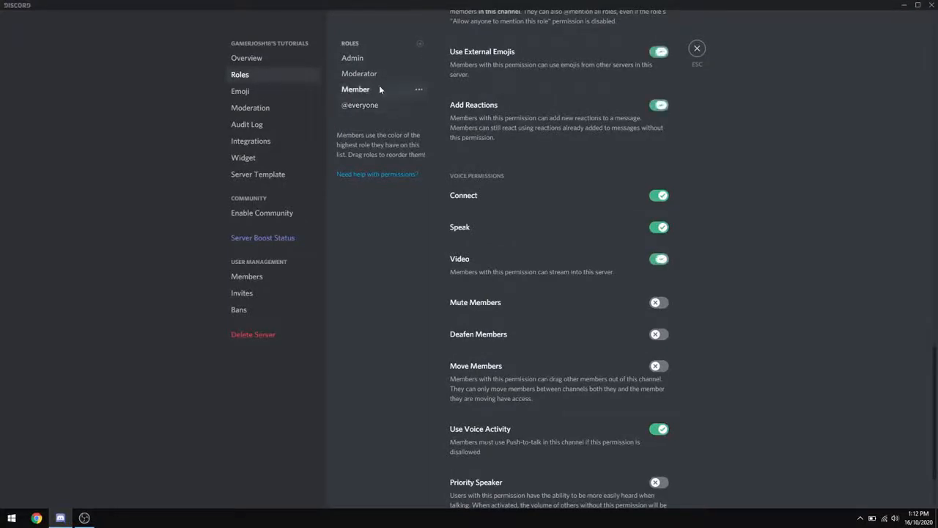
pyautogui.scroll(3, 651, 245)
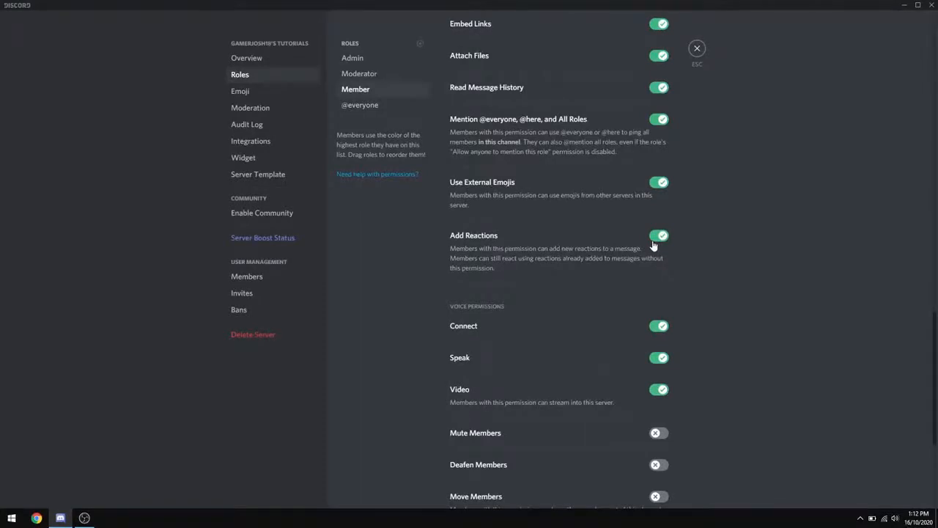
pyautogui.scroll(-5, 575, 253)
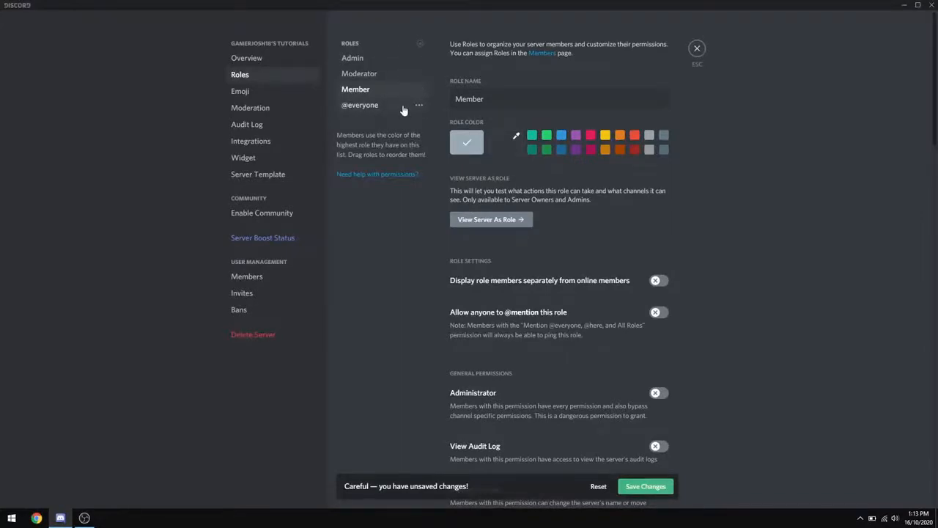
pyautogui.scroll(-3, 491, 320)
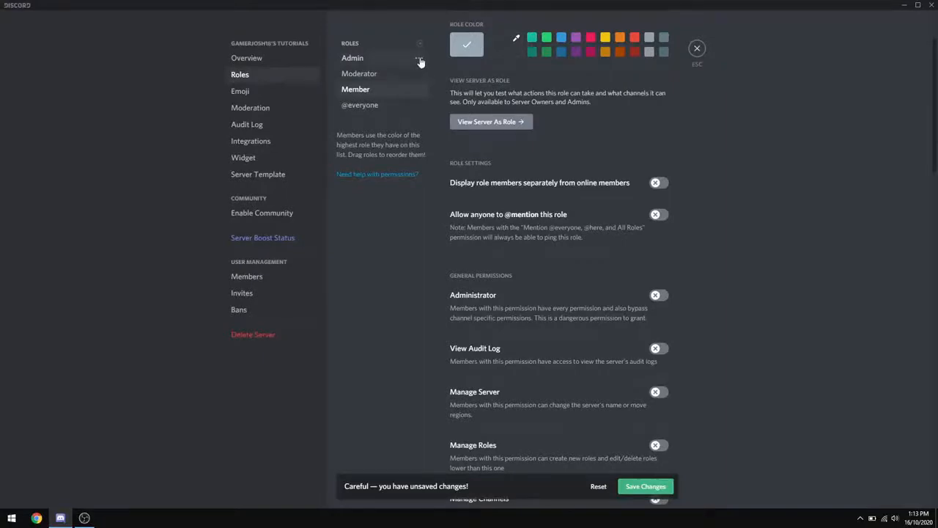
pyautogui.click(420, 60)
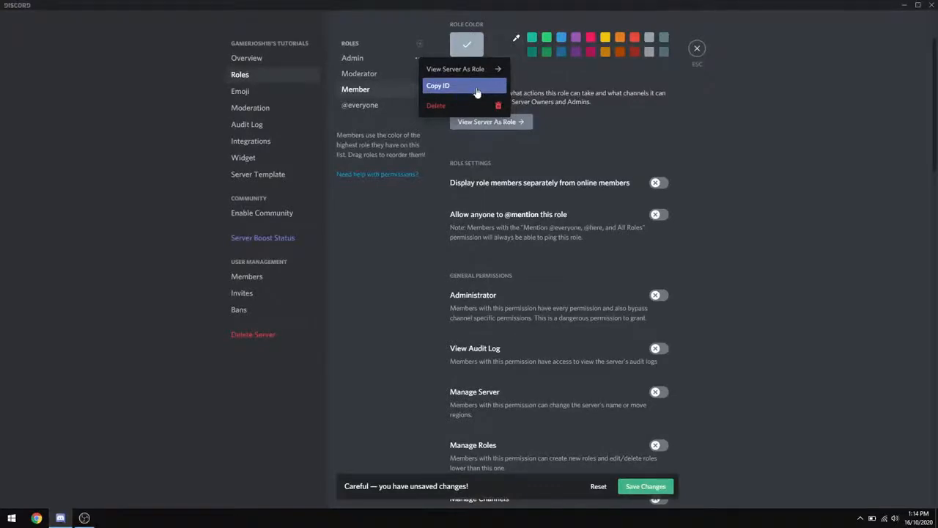
pyautogui.click(585, 109)
pyautogui.scroll(-15, 584, 142)
pyautogui.scroll(-2, 601, 291)
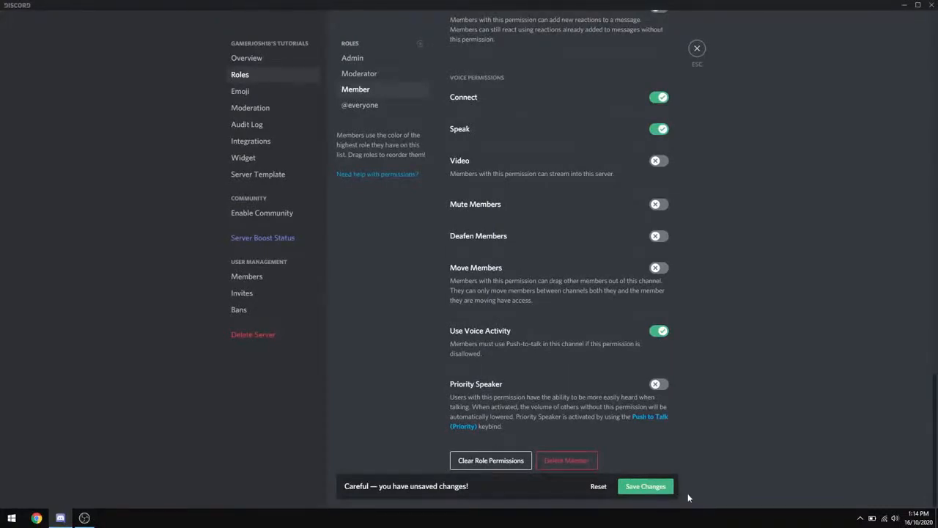
pyautogui.click(659, 487)
# Set the Admin, Moderator and Member roles to display their members separately from online members
pyautogui.scroll(12, 451, 152)
pyautogui.scroll(7, 452, 154)
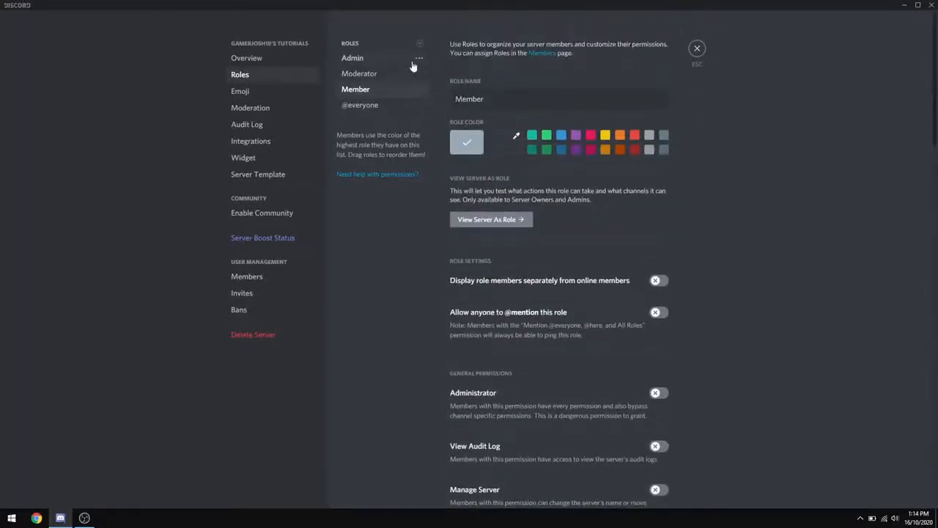
pyautogui.click(378, 60)
pyautogui.scroll(-3, 557, 180)
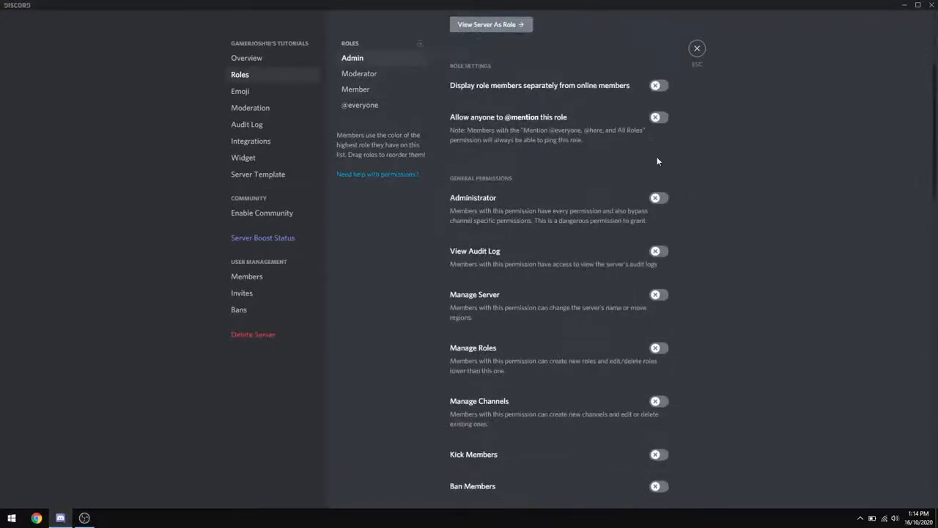
pyautogui.click(657, 87)
pyautogui.click(358, 74)
pyautogui.click(355, 89)
pyautogui.click(658, 85)
pyautogui.click(352, 59)
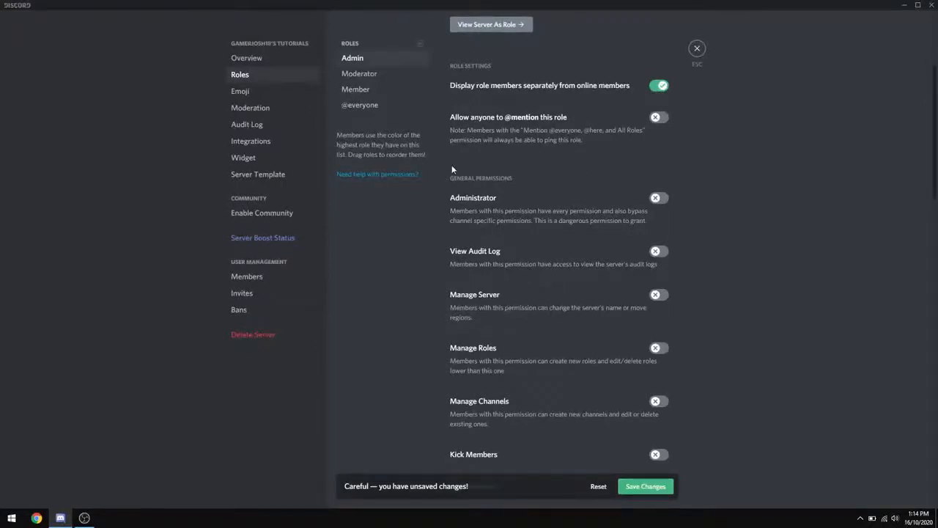
pyautogui.click(367, 74)
pyautogui.click(660, 120)
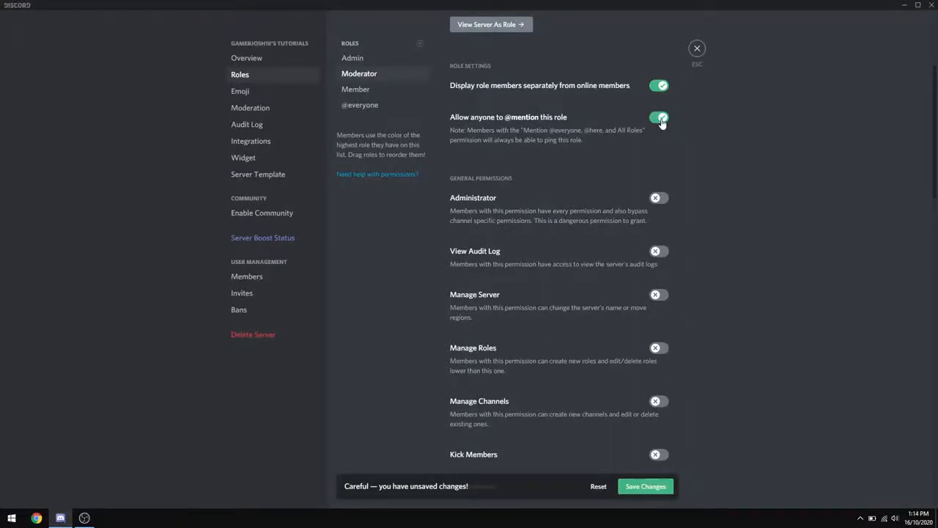
pyautogui.click(353, 58)
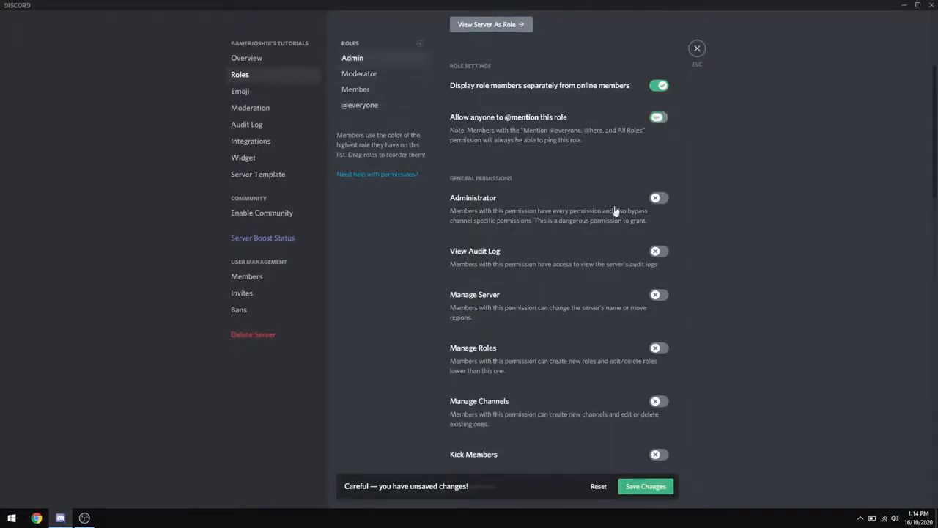
pyautogui.click(663, 200)
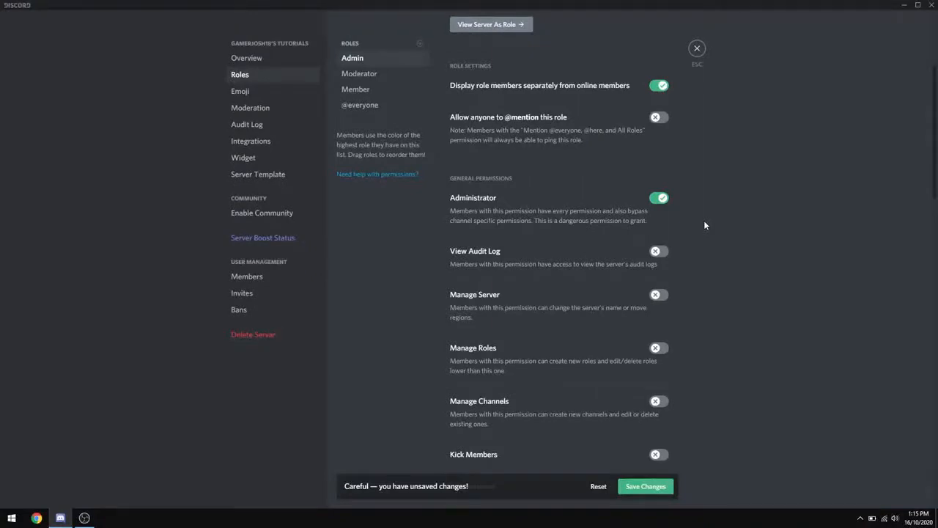
# Look through the Admin role's general, text and voice permissions
pyautogui.scroll(-1, 705, 225)
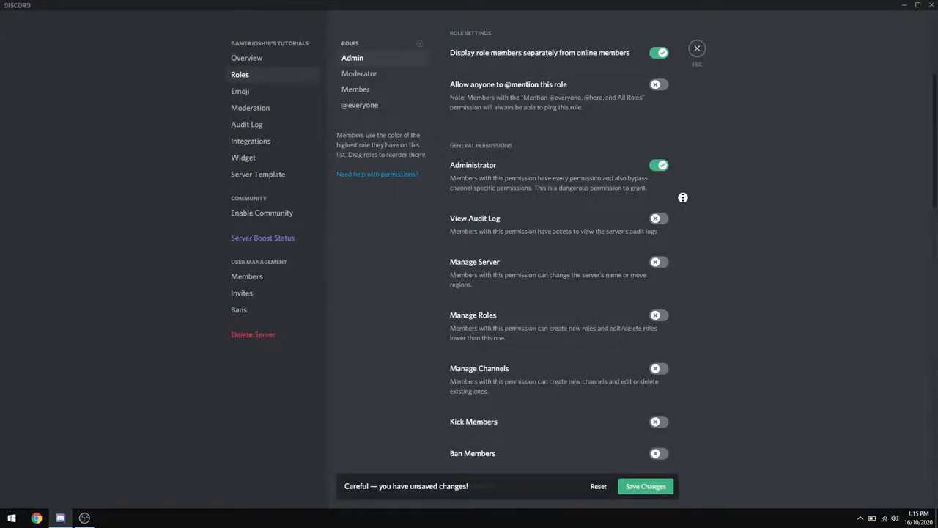
pyautogui.scroll(-4, 689, 228)
pyautogui.scroll(-11, 687, 217)
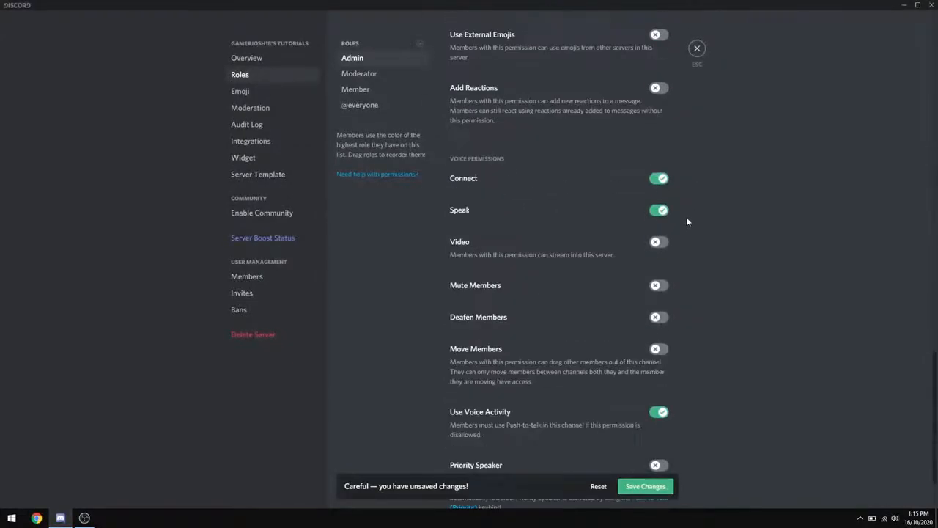
pyautogui.scroll(15, 660, 330)
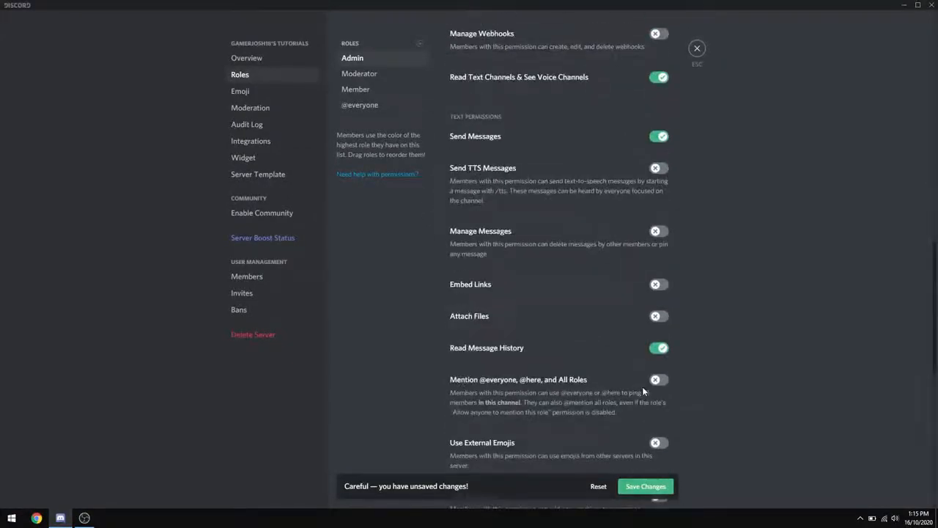
pyautogui.scroll(1, 637, 329)
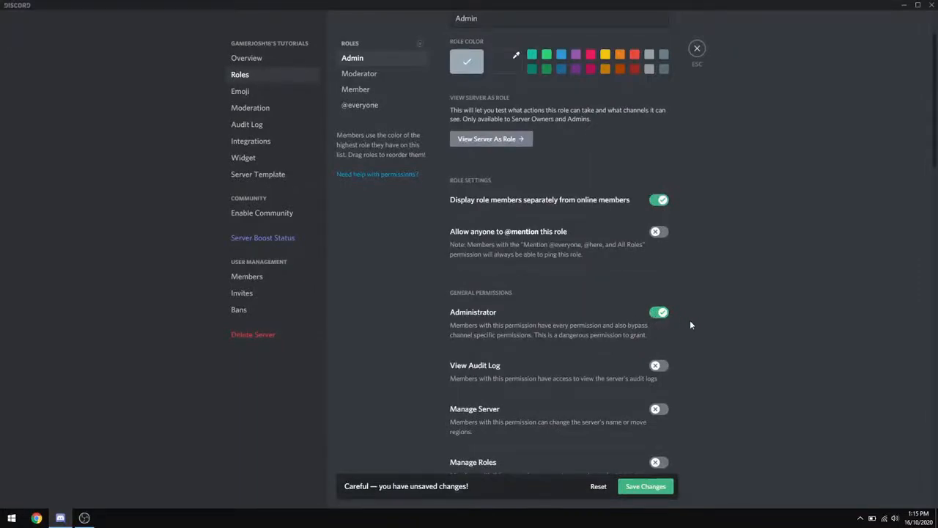
pyautogui.scroll(-3, 690, 325)
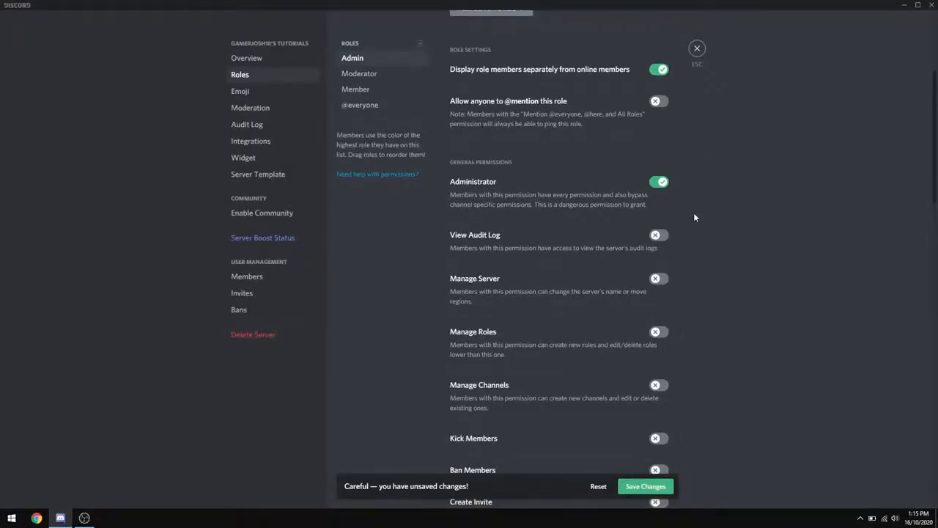
# Open the Moderator role and examine its role settings and general permissions
pyautogui.click(389, 74)
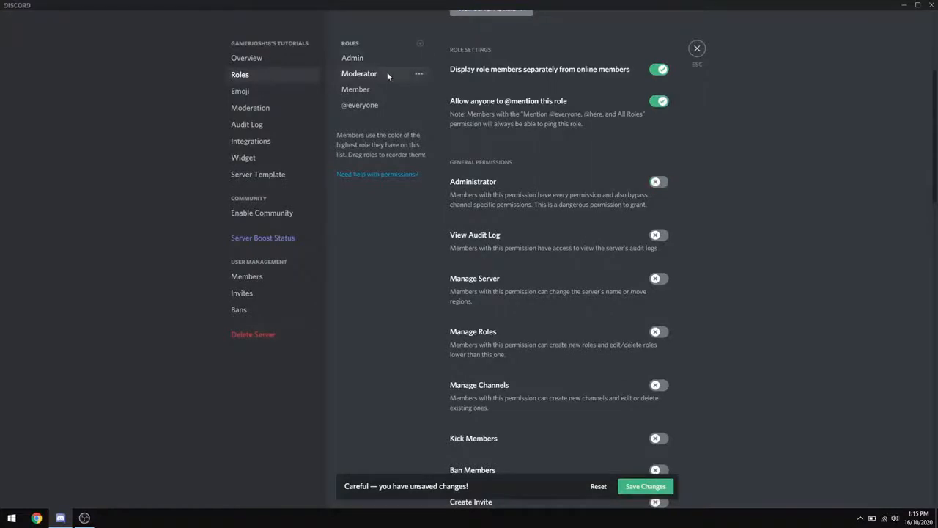
pyautogui.scroll(3, 698, 246)
pyautogui.scroll(-3, 698, 245)
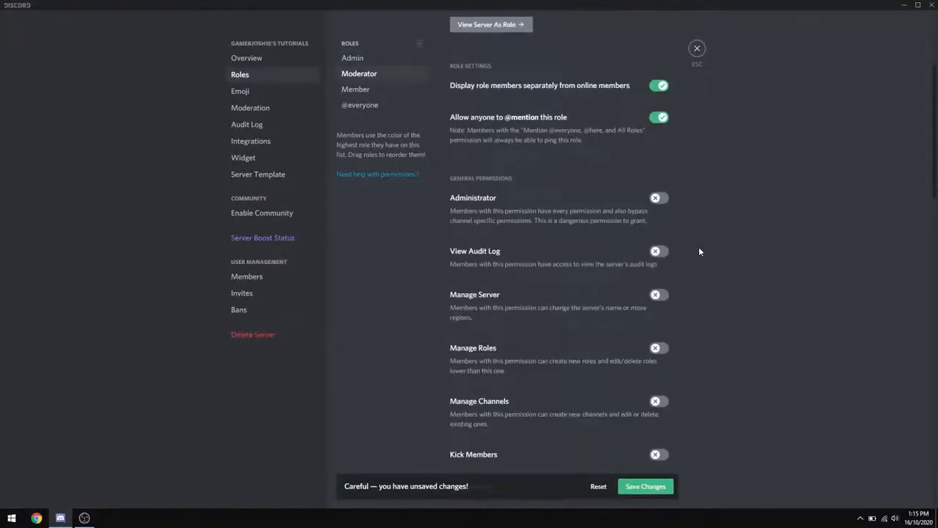
pyautogui.scroll(-1, 698, 246)
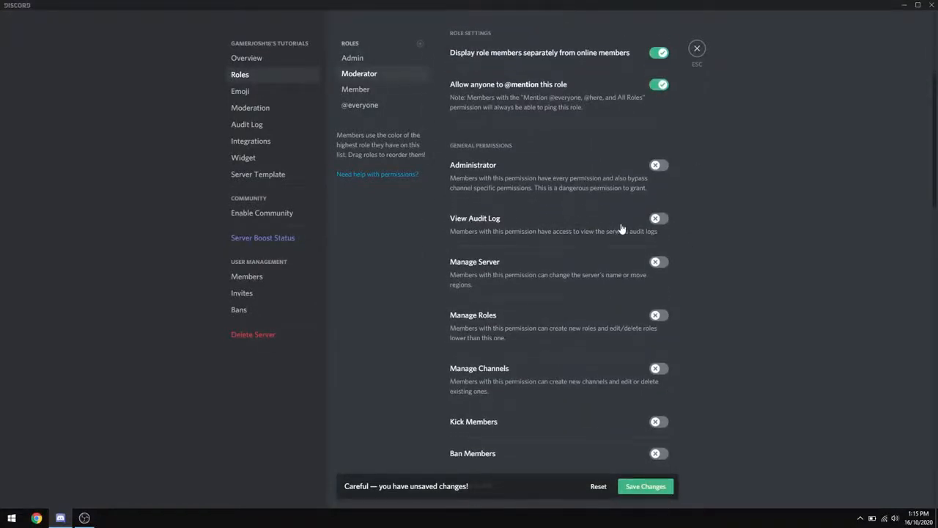
pyautogui.scroll(-1, 623, 230)
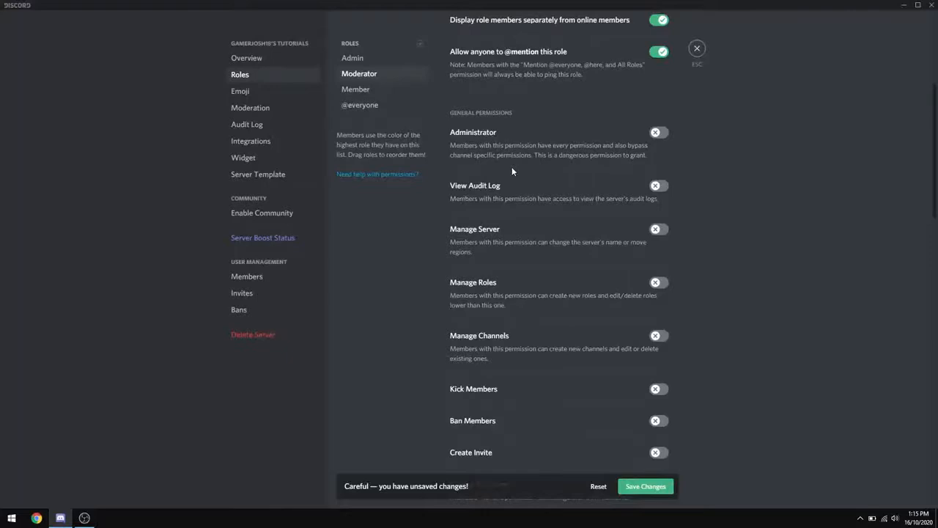
pyautogui.scroll(-1, 511, 166)
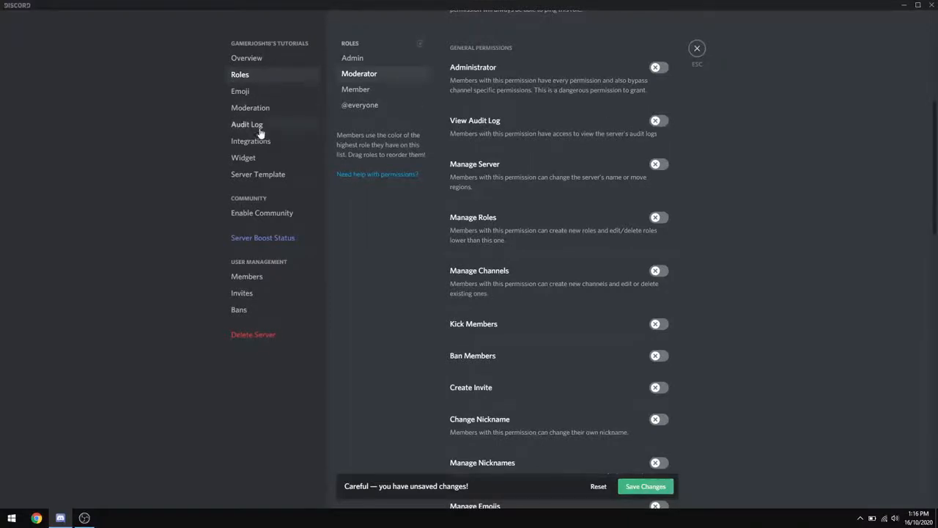
# Grant the Moderator role the View Audit Log and Kick Members permissions
pyautogui.click(662, 123)
pyautogui.scroll(-1, 510, 220)
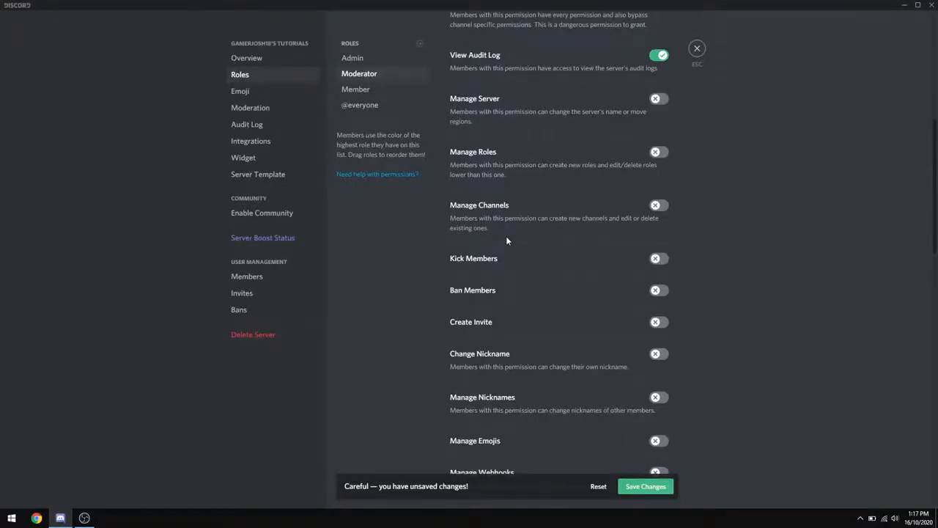
pyautogui.scroll(-2, 507, 236)
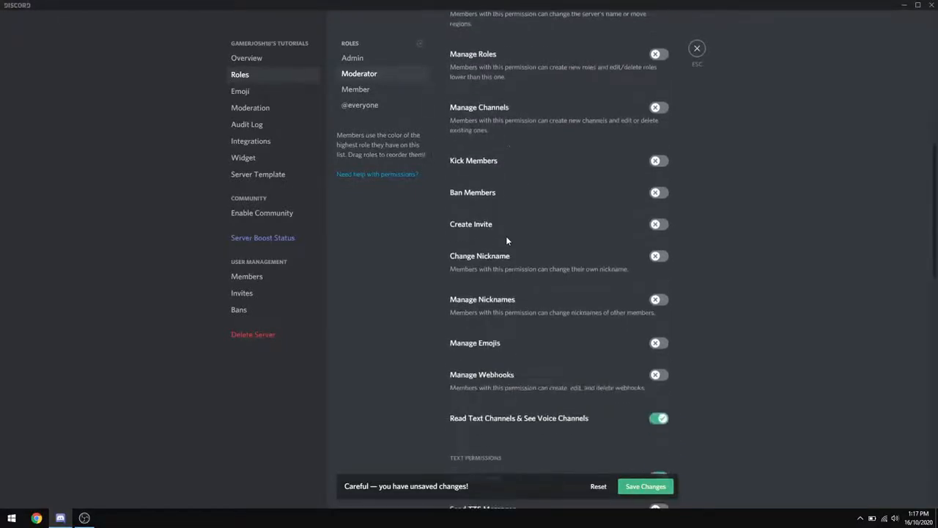
pyautogui.click(659, 163)
# Grant the Moderator role the Manage Nicknames and Manage Emojis permissions, leaving Change Nickname and Manage Webhooks off
pyautogui.click(661, 256)
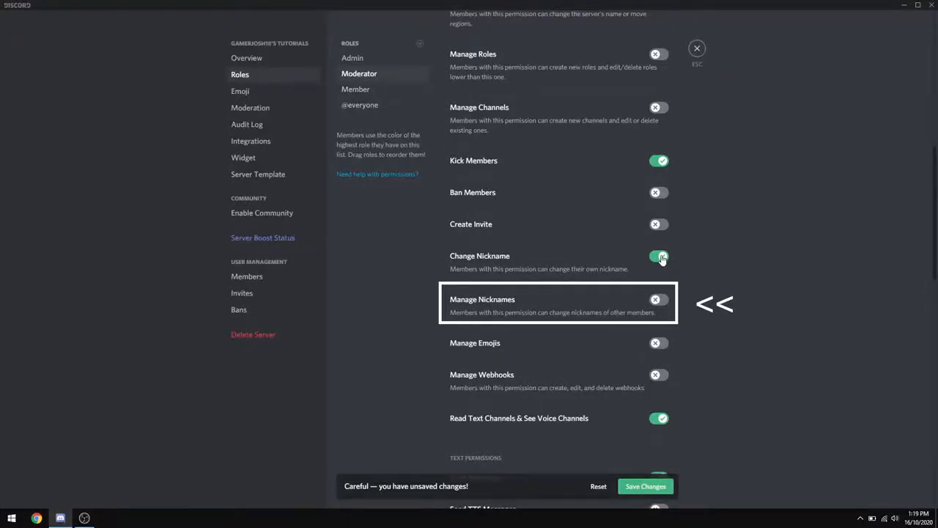
pyautogui.scroll(-2, 591, 245)
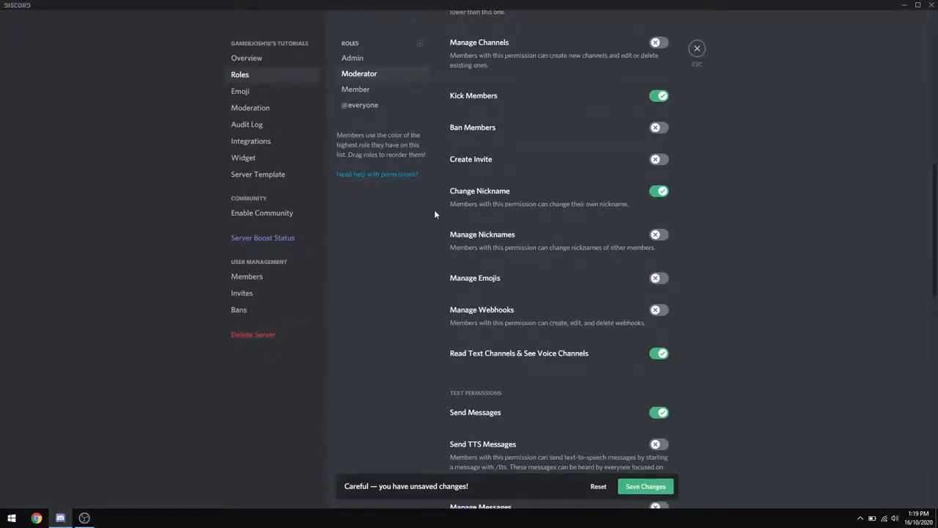
pyautogui.click(657, 194)
pyautogui.click(661, 236)
pyautogui.scroll(-3, 462, 211)
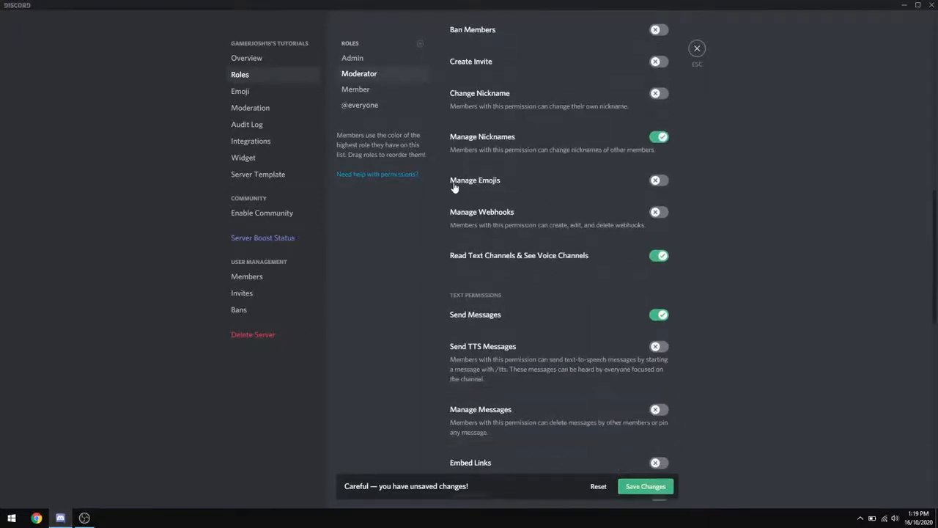
pyautogui.click(659, 181)
pyautogui.click(657, 213)
pyautogui.click(658, 213)
# Grant the Moderator role the Manage Messages, Use External Emojis and Add Reactions text permissions
pyautogui.scroll(-1, 553, 265)
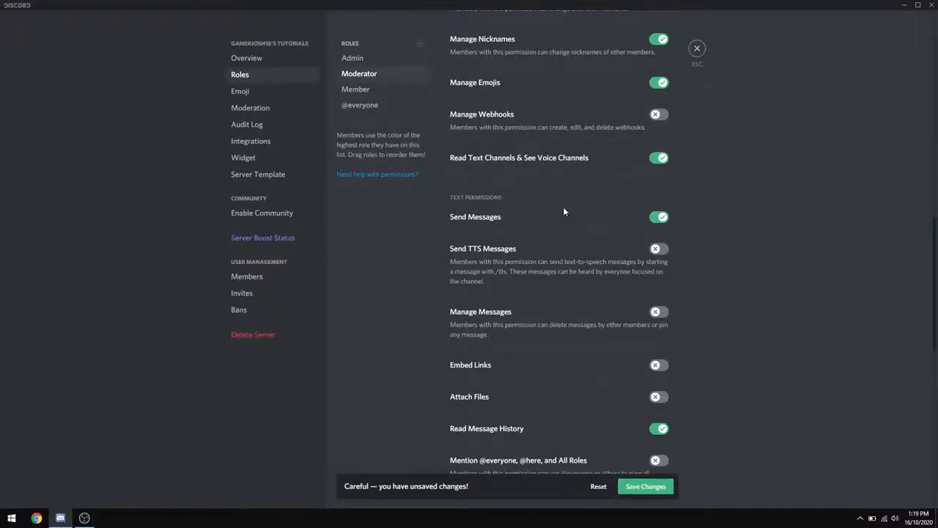
pyautogui.scroll(-1, 581, 226)
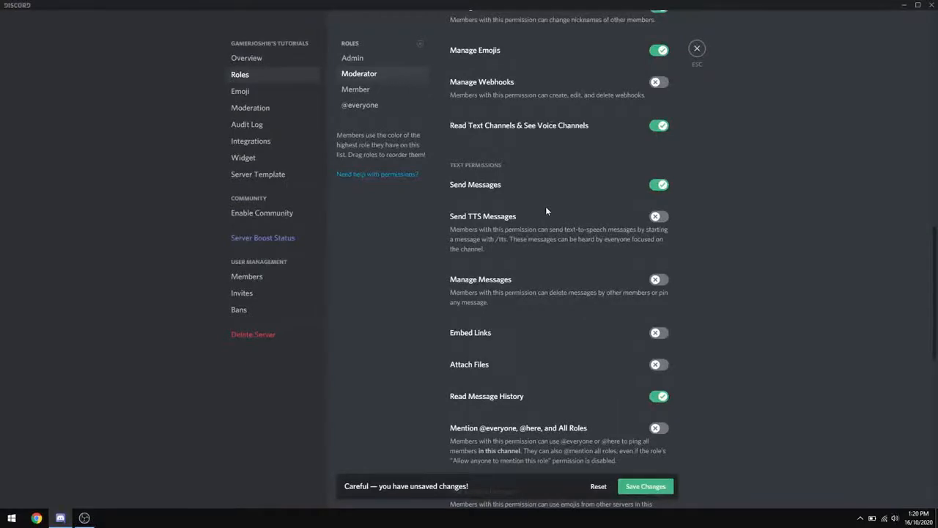
pyautogui.scroll(-1, 545, 206)
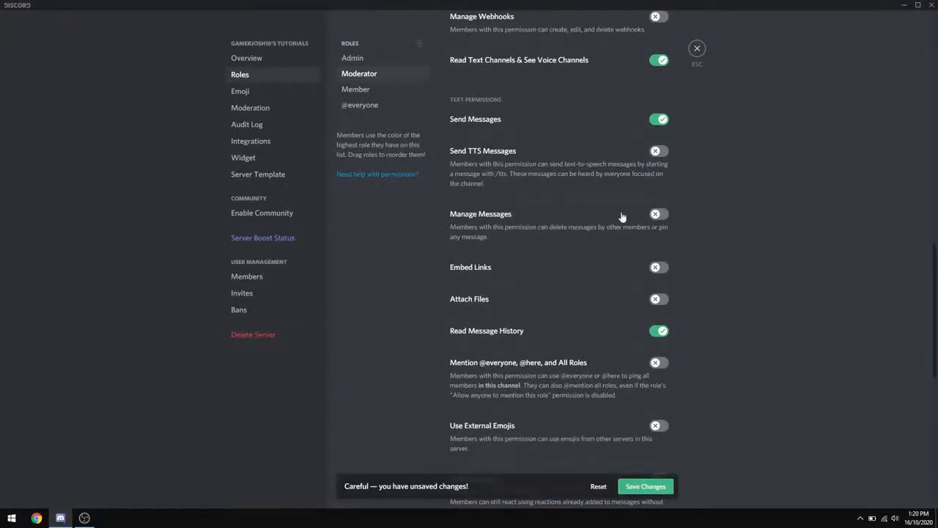
pyautogui.click(656, 215)
pyautogui.scroll(-1, 573, 268)
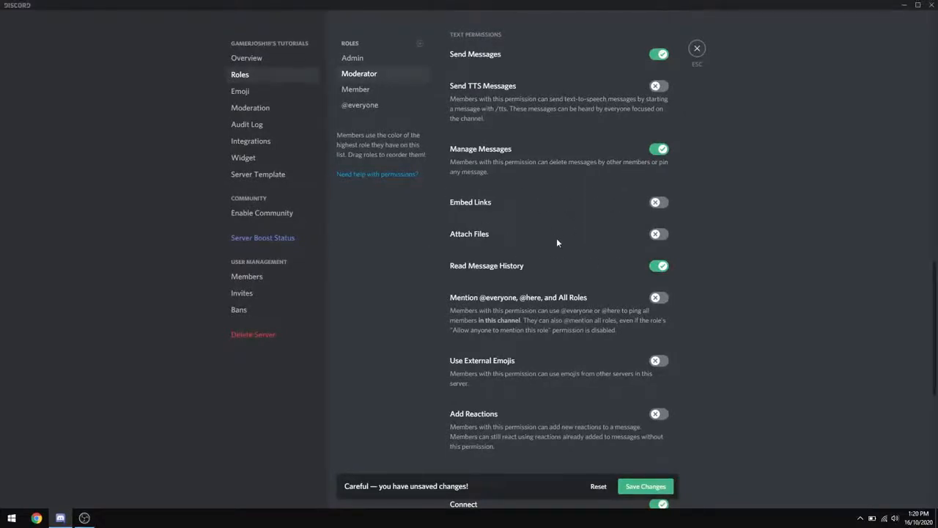
pyautogui.scroll(-1, 542, 267)
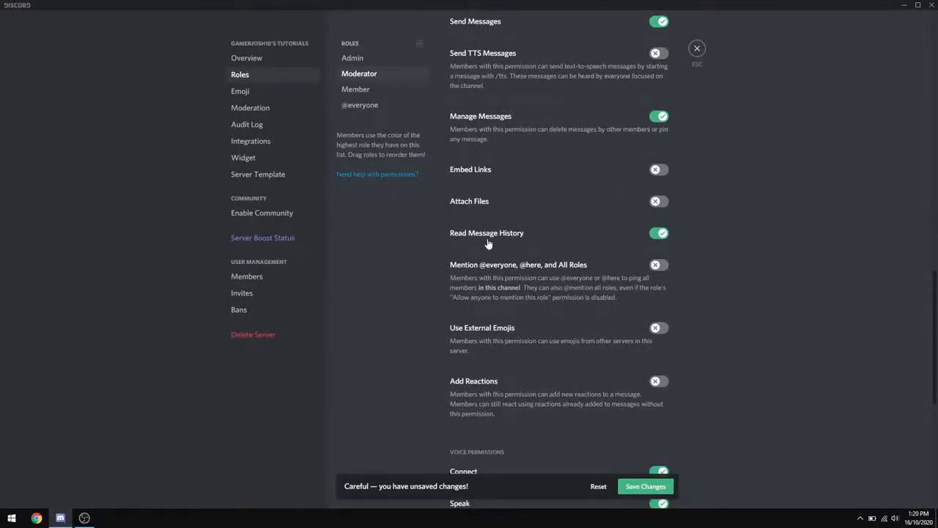
pyautogui.scroll(-1, 488, 244)
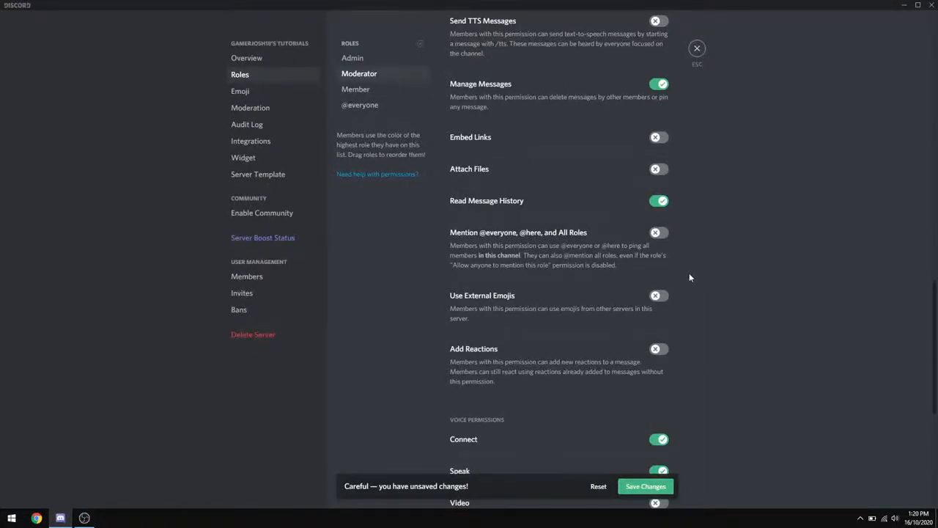
pyautogui.scroll(-1, 689, 274)
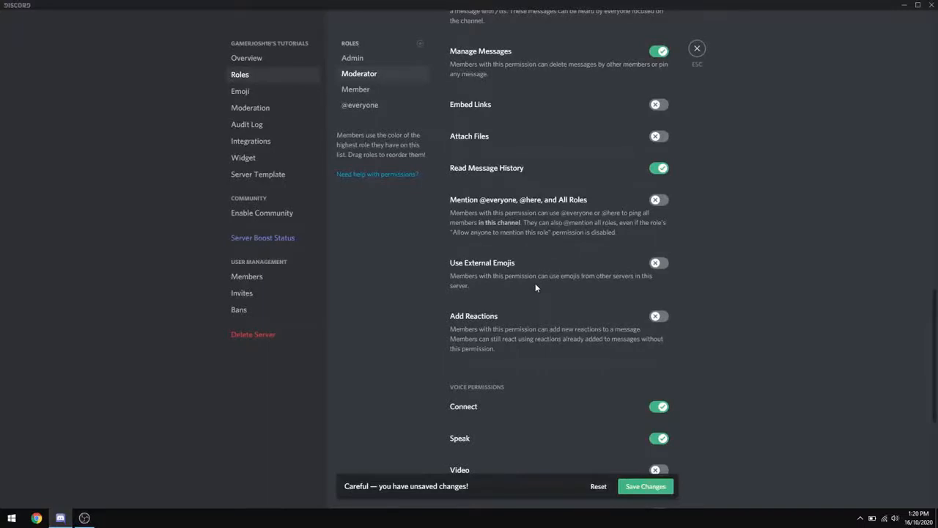
pyautogui.click(657, 264)
pyautogui.click(657, 316)
# Grant the Moderator role the Mute Members and Move Members voice permissions, and save the role changes
pyautogui.scroll(-5, 672, 310)
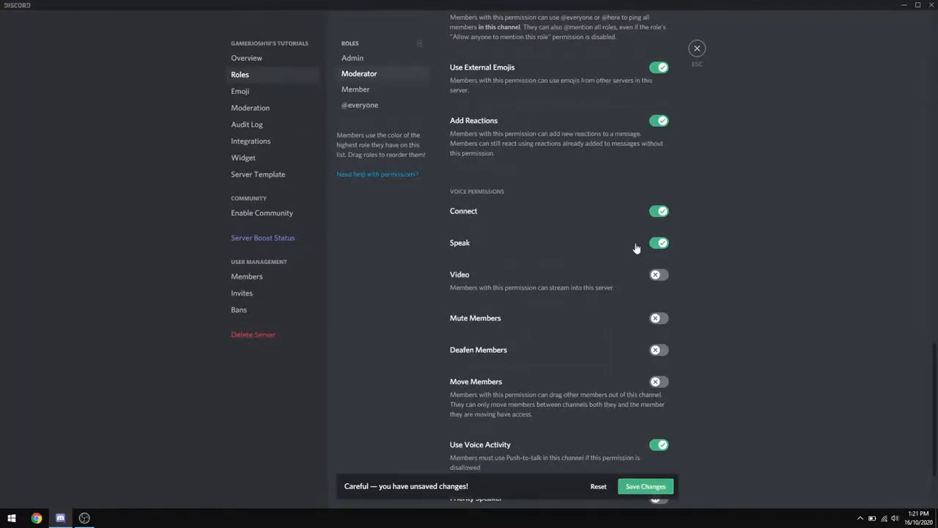
pyautogui.scroll(-2, 615, 235)
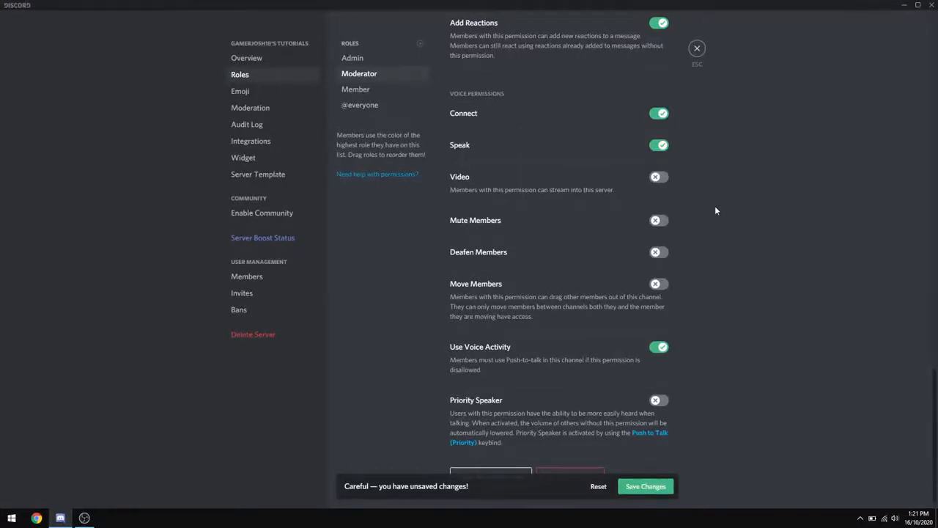
pyautogui.click(658, 222)
pyautogui.scroll(-1, 707, 230)
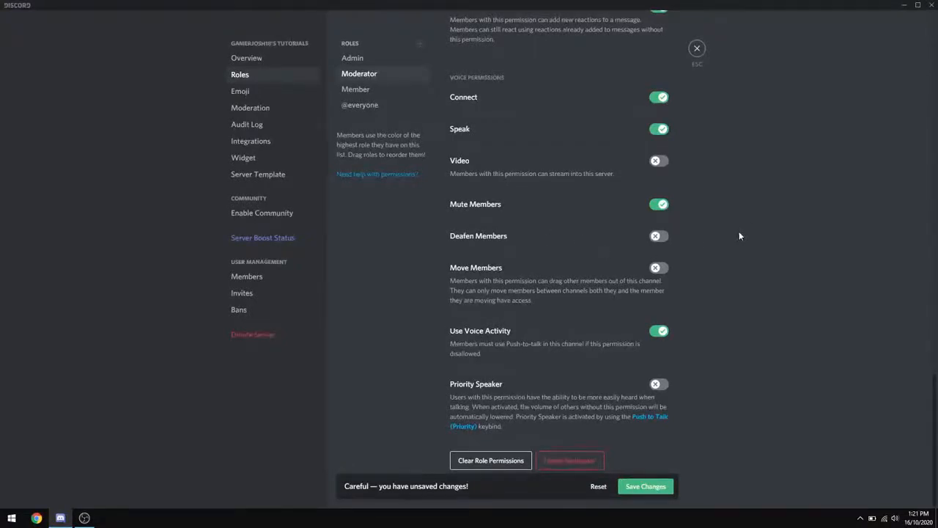
pyautogui.click(659, 270)
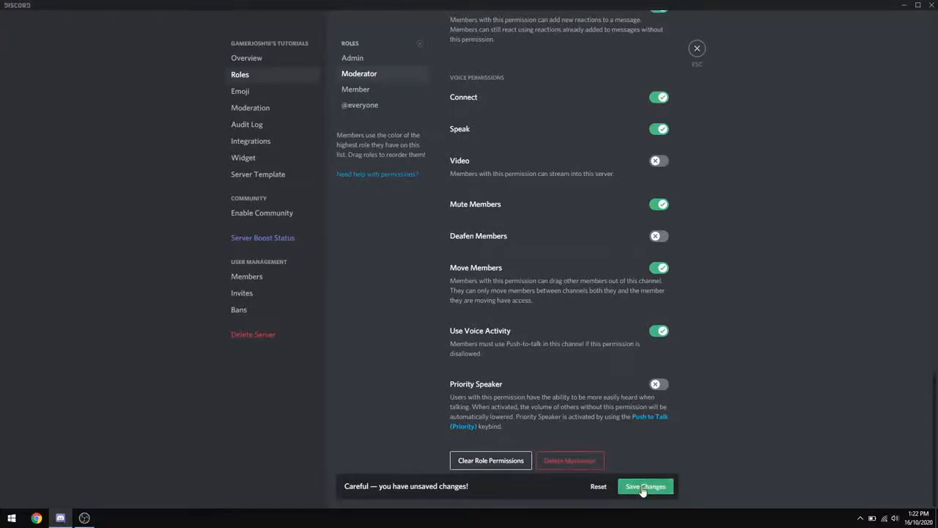
pyautogui.click(643, 486)
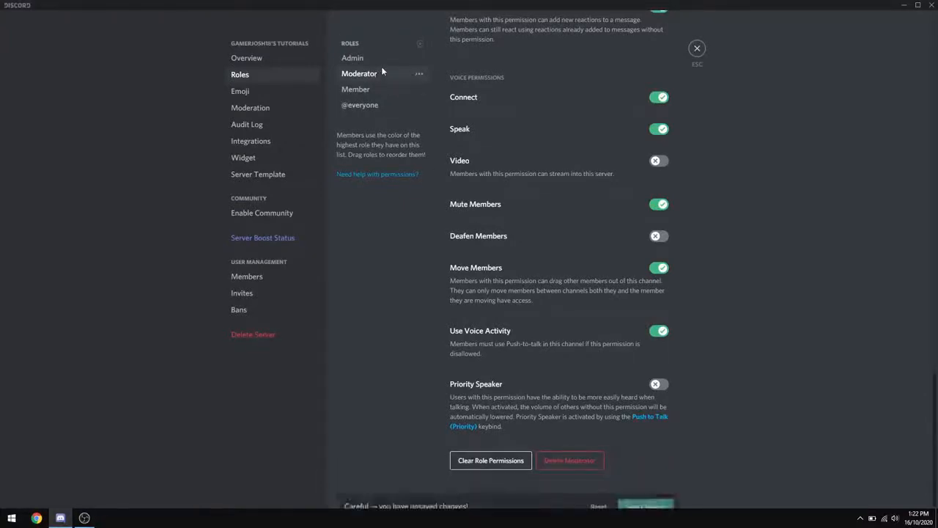
# Open the Member role and look through its voice, text and general permissions and role settings
pyautogui.click(386, 97)
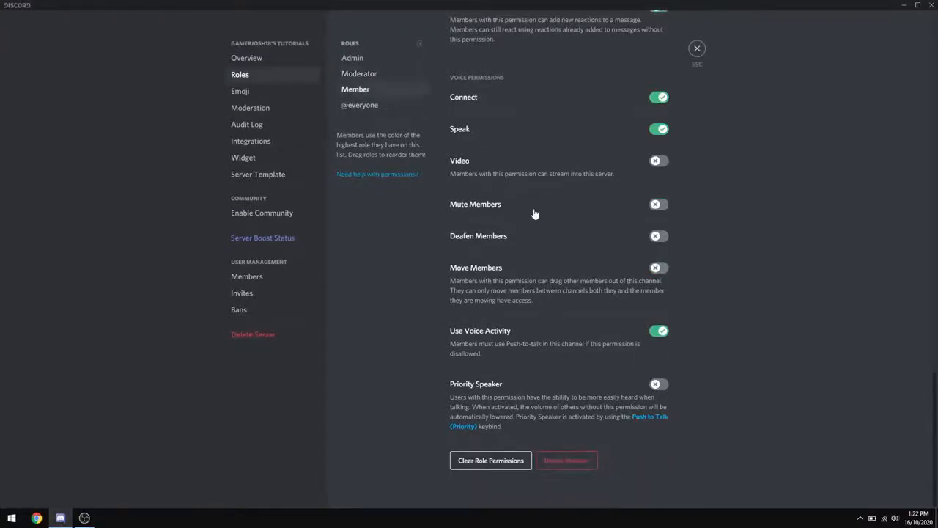
pyautogui.scroll(1, 534, 213)
pyautogui.scroll(5, 533, 213)
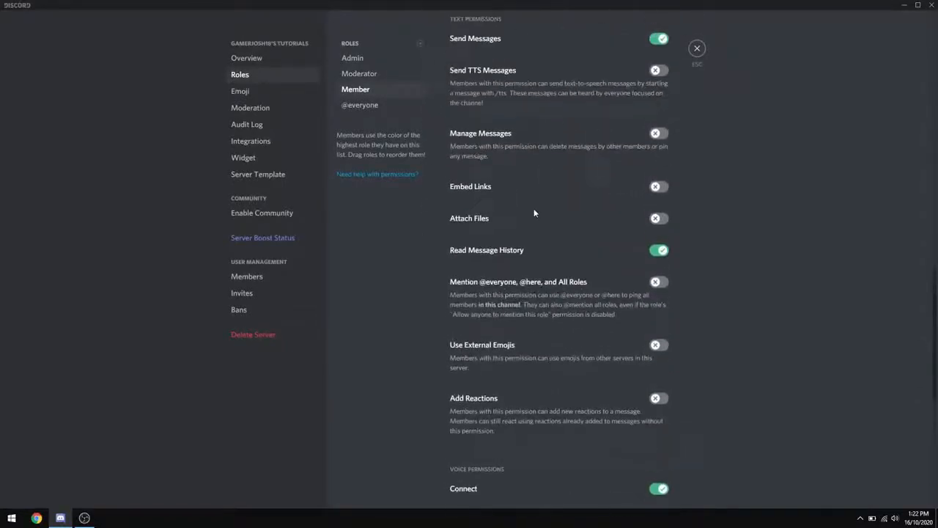
pyautogui.scroll(4, 534, 212)
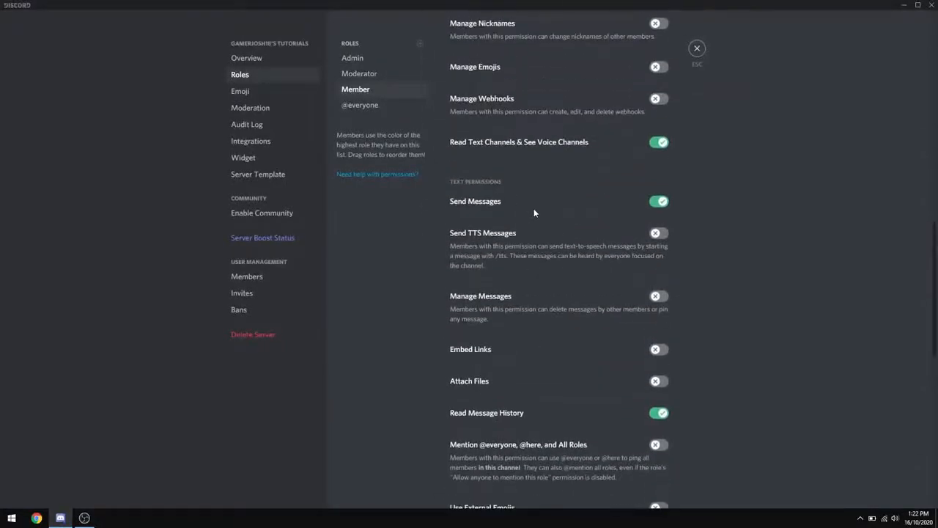
pyautogui.scroll(6, 534, 211)
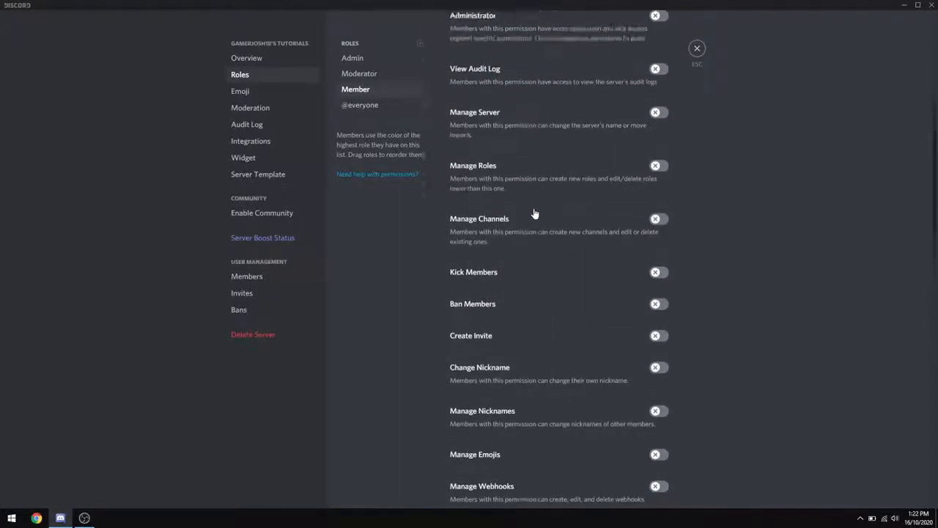
pyautogui.scroll(4, 534, 213)
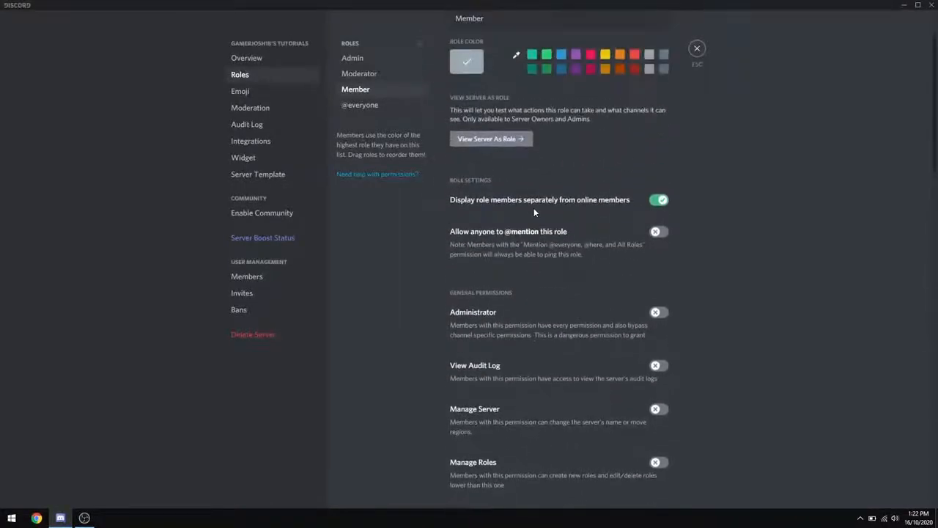
pyautogui.scroll(-8, 470, 167)
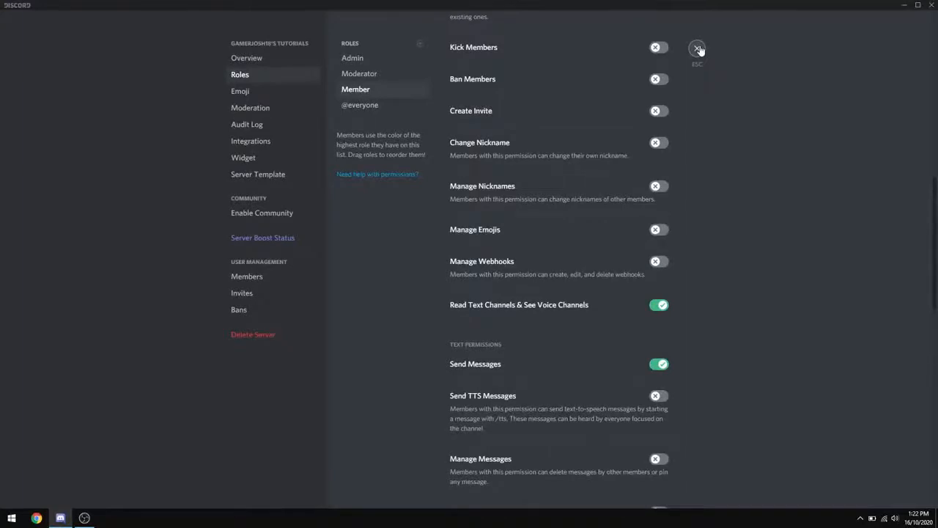
# Open the server overview settings and view the available server regions without changing the region
pyautogui.click(256, 62)
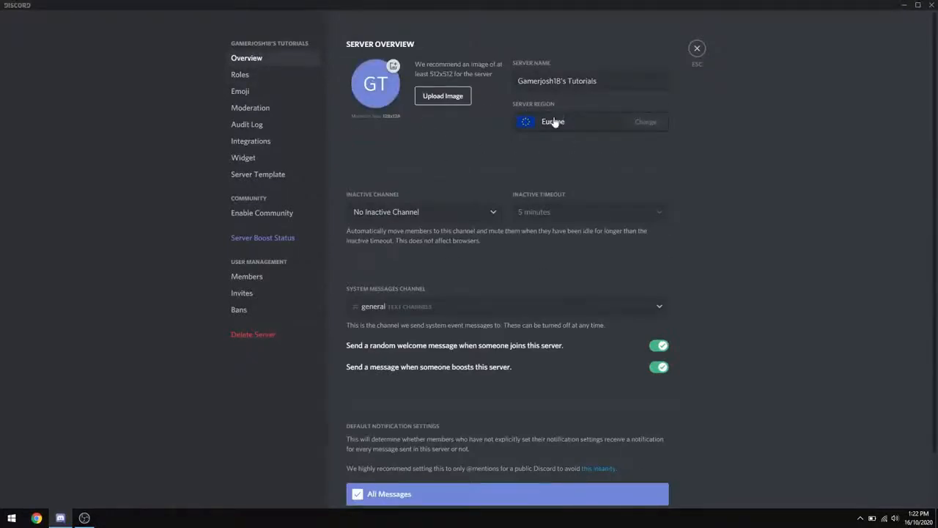
pyautogui.click(646, 123)
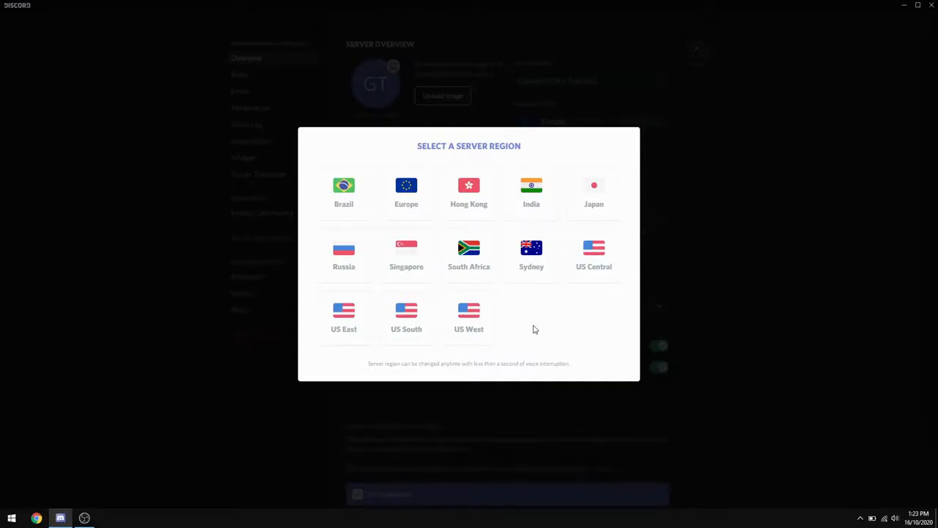
pyautogui.click(705, 258)
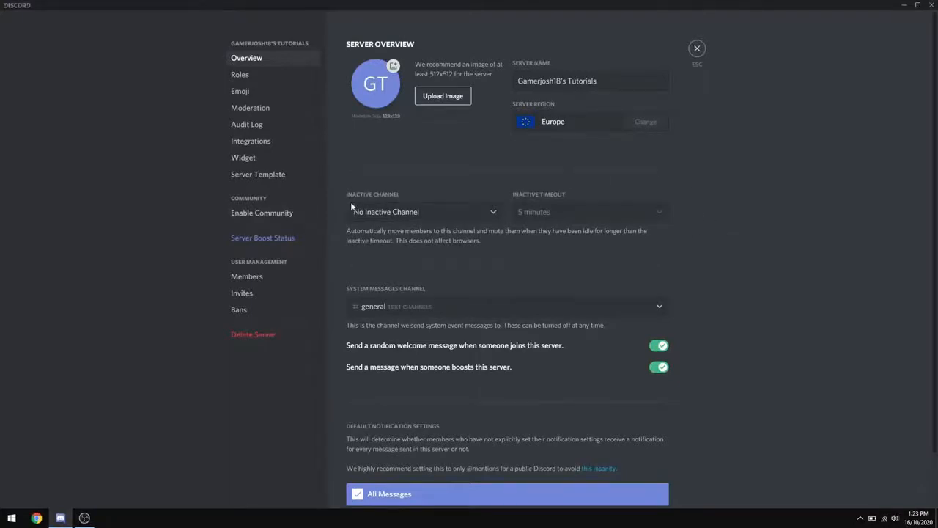
# Set the inactive channel to the General voice channel and the inactive timeout to 15 minutes
pyautogui.click(385, 212)
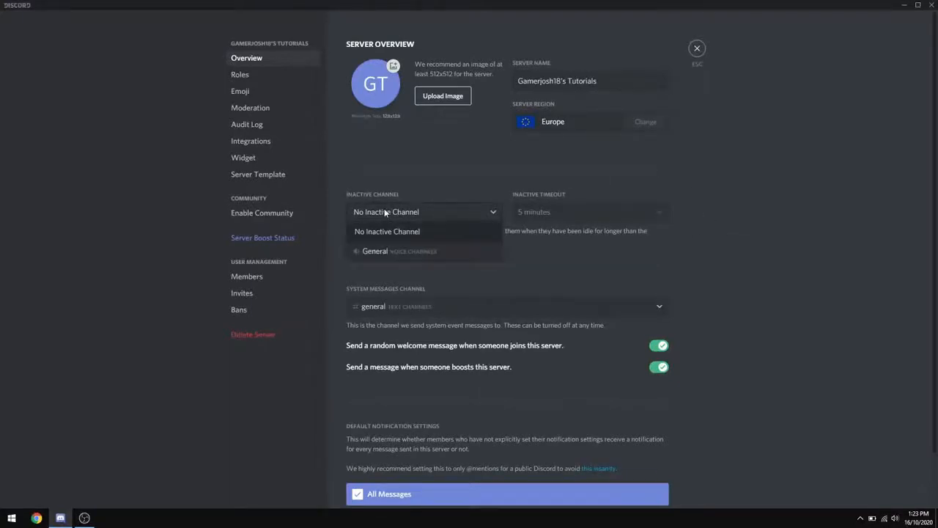
pyautogui.click(386, 252)
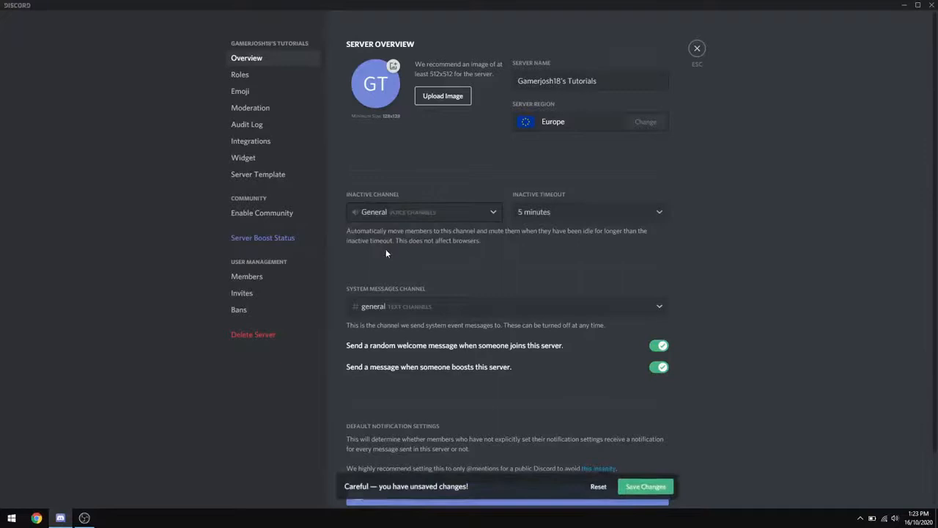
pyautogui.click(561, 217)
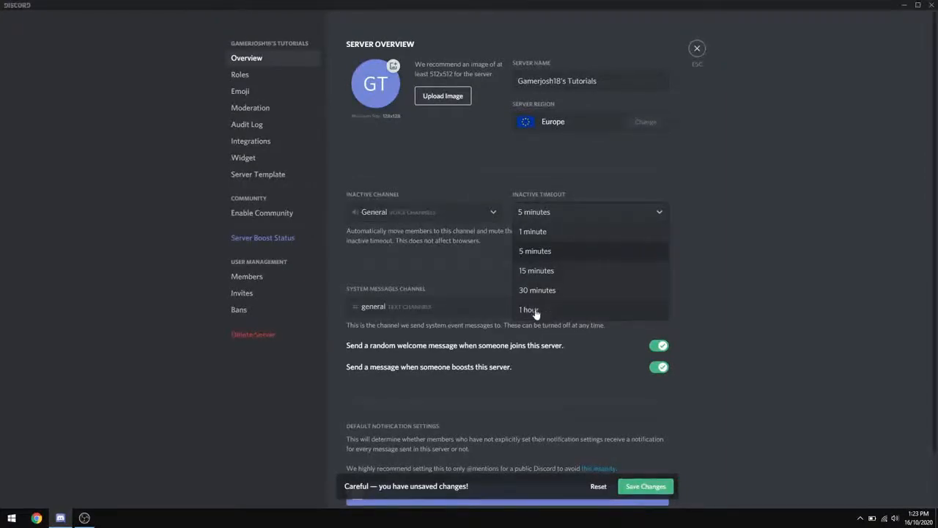
pyautogui.click(471, 266)
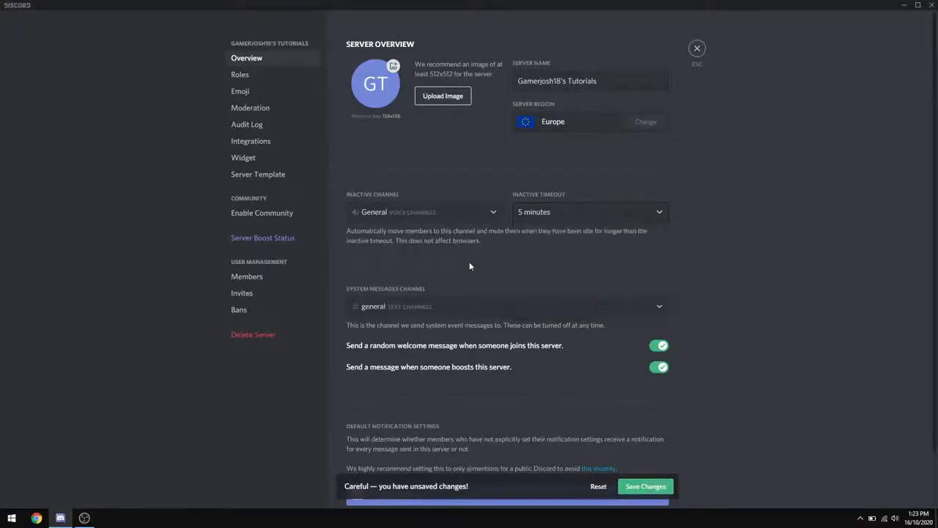
pyautogui.click(561, 213)
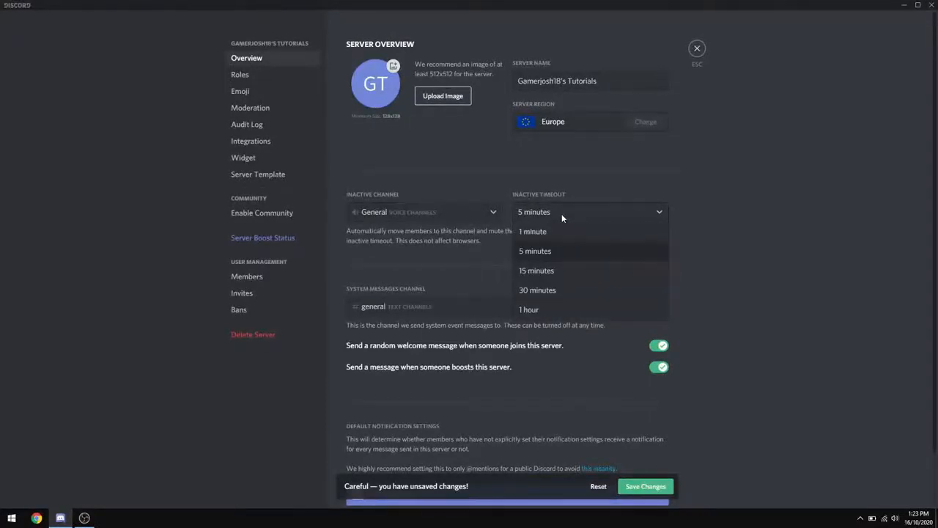
pyautogui.click(567, 268)
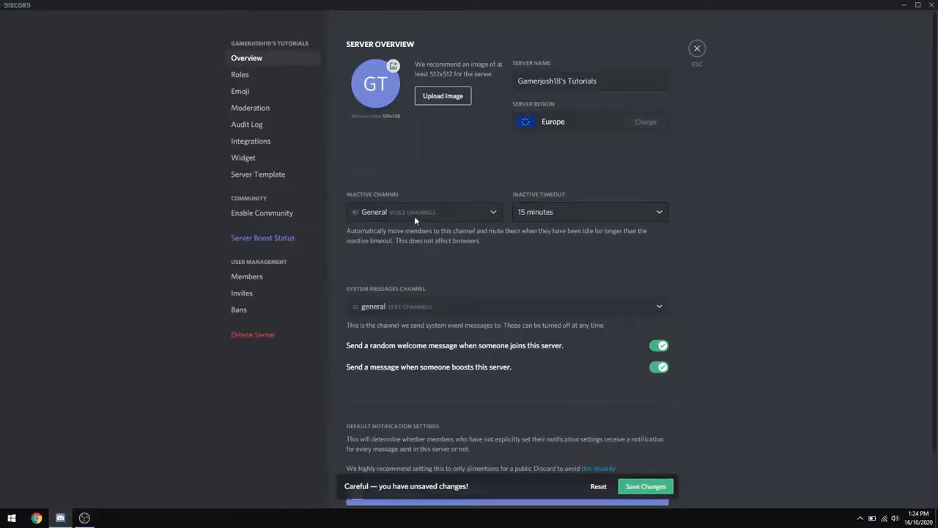
# Set the inactive channel to No Inactive Channel and choose the general text channel for system messages
pyautogui.click(486, 213)
pyautogui.click(439, 232)
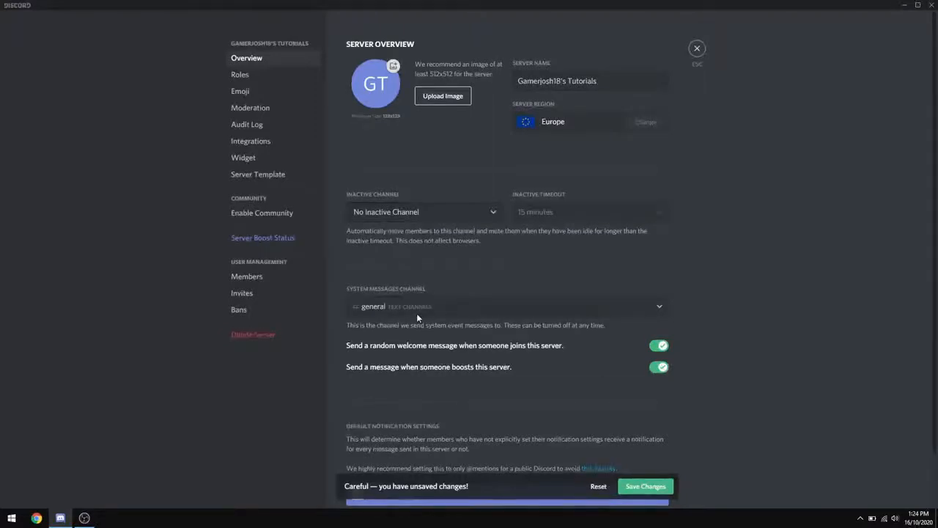
pyautogui.click(373, 308)
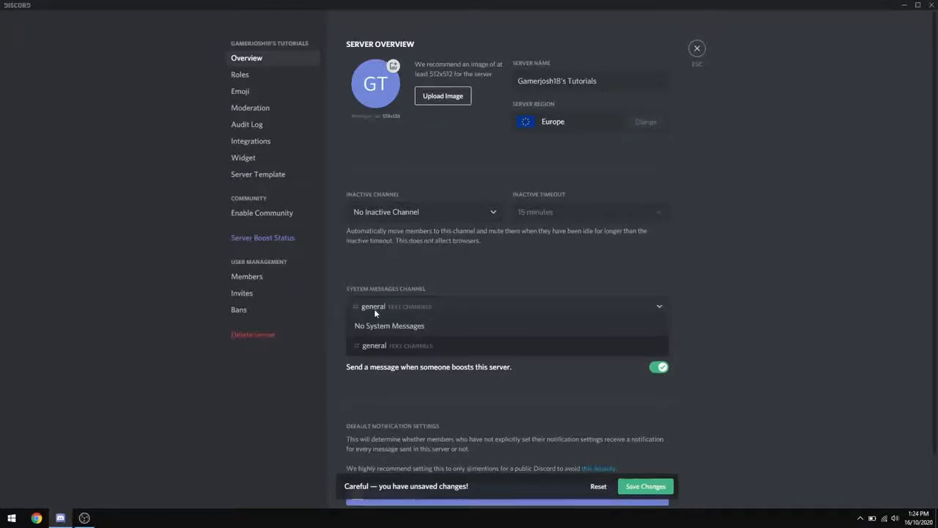
pyautogui.click(396, 349)
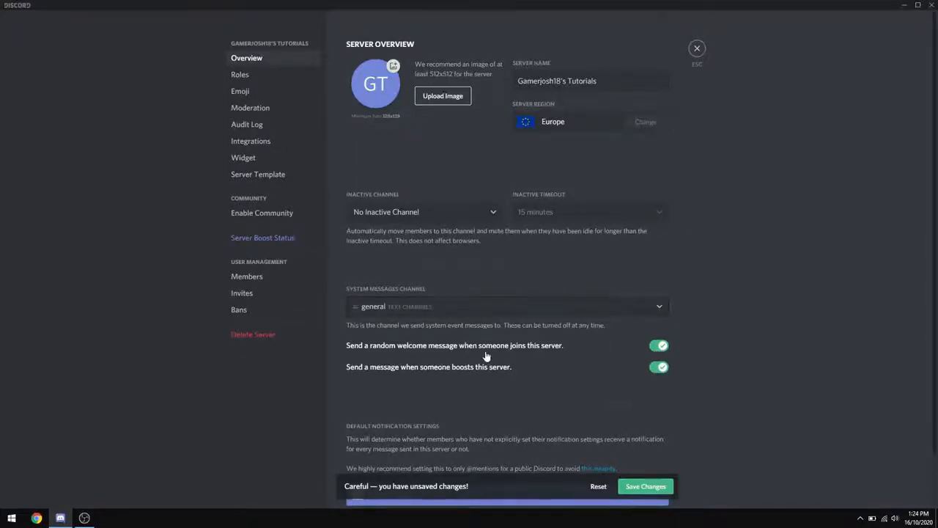
pyautogui.scroll(-1, 658, 370)
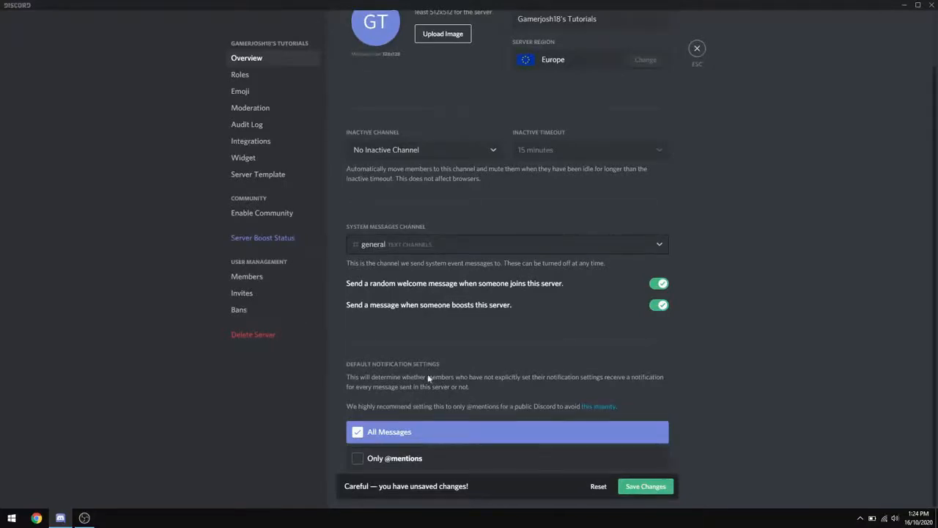
pyautogui.click(379, 464)
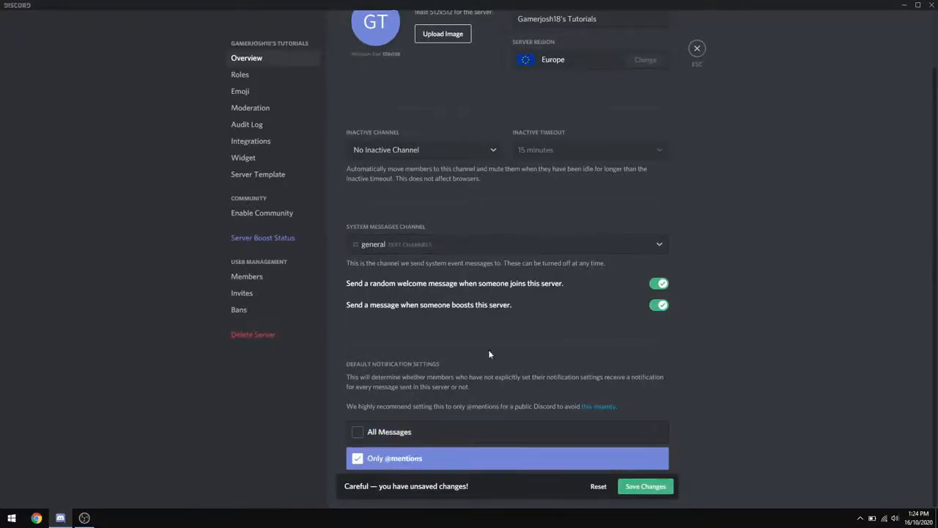
pyautogui.click(653, 487)
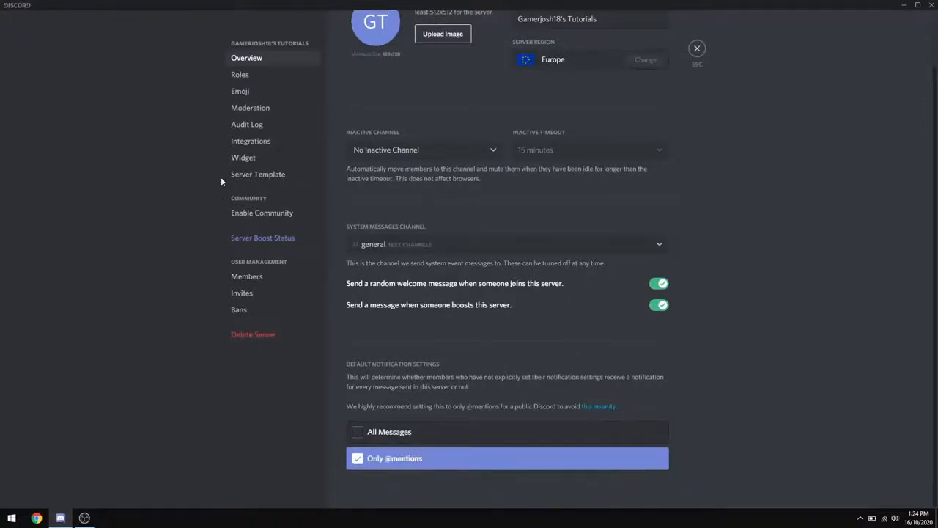
# Open the server's emoji settings and read the custom emoji requirements
pyautogui.click(241, 78)
pyautogui.click(248, 93)
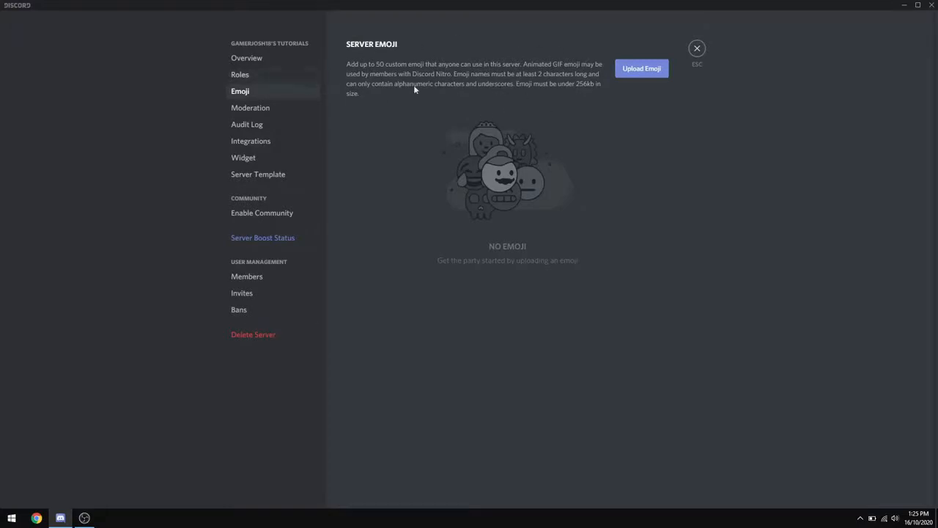
# Compare the Low, Medium and High verification levels in the moderation settings and set the server's verification level to High
pyautogui.click(277, 111)
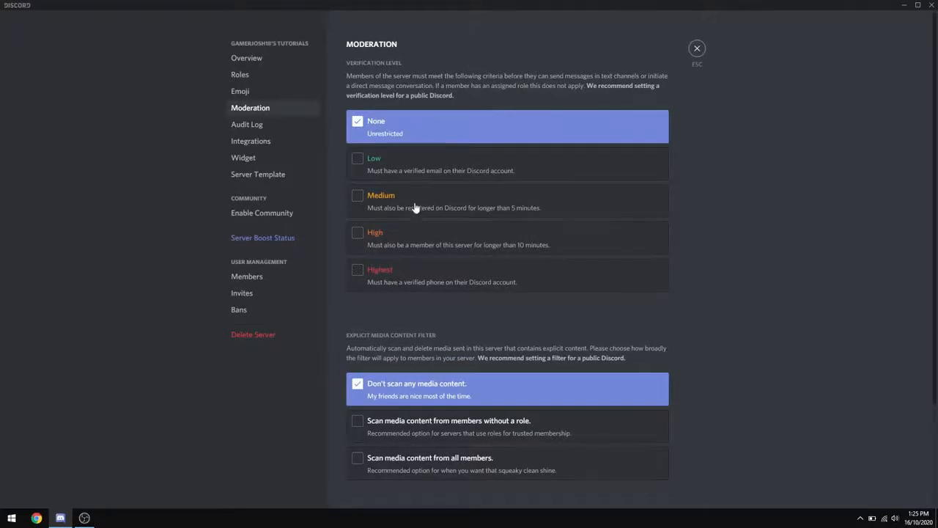
pyautogui.click(412, 170)
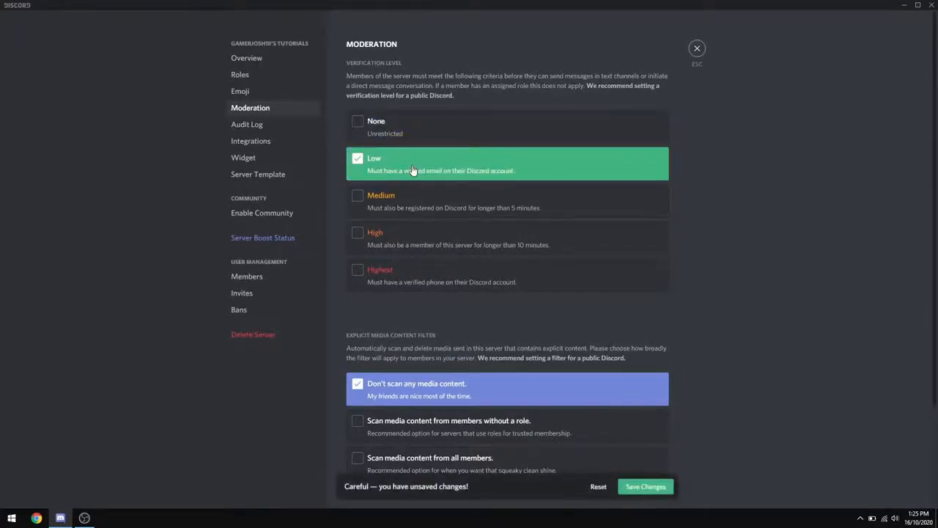
pyautogui.click(420, 207)
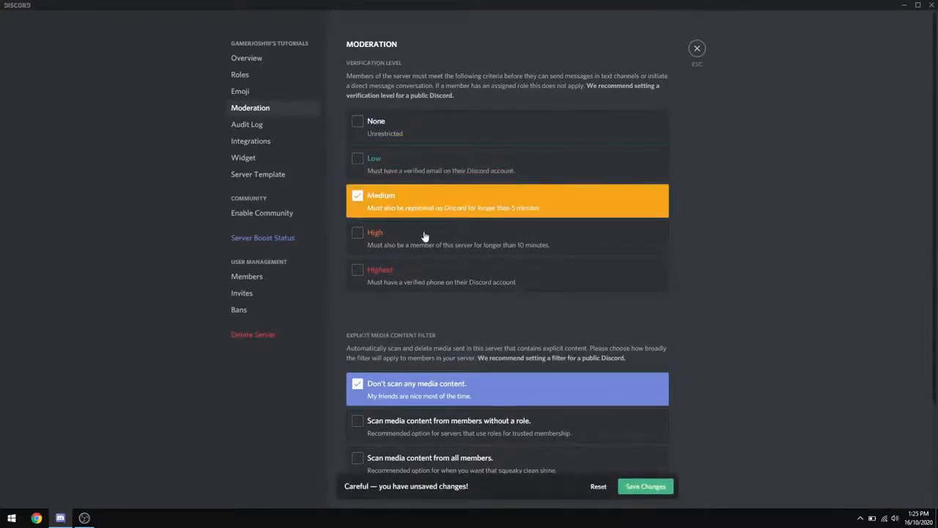
pyautogui.click(426, 238)
pyautogui.click(411, 171)
pyautogui.click(420, 209)
pyautogui.click(422, 239)
pyautogui.click(418, 209)
pyautogui.click(417, 172)
pyautogui.click(415, 211)
pyautogui.click(415, 242)
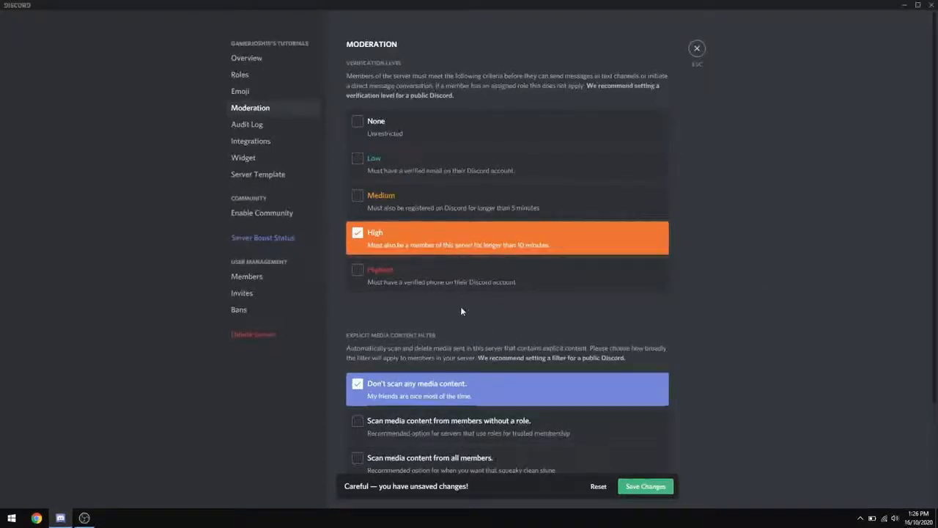
# Set the explicit media content filter to scan media content from all members and save the moderation changes
pyautogui.scroll(-3, 440, 294)
pyautogui.scroll(2, 411, 210)
pyautogui.scroll(-2, 600, 239)
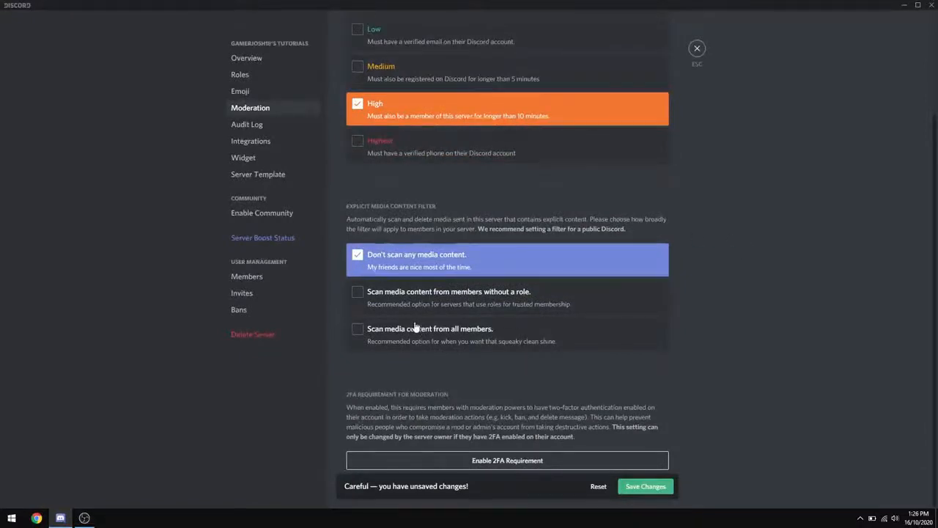
pyautogui.click(389, 339)
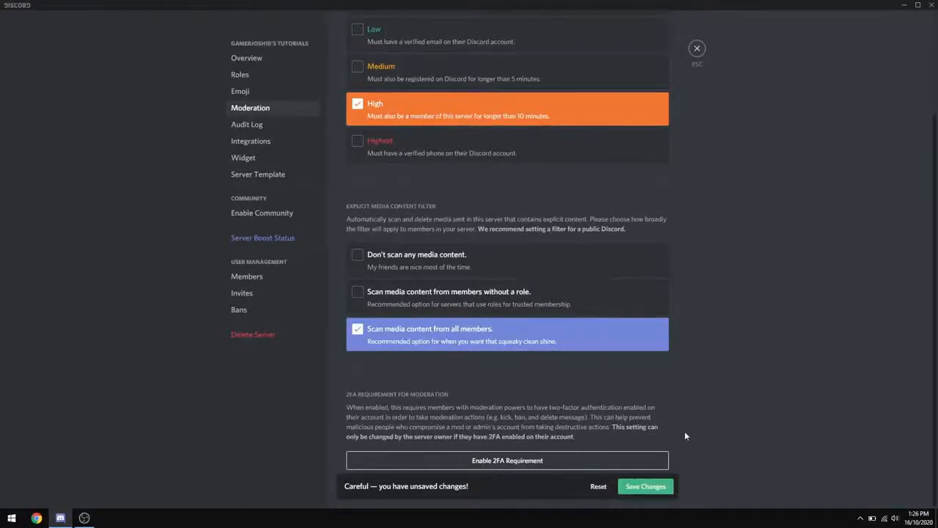
pyautogui.click(640, 487)
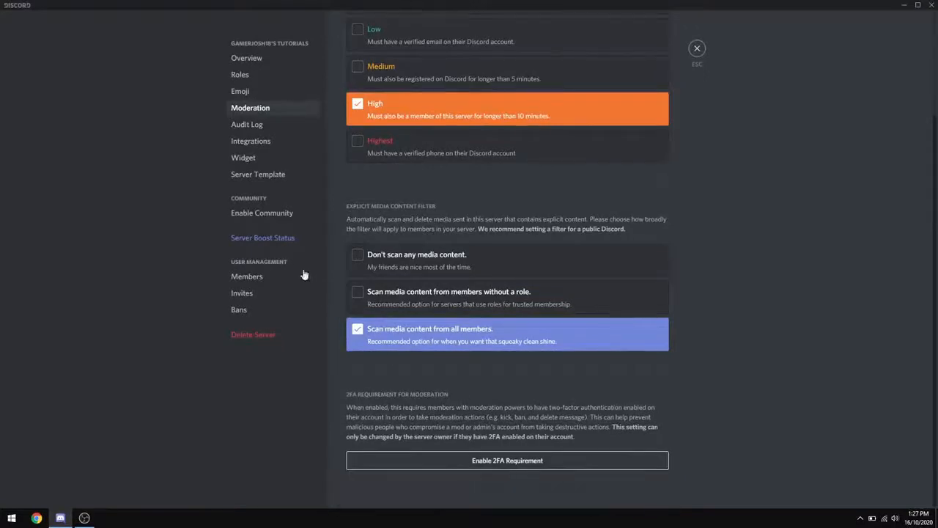
# Look through the server's audit log entries and the list of actions it can be filtered by
pyautogui.click(268, 124)
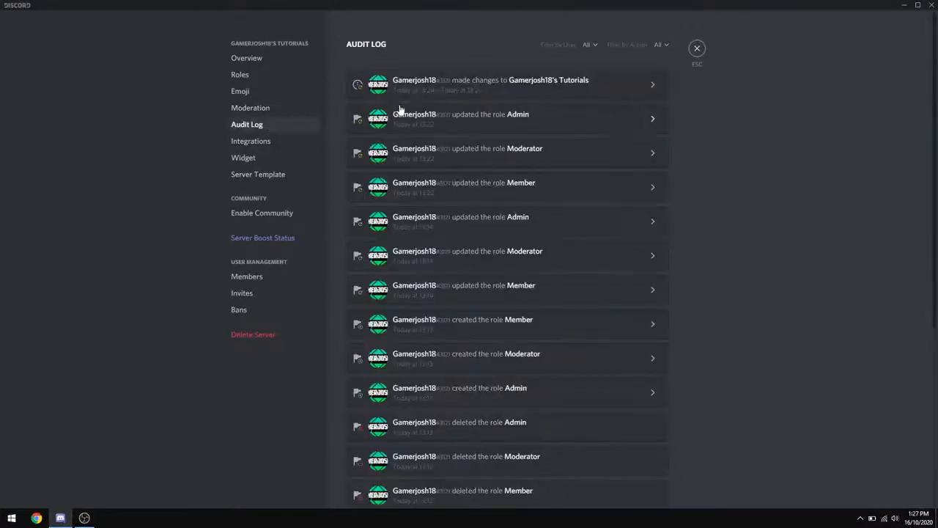
pyautogui.scroll(-10, 398, 111)
pyautogui.scroll(10, 432, 415)
pyautogui.click(667, 44)
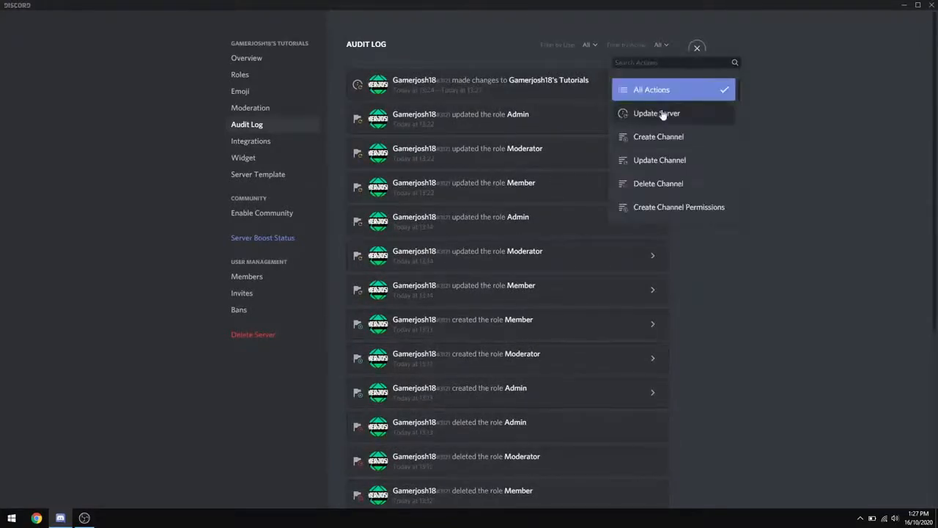
pyautogui.moveTo(739, 83); pyautogui.dragTo(736, 211)
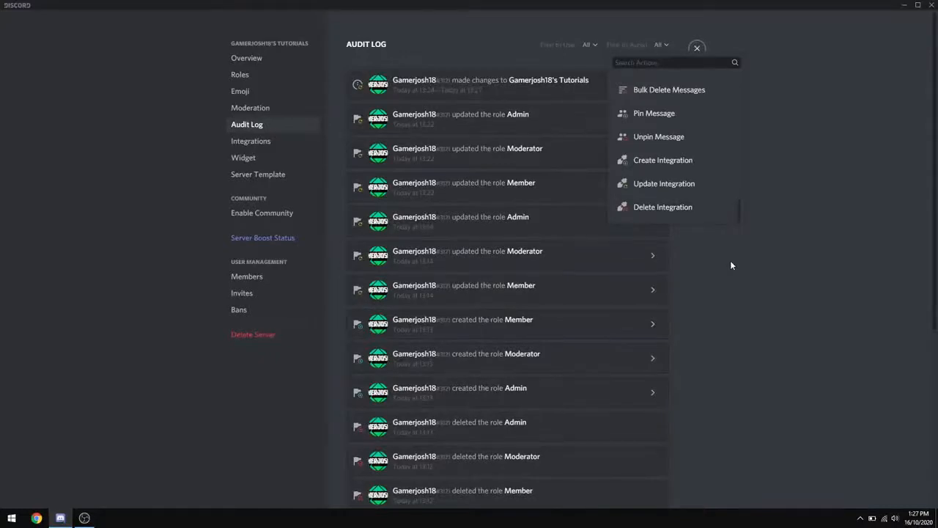
pyautogui.click(795, 162)
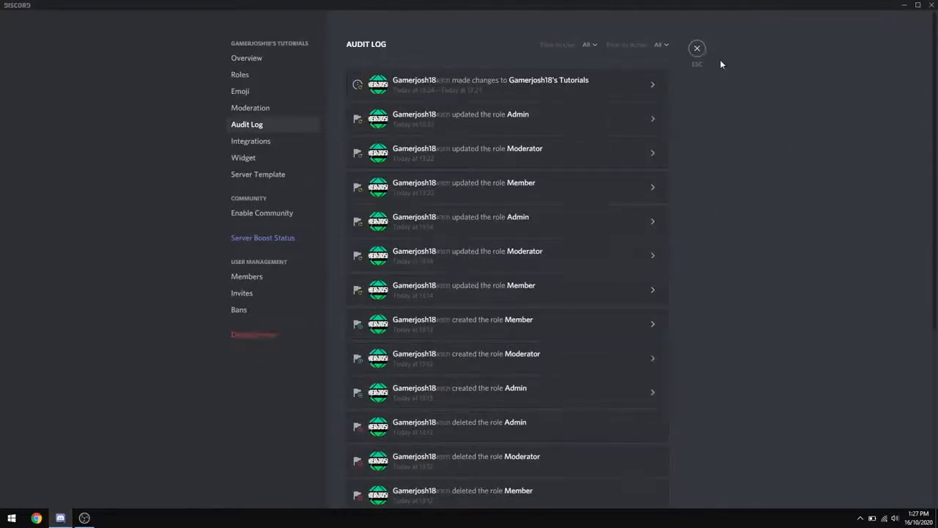
# Look at the server's integrations, its widget settings, and the title and description fields for a server template
pyautogui.click(265, 147)
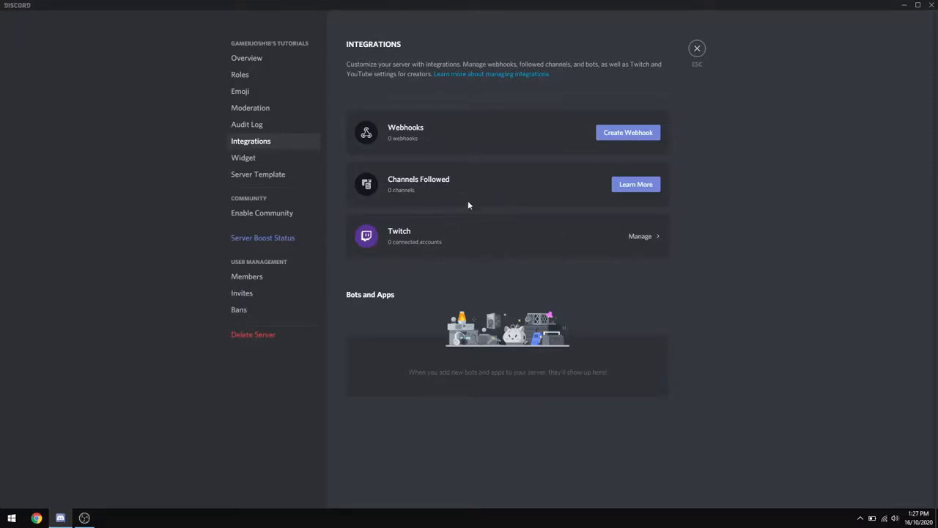
pyautogui.click(262, 159)
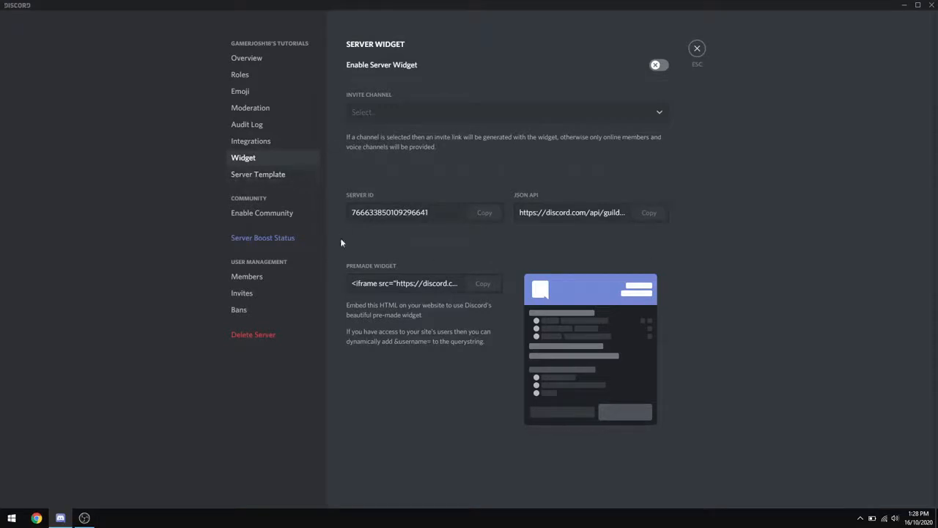
pyautogui.click(280, 180)
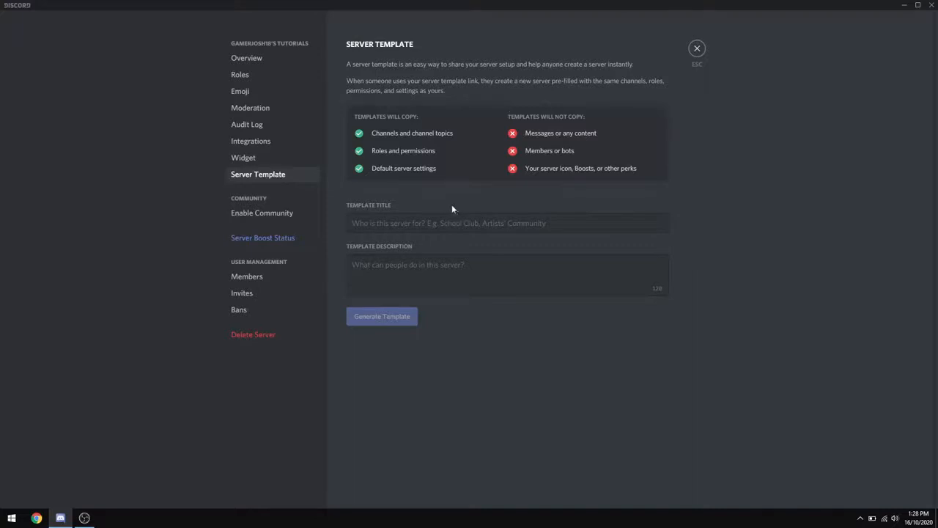
pyautogui.click(372, 226)
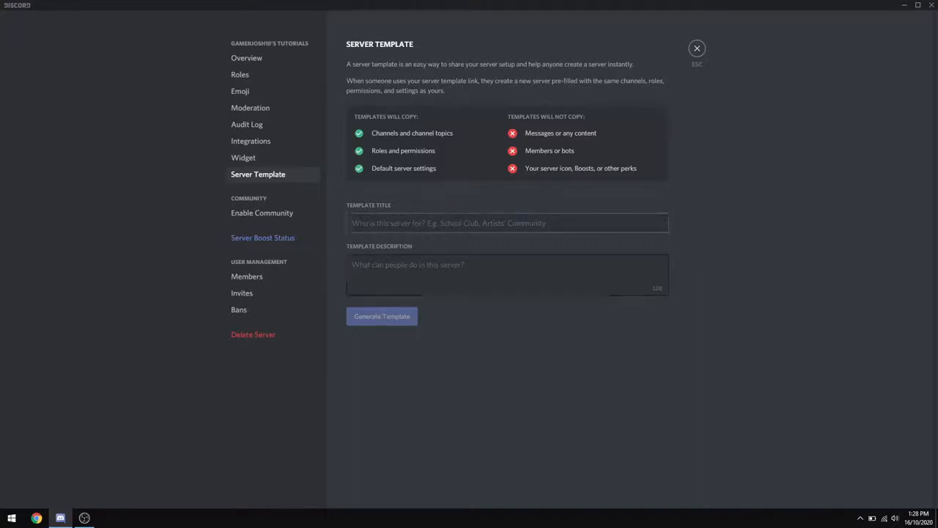
pyautogui.click(453, 258)
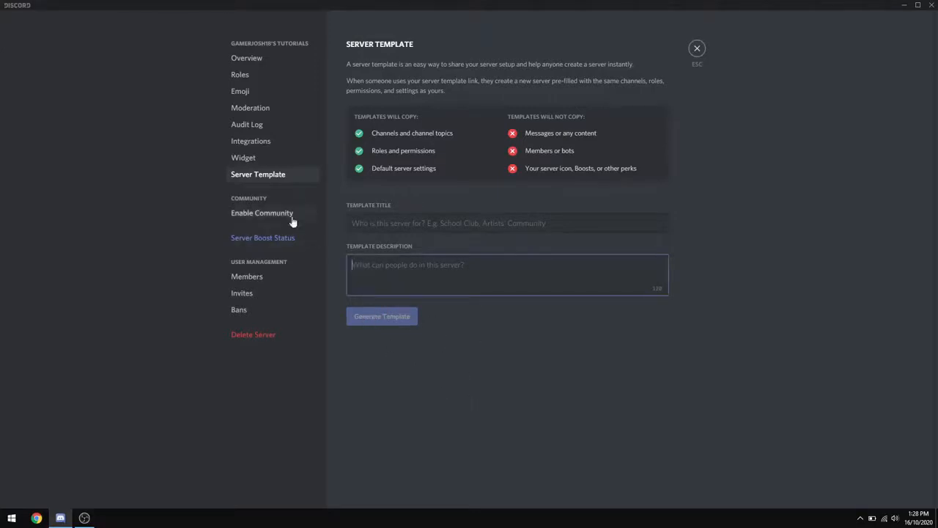
# View the option to enable Community and read through the Level 1, 2 and 3 server boost perks
pyautogui.click(260, 211)
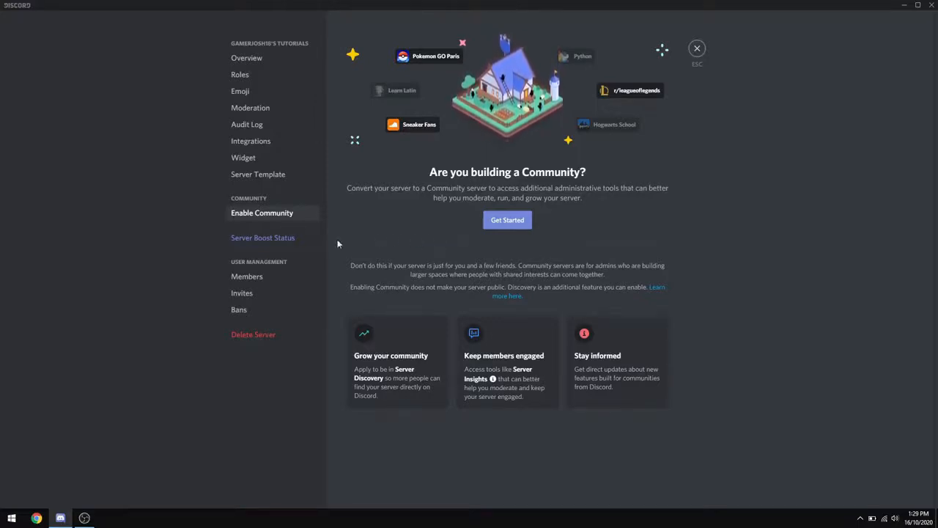
pyautogui.click(286, 240)
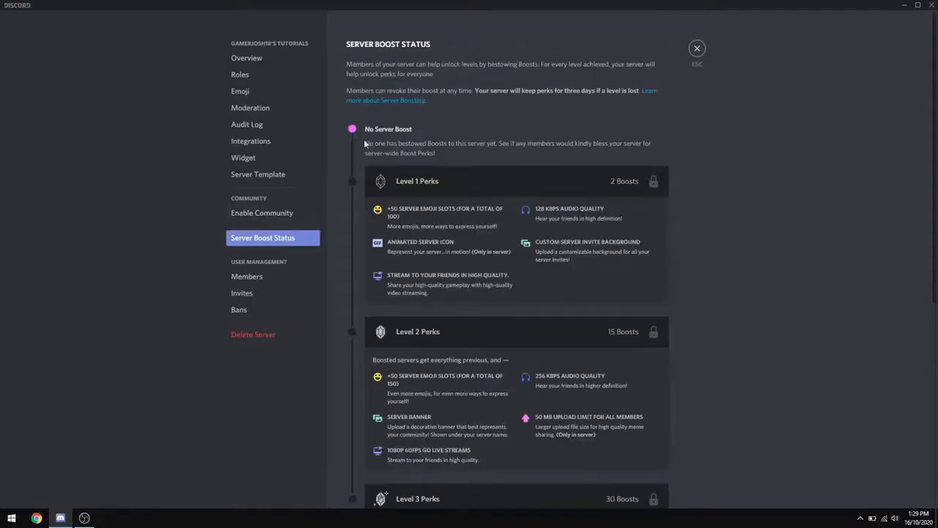
pyautogui.scroll(-3, 372, 145)
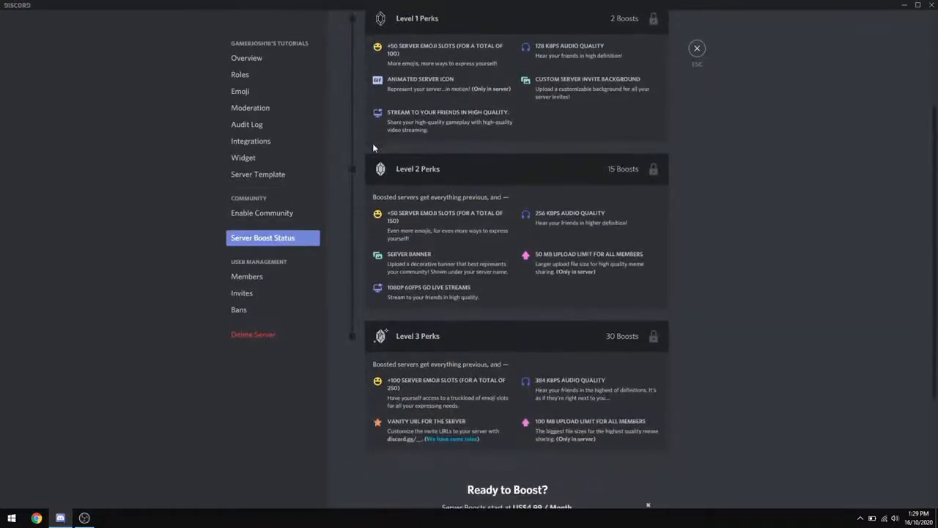
pyautogui.scroll(1, 373, 148)
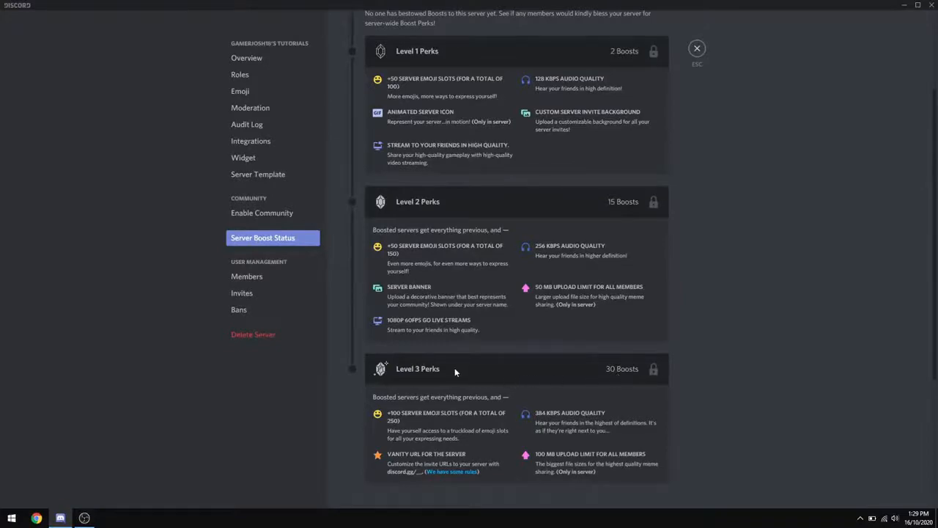
pyautogui.scroll(2, 454, 372)
pyautogui.scroll(-5, 453, 371)
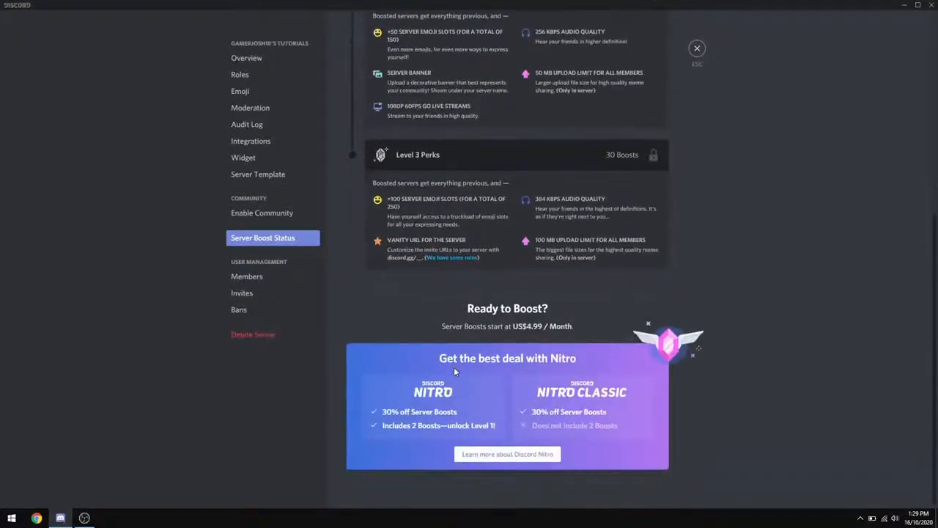
pyautogui.scroll(3, 454, 372)
pyautogui.scroll(1, 454, 372)
pyautogui.scroll(-1, 454, 367)
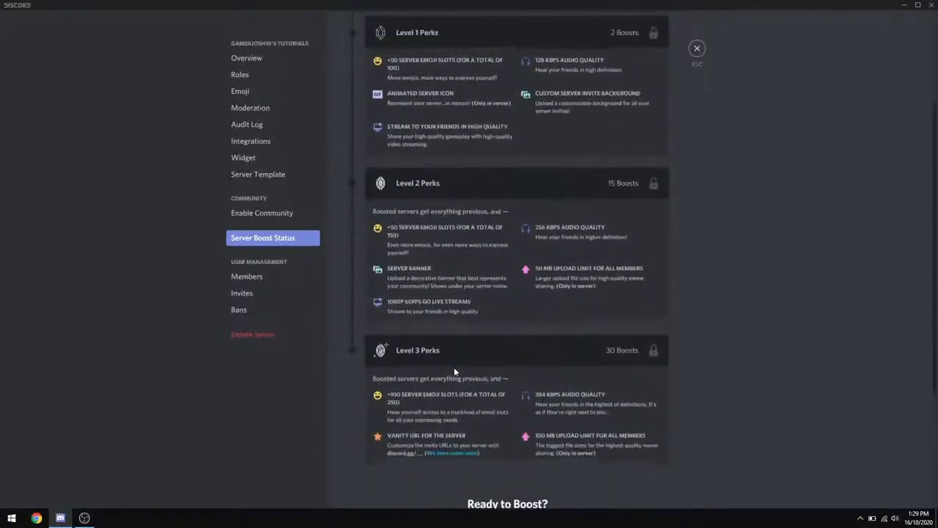
pyautogui.scroll(1, 454, 366)
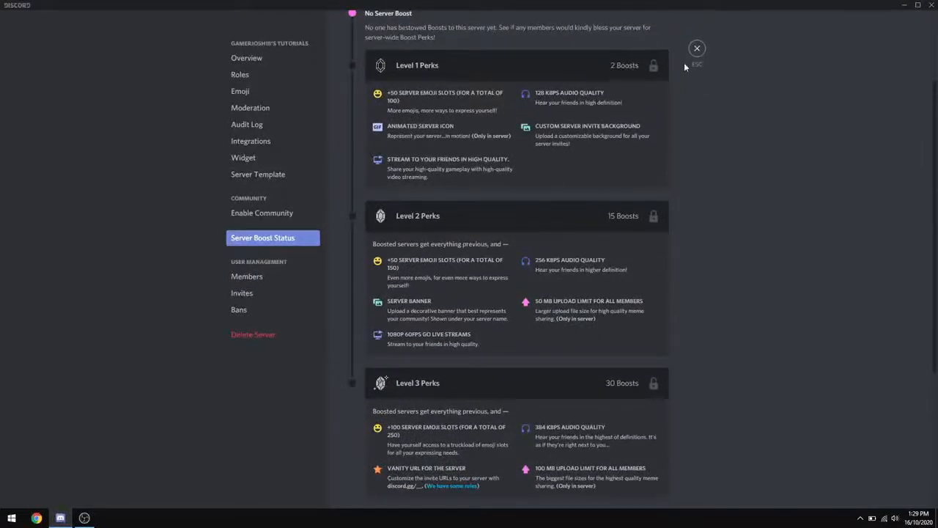
# Examine the member pruning options for 7 and 30 days and the roles that can be included, and close them without pruning
pyautogui.click(263, 284)
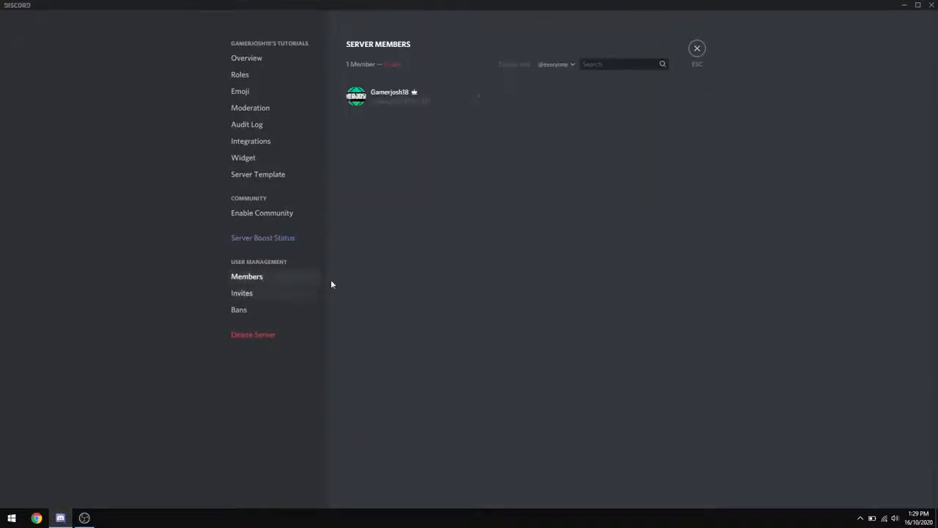
pyautogui.click(391, 66)
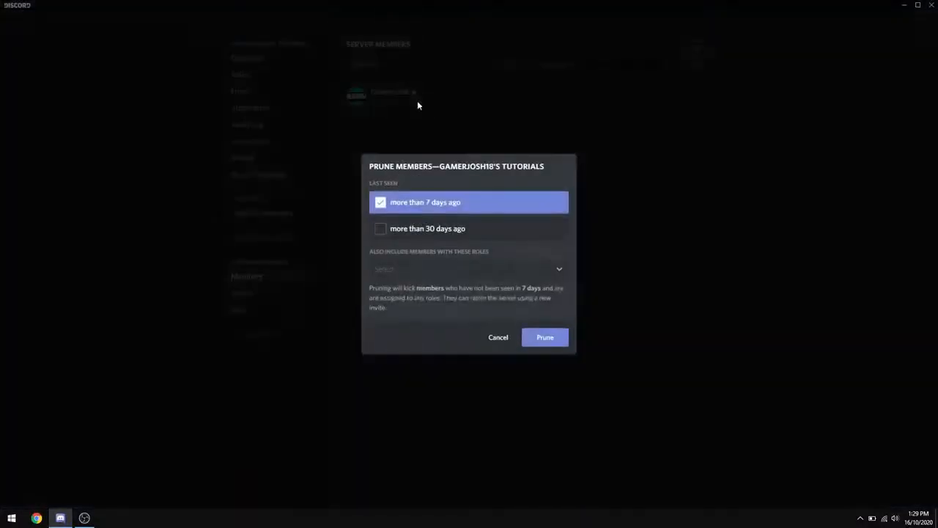
pyautogui.click(433, 232)
pyautogui.click(449, 203)
pyautogui.click(448, 232)
pyautogui.click(446, 269)
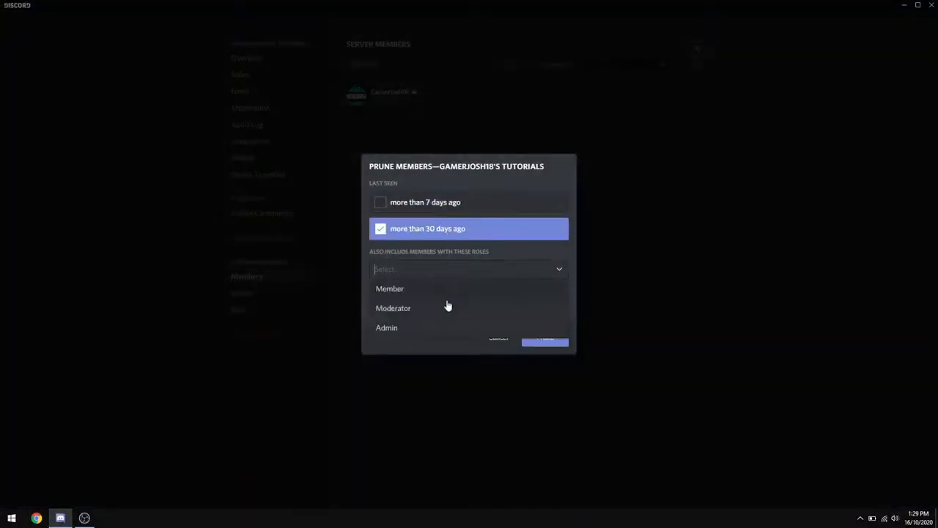
pyautogui.click(467, 360)
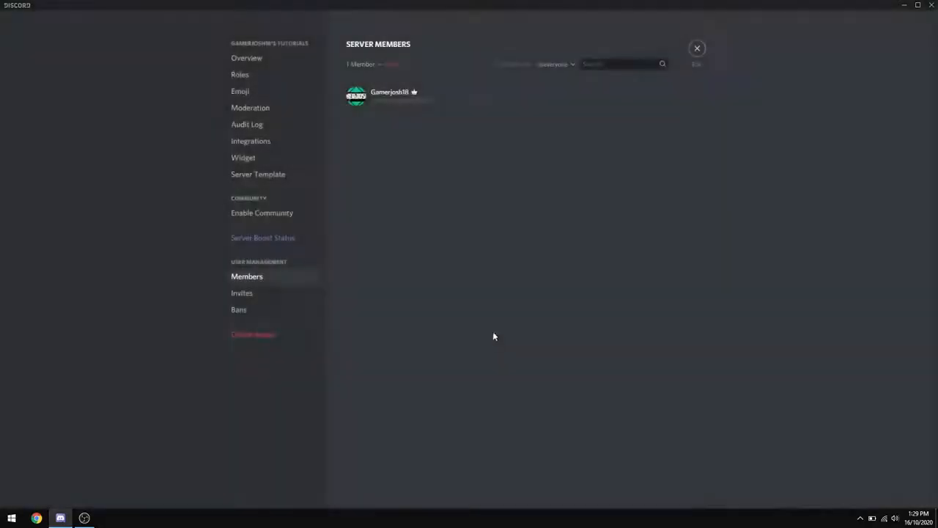
pyautogui.moveTo(414, 94)
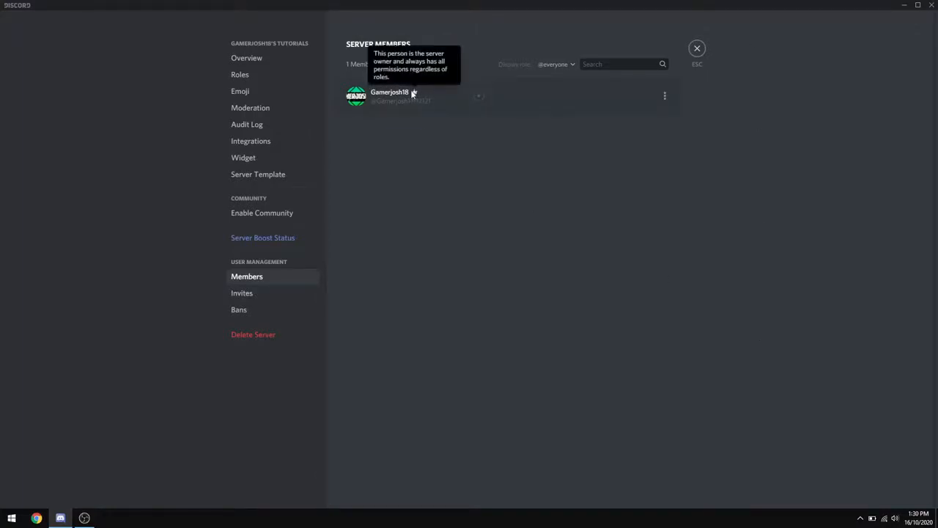
pyautogui.click(548, 68)
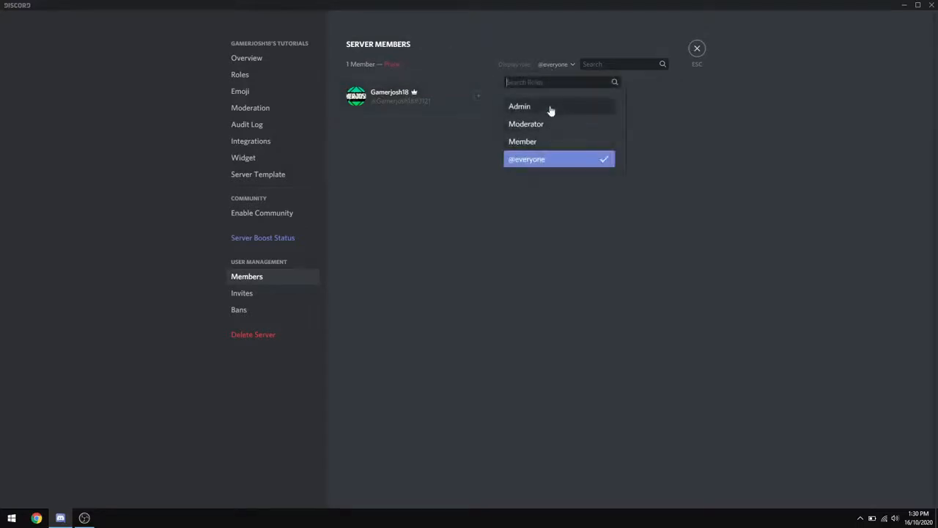
pyautogui.click(541, 113)
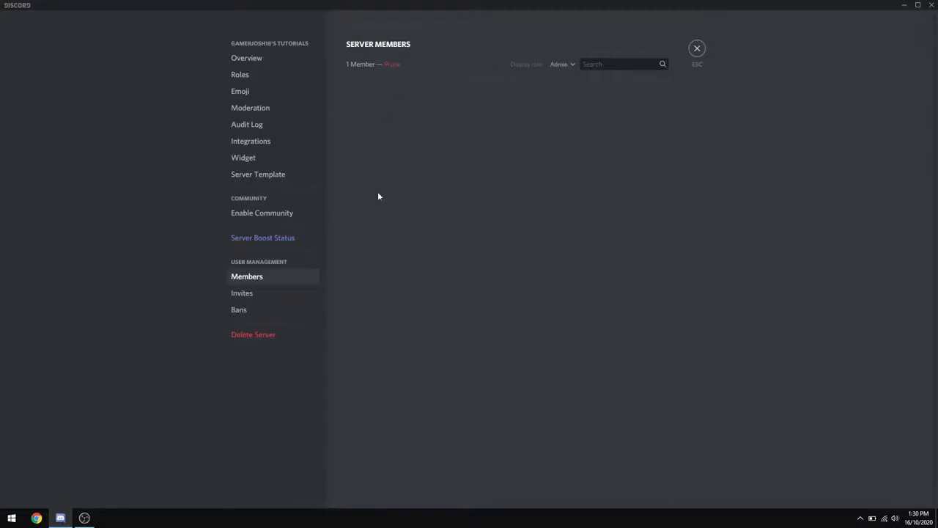
pyautogui.click(565, 66)
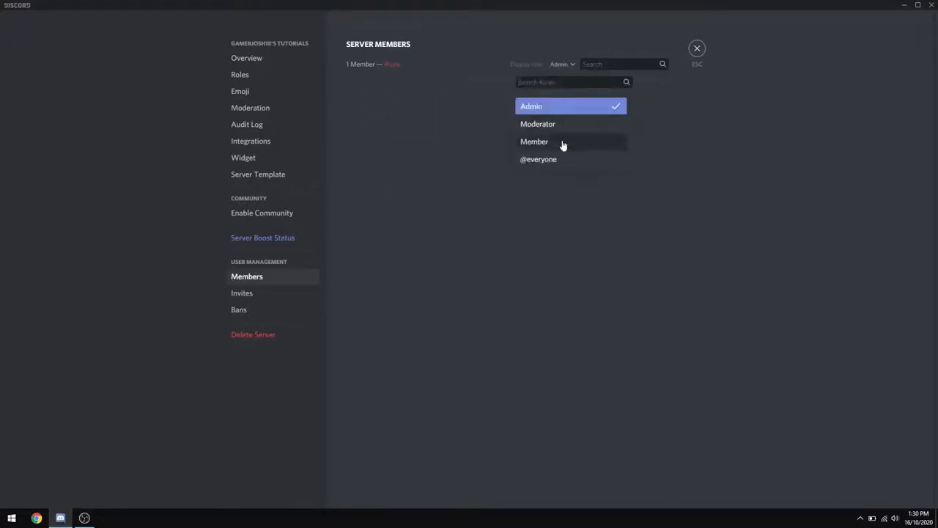
pyautogui.click(562, 143)
pyautogui.click(560, 65)
pyautogui.click(561, 158)
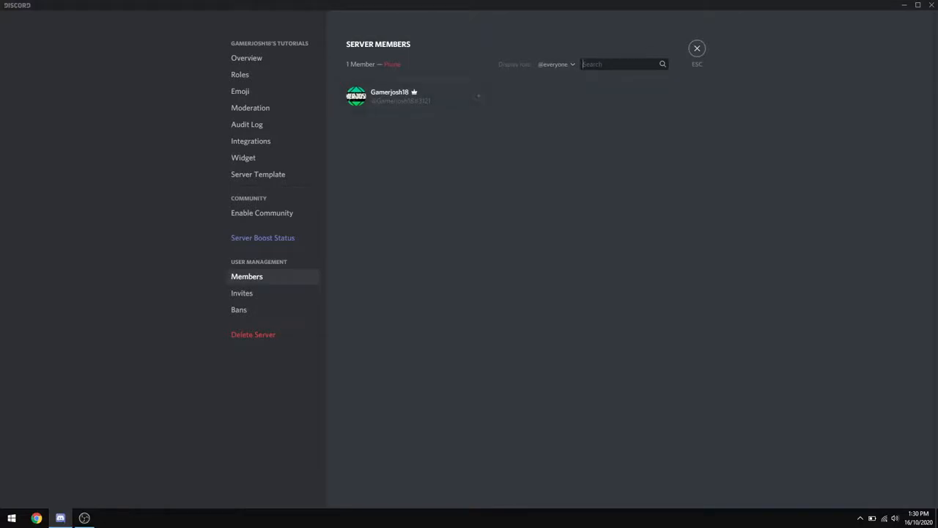
# Search the server member list for "Gam" and clear the search
pyautogui.write('Gam')
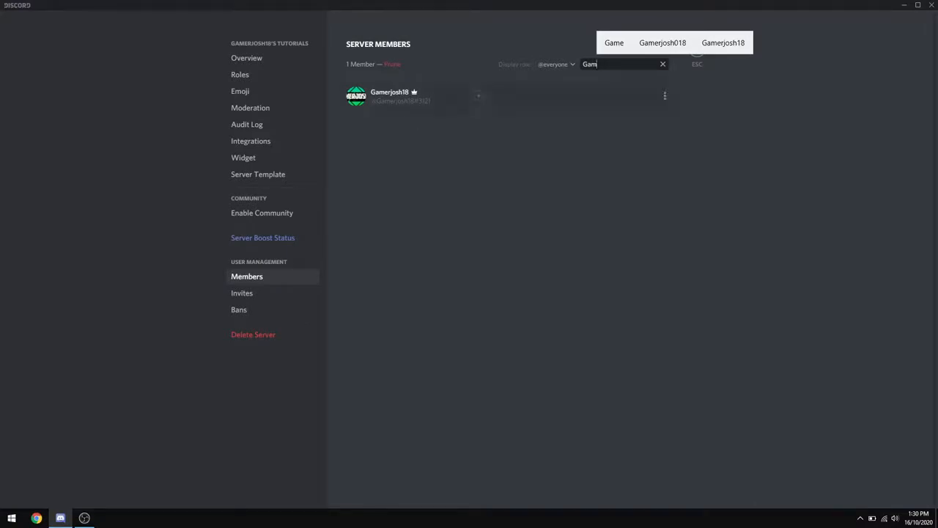
pyautogui.hotkey('ctrl', 'a')
pyautogui.press('BackSpace')
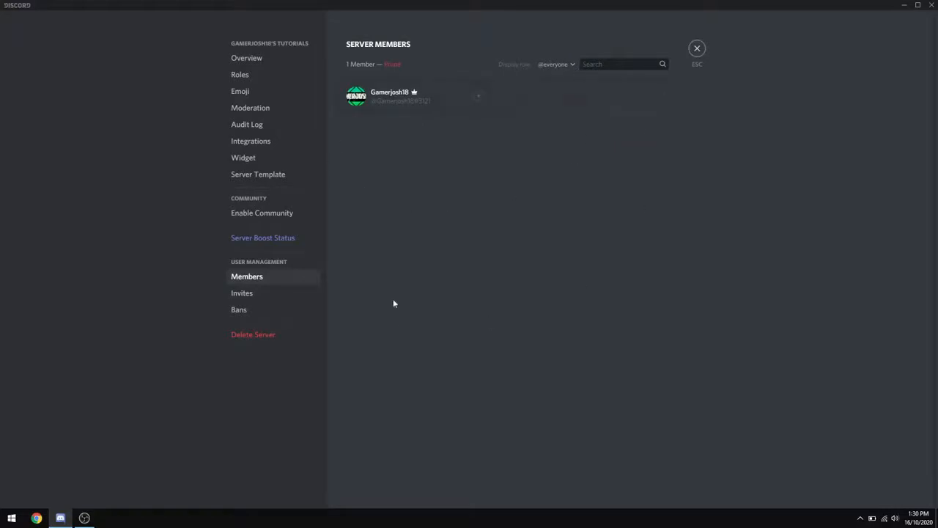
# View the server's active invite links and its bans, and close the server settings
pyautogui.click(254, 295)
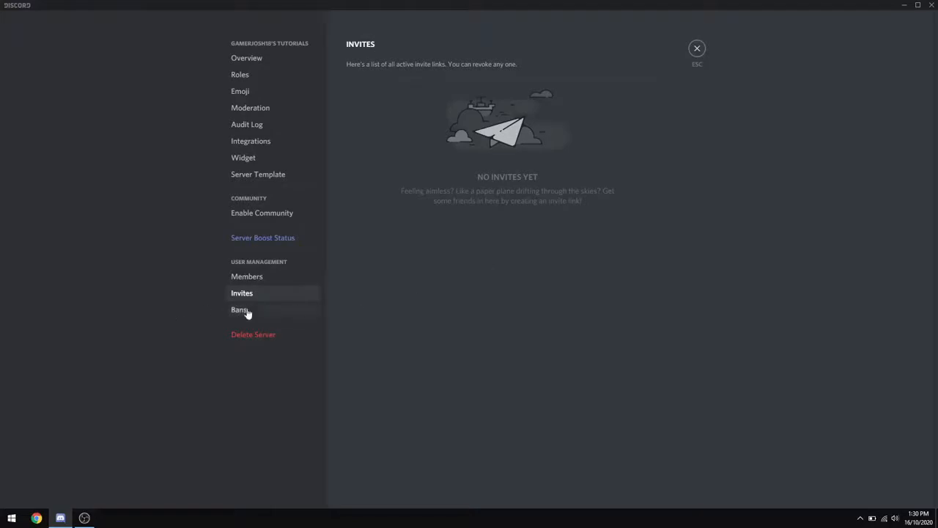
pyautogui.click(279, 316)
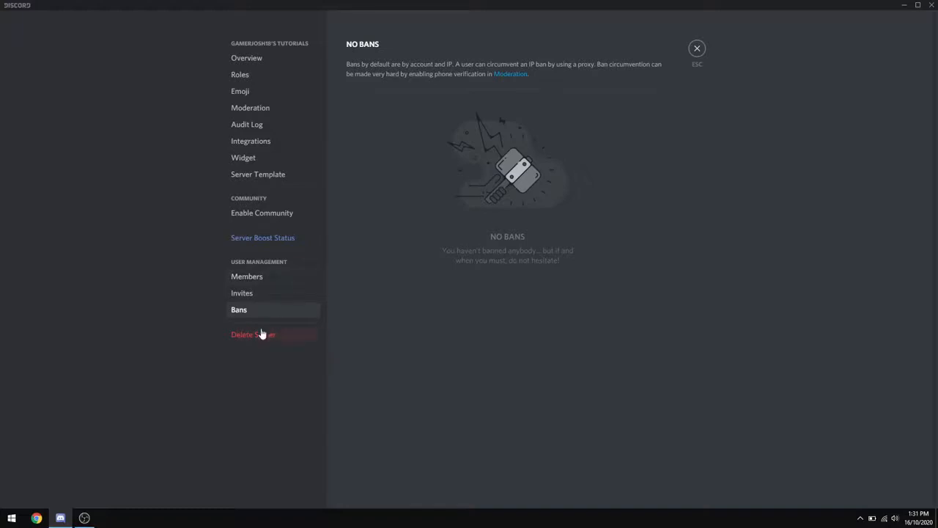
pyautogui.click(696, 49)
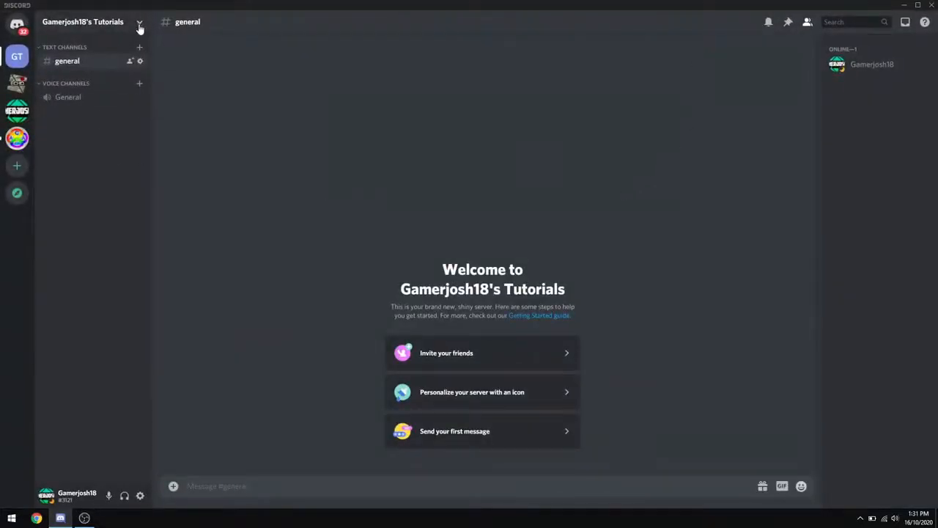
# Delete the General voice channel and the Voice Channels category
pyautogui.rightClick(94, 97)
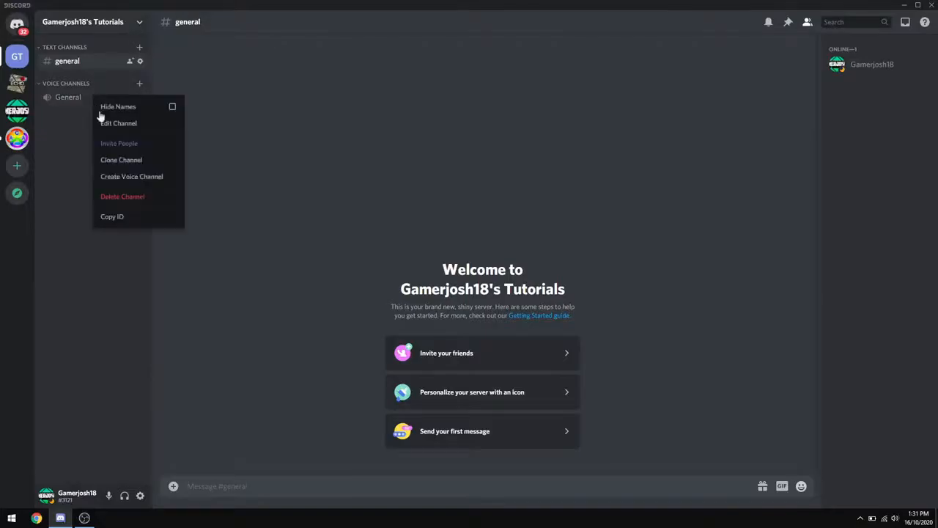
pyautogui.click(122, 196)
pyautogui.click(517, 287)
pyautogui.rightClick(63, 84)
pyautogui.click(92, 169)
pyautogui.click(529, 287)
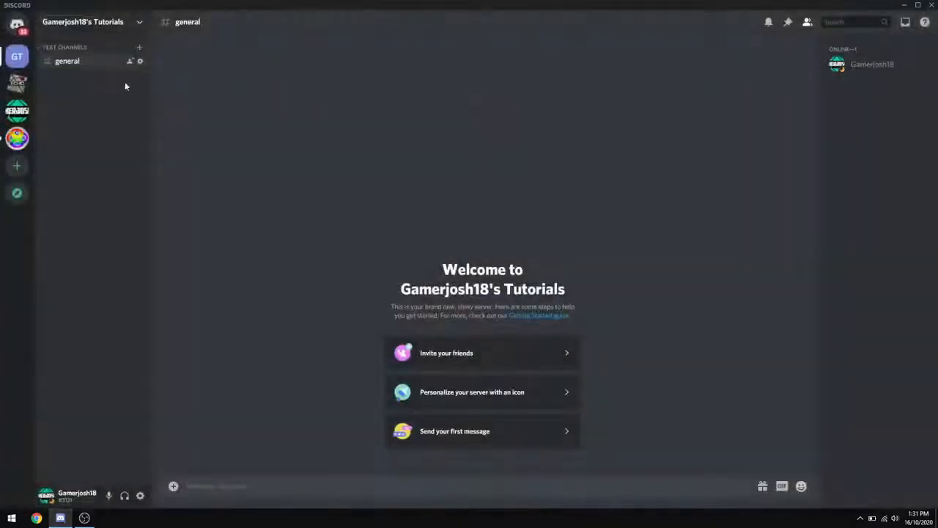
# Delete the #general text channel and the Text Channels category
pyautogui.rightClick(101, 67)
pyautogui.click(132, 207)
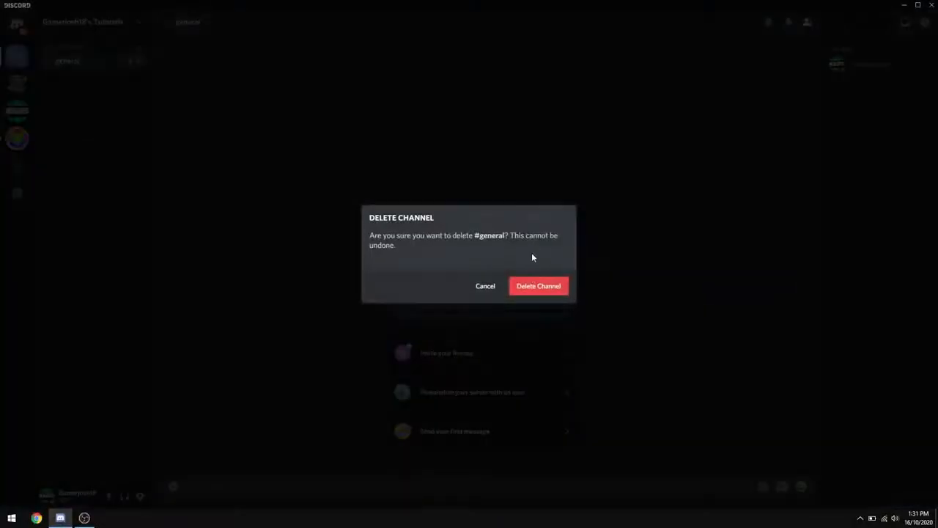
pyautogui.click(532, 288)
pyautogui.rightClick(77, 49)
pyautogui.click(162, 138)
pyautogui.click(549, 293)
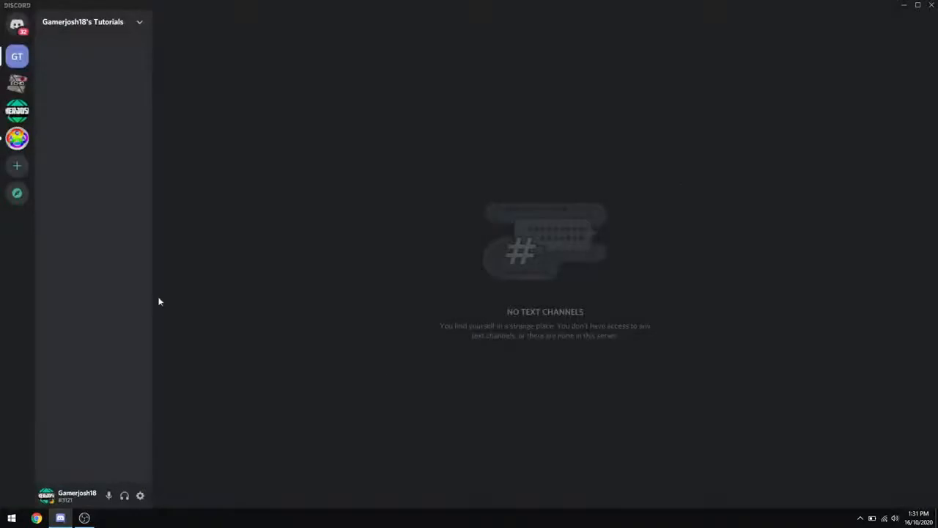
# Create a non-private category named Information in the empty channel list
pyautogui.rightClick(88, 48)
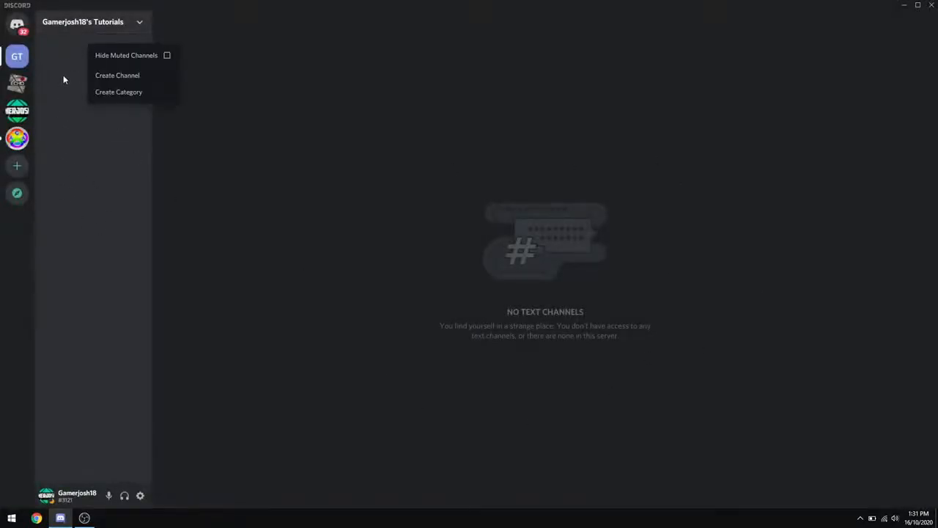
pyautogui.rightClick(63, 76)
pyautogui.rightClick(107, 246)
pyautogui.rightClick(78, 55)
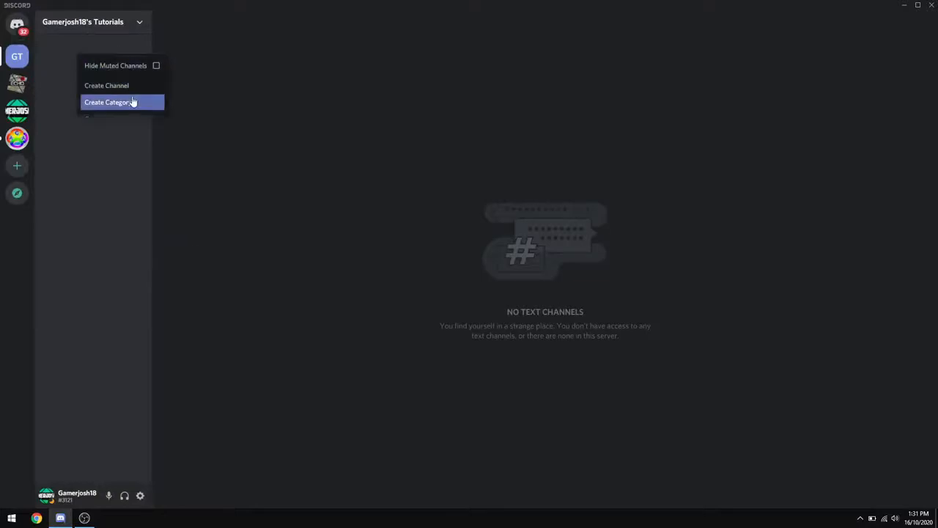
pyautogui.click(134, 103)
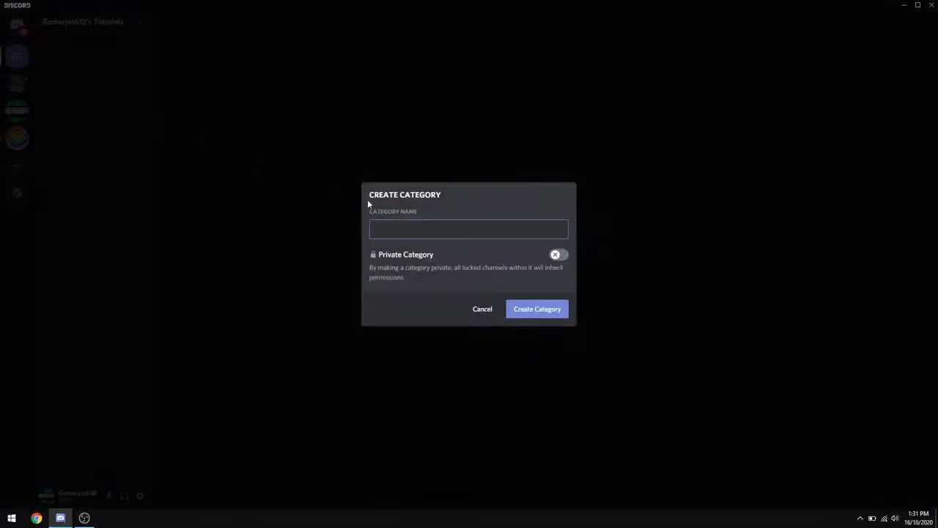
pyautogui.write('Information')
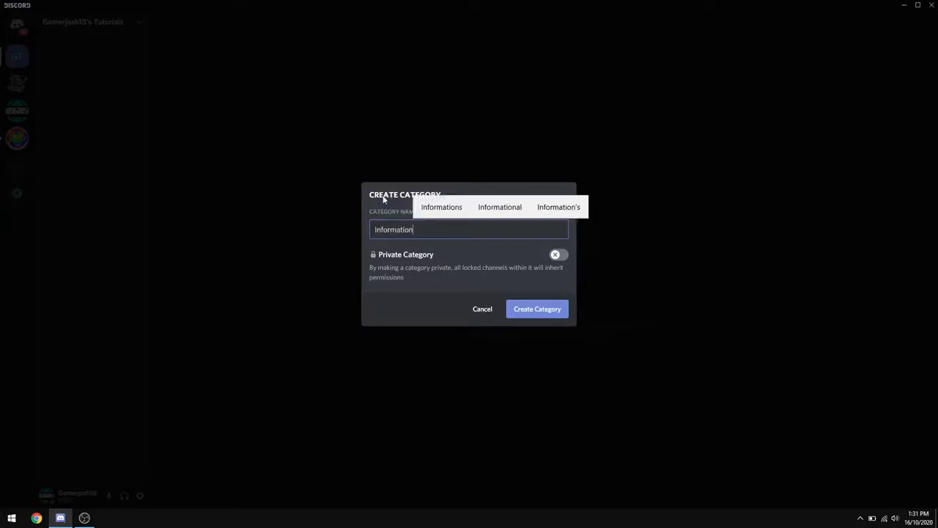
pyautogui.click(547, 317)
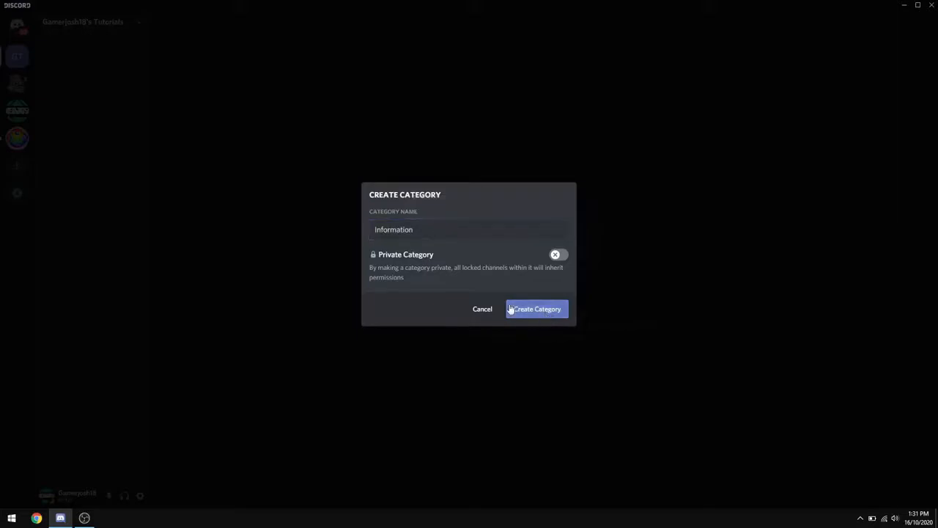
pyautogui.rightClick(78, 50)
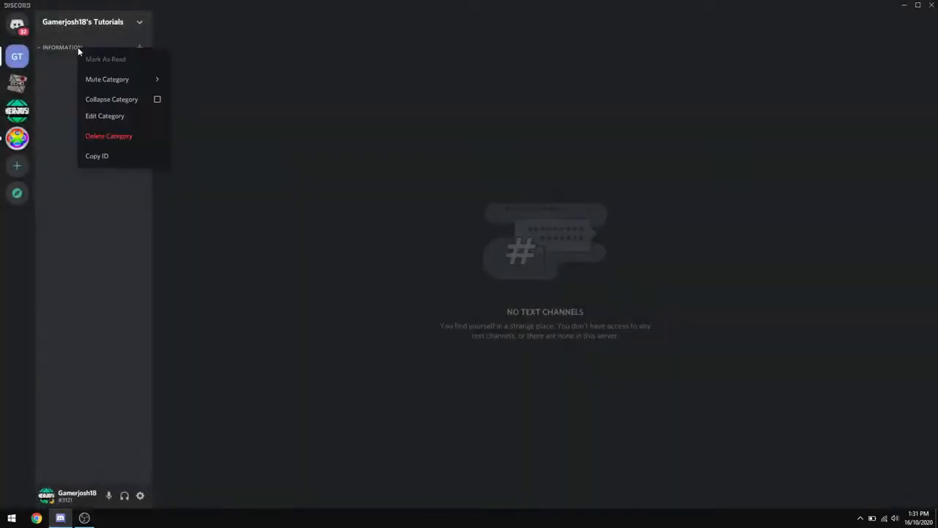
pyautogui.click(101, 115)
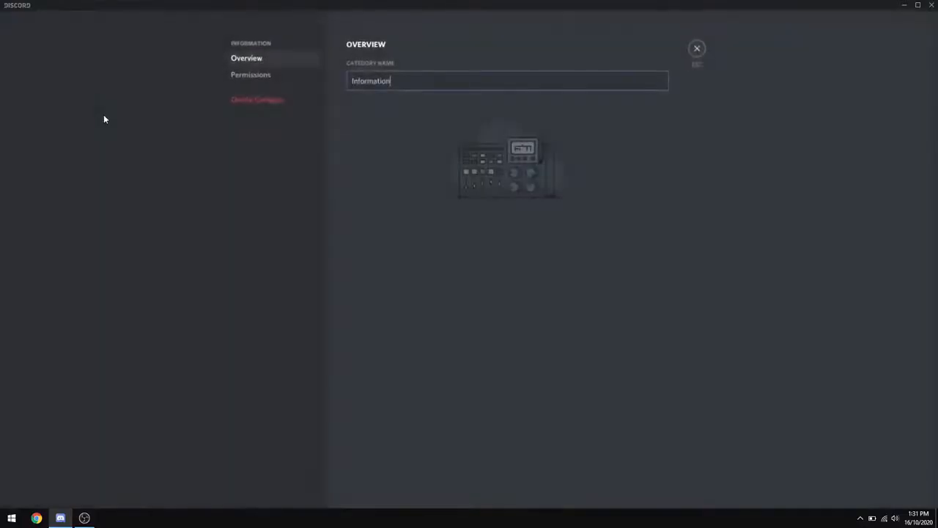
pyautogui.click(248, 76)
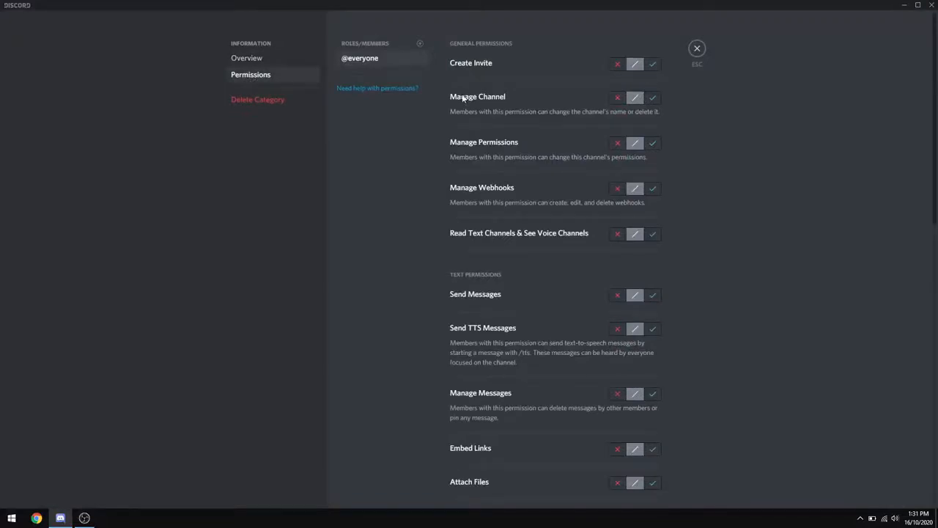
pyautogui.scroll(-1, 641, 175)
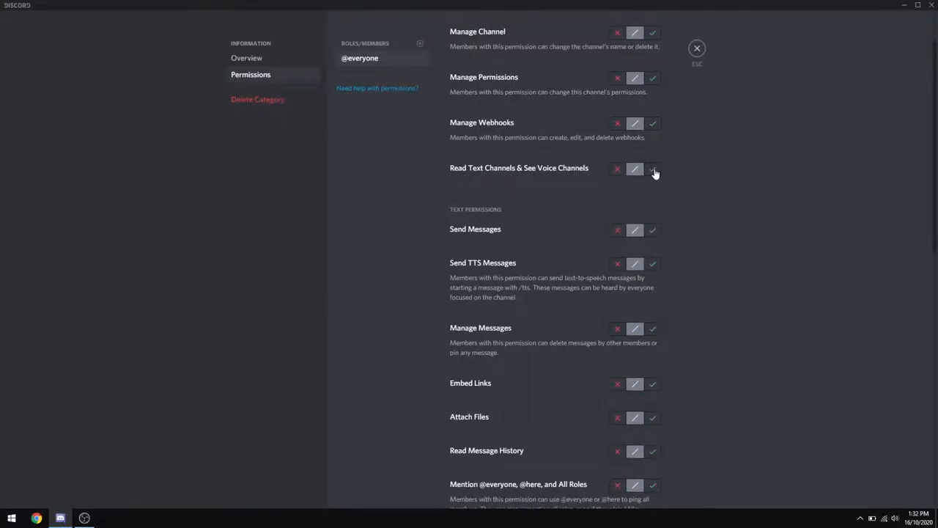
pyautogui.click(654, 170)
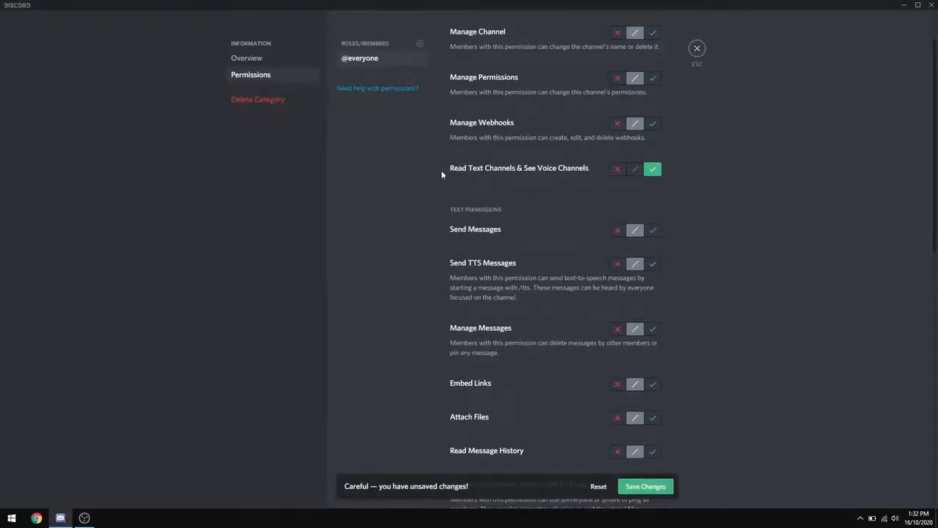
pyautogui.click(618, 236)
pyautogui.scroll(-5, 620, 240)
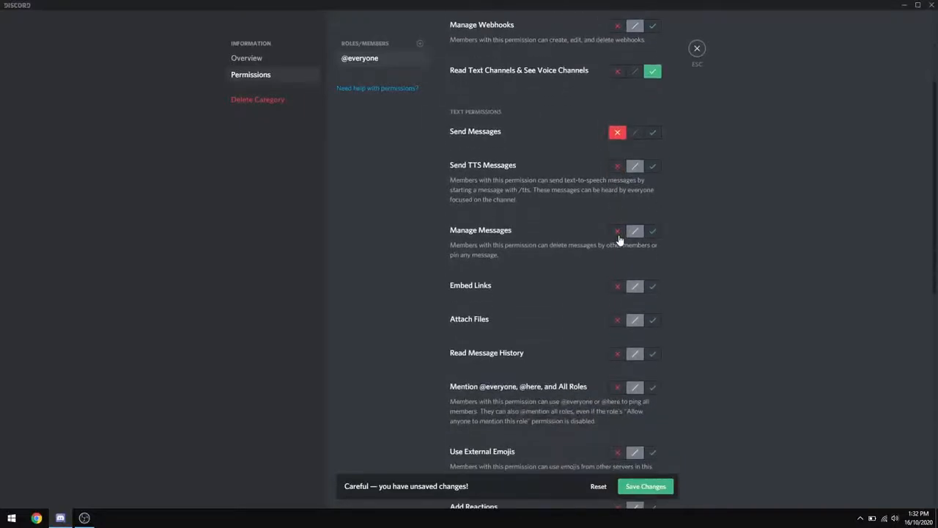
pyautogui.click(653, 288)
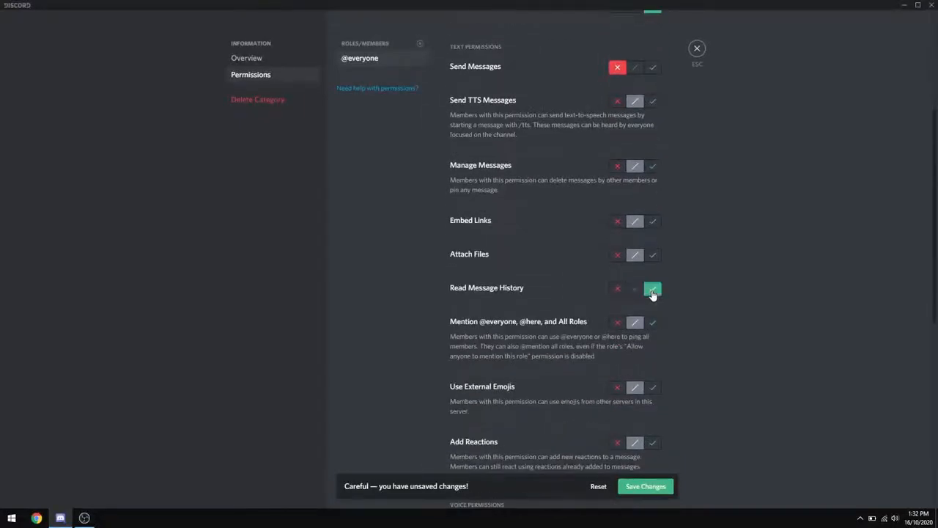
# Look at the roles and members available to add to the Information category's permissions, without adding any
pyautogui.scroll(2, 650, 292)
pyautogui.scroll(1, 649, 292)
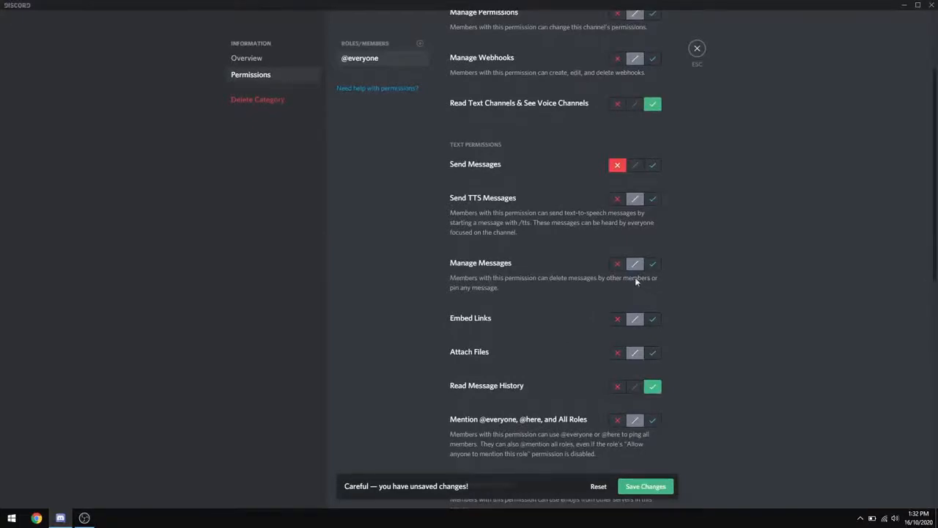
pyautogui.click(420, 44)
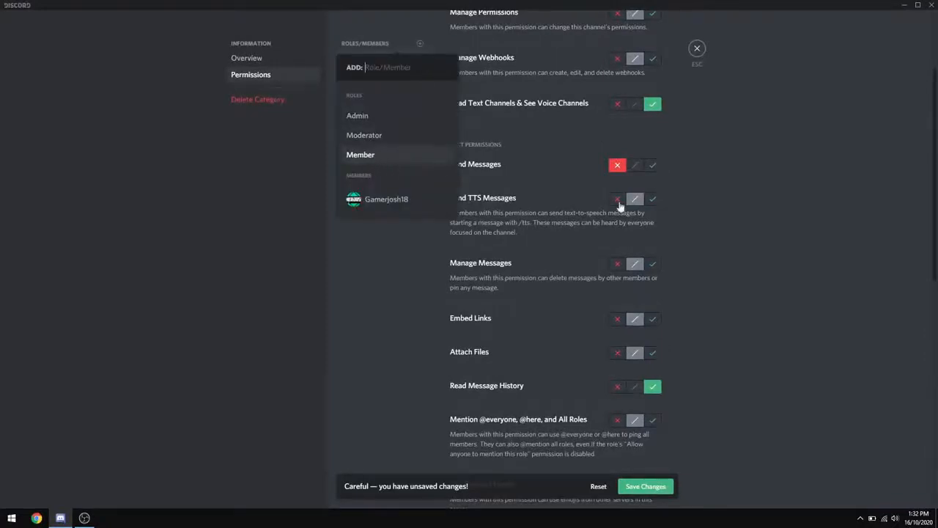
pyautogui.click(374, 288)
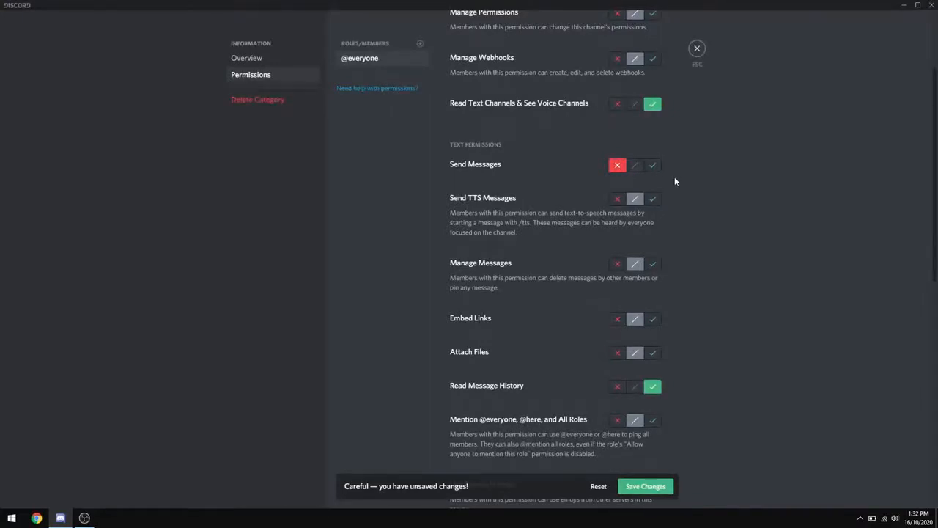
pyautogui.scroll(3, 664, 287)
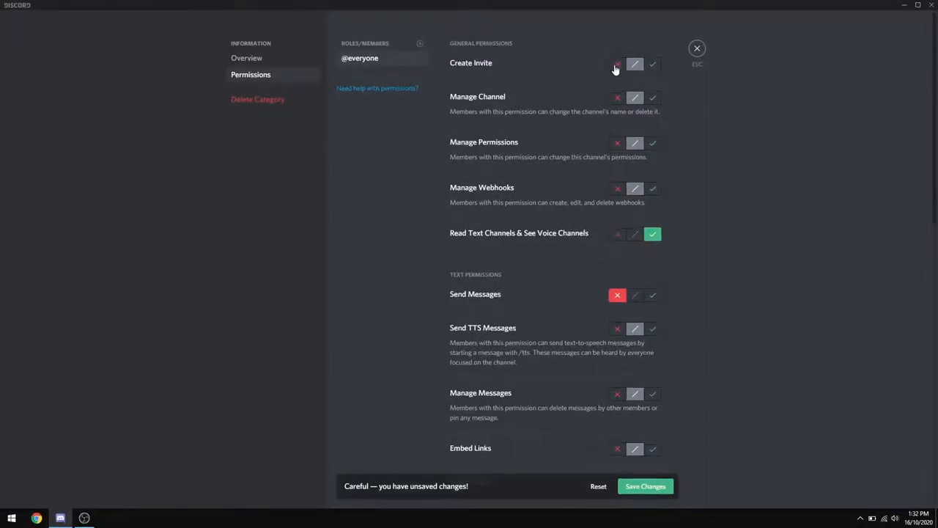
pyautogui.click(616, 66)
pyautogui.scroll(-6, 615, 74)
pyautogui.scroll(-4, 622, 428)
pyautogui.click(617, 401)
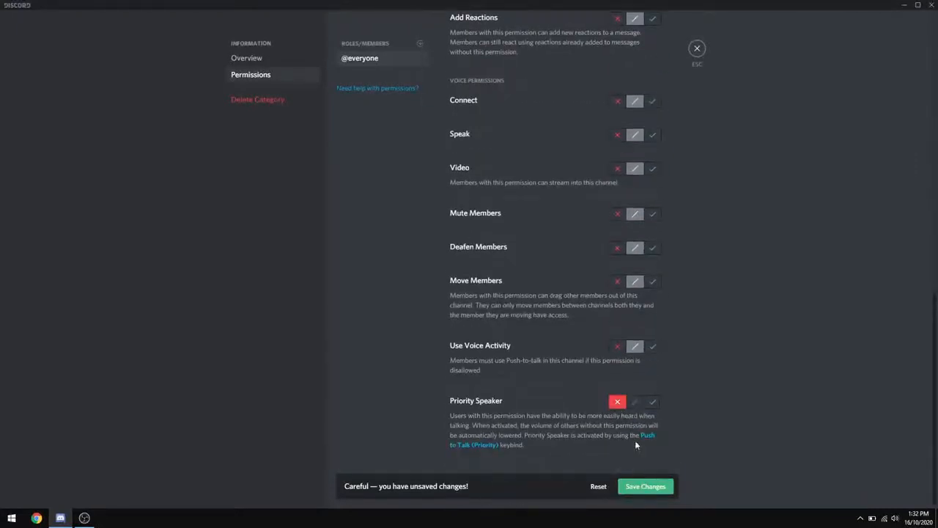
pyautogui.click(636, 490)
pyautogui.scroll(4, 616, 319)
pyautogui.scroll(3, 610, 173)
pyautogui.scroll(1, 608, 173)
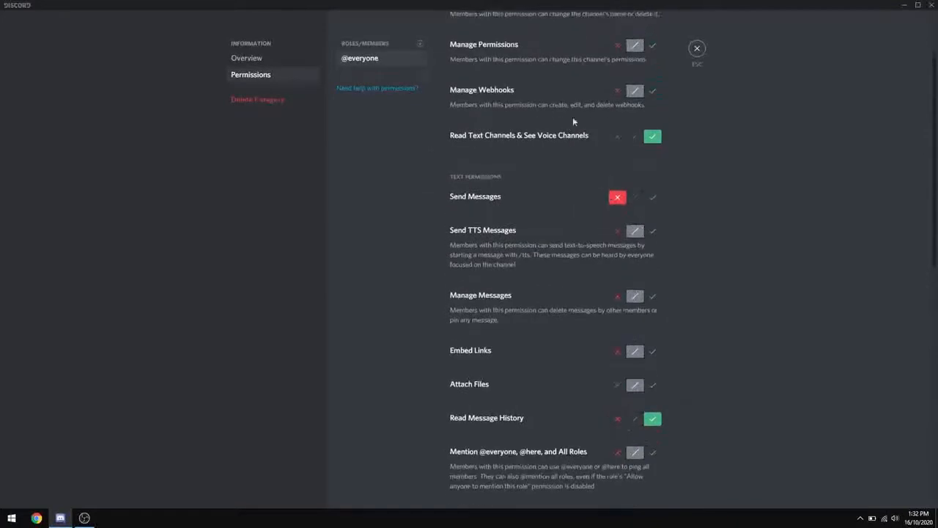
pyautogui.scroll(2, 549, 191)
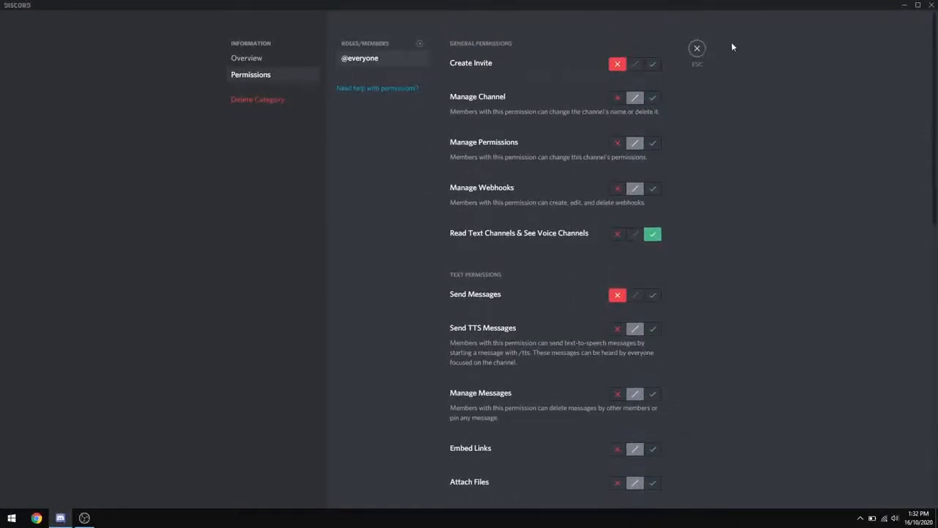
pyautogui.scroll(-2, 710, 198)
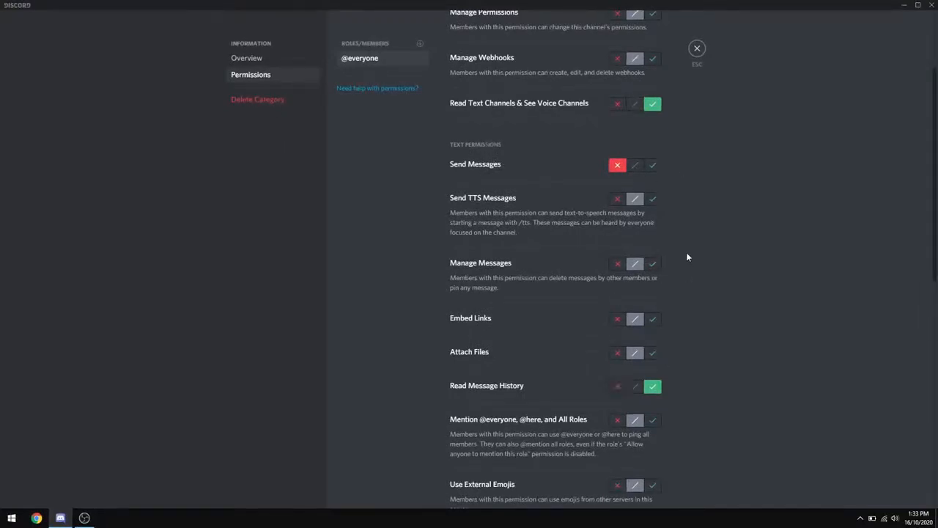
pyautogui.scroll(2, 688, 256)
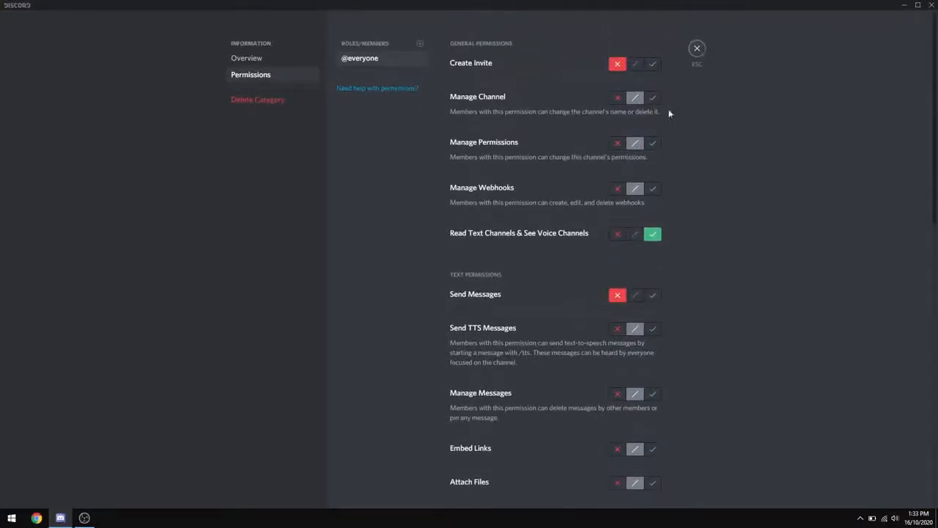
pyautogui.scroll(-1, 721, 319)
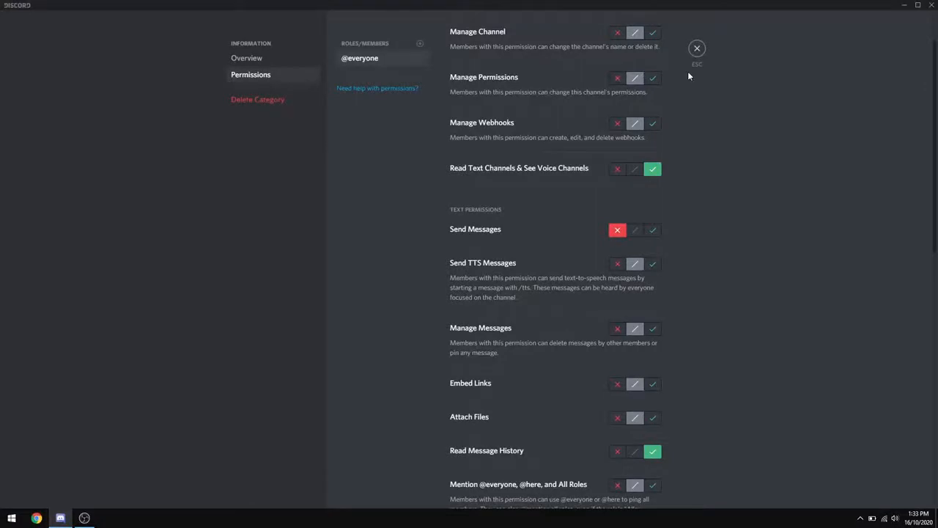
pyautogui.scroll(-1, 557, 402)
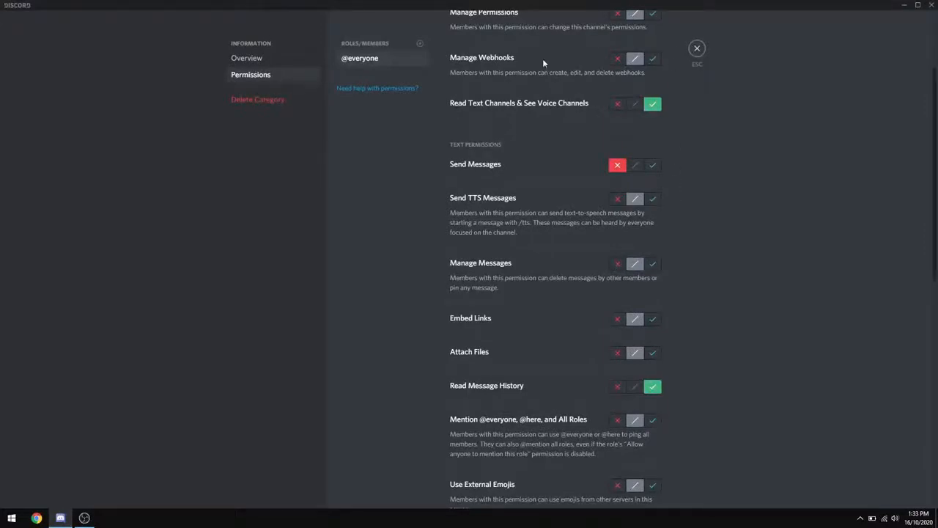
pyautogui.click(701, 50)
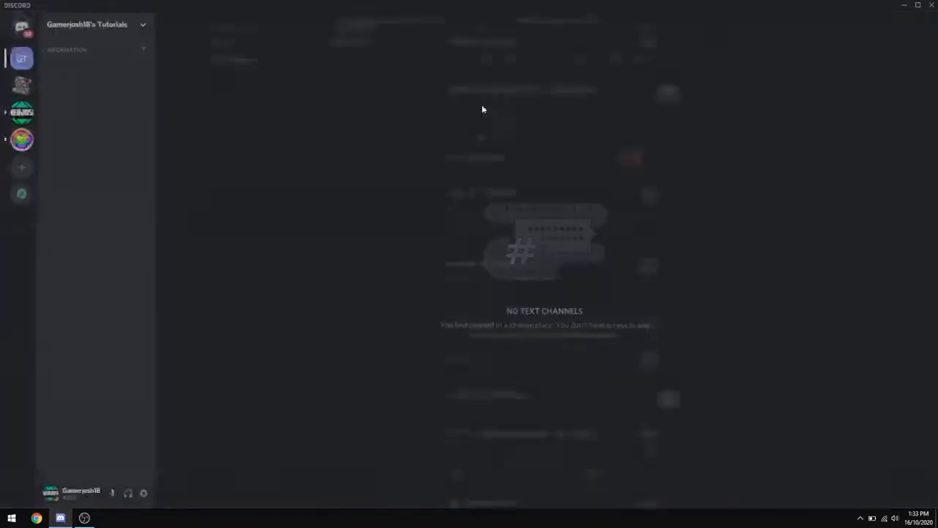
# Create a text channel named welcome in the Information category
pyautogui.click(141, 48)
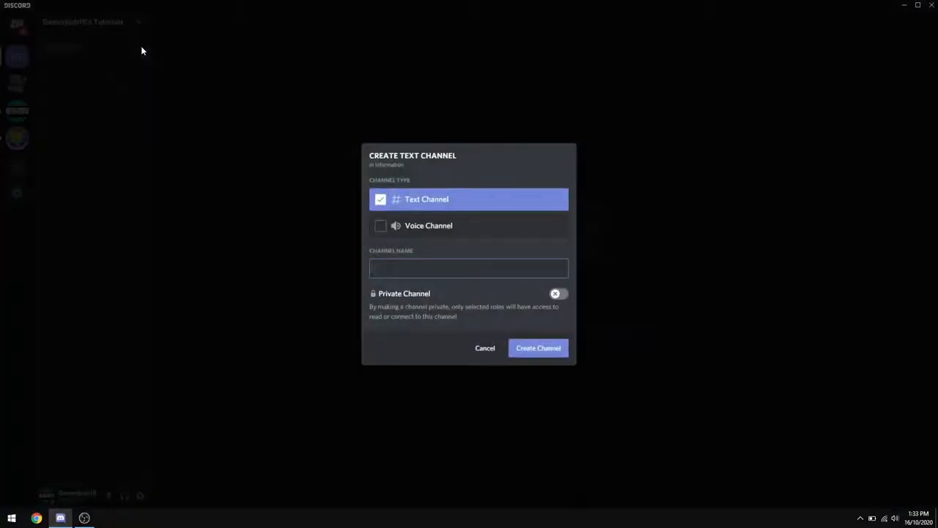
pyautogui.click(484, 347)
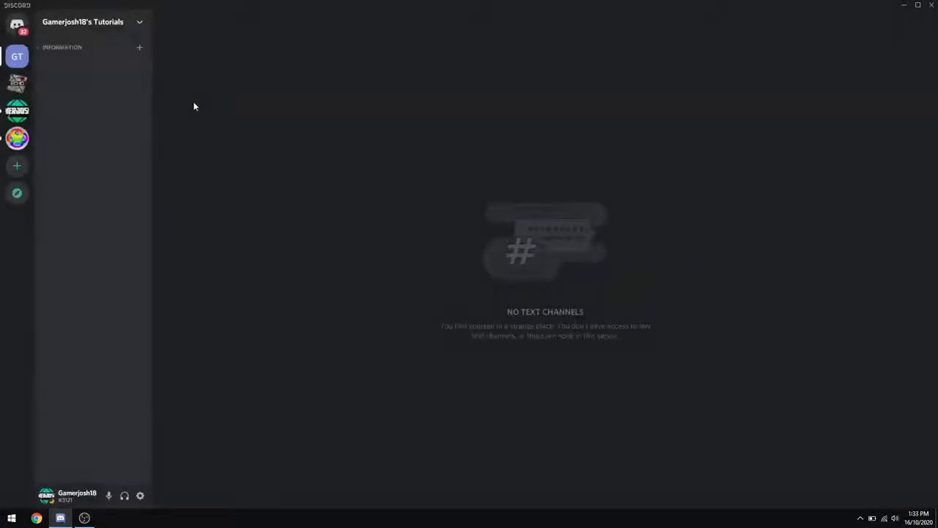
pyautogui.click(140, 50)
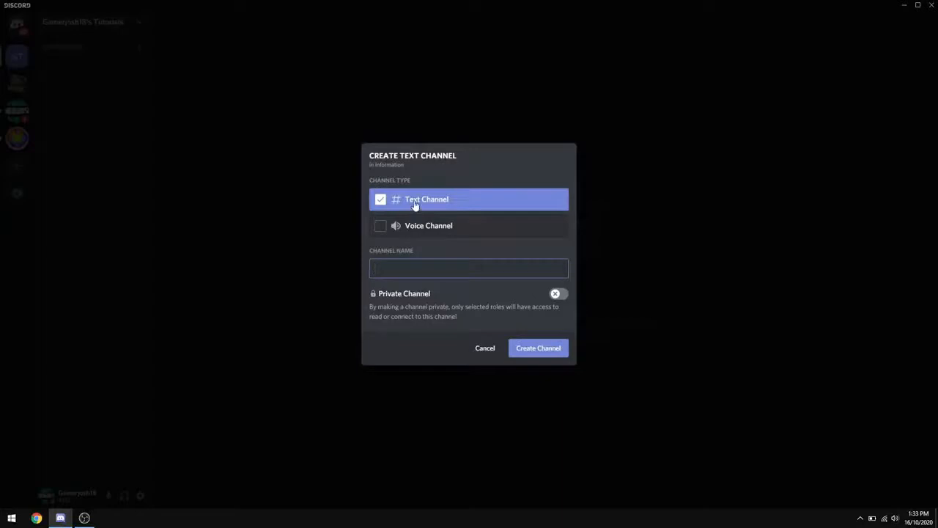
pyautogui.write('welcome')
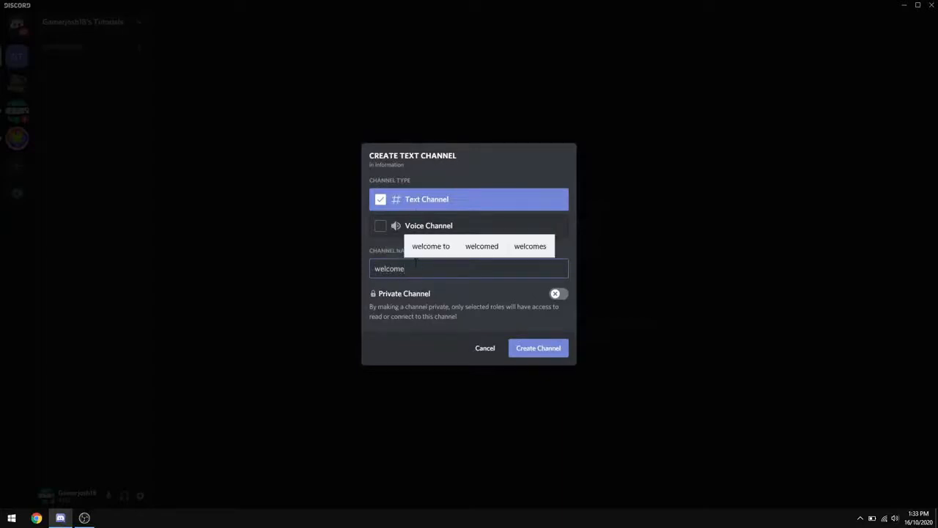
pyautogui.click(557, 347)
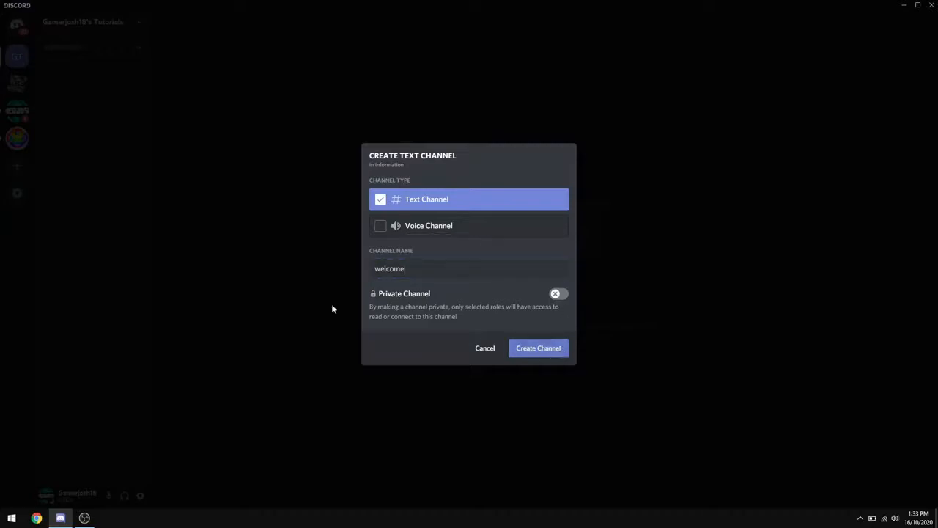
# Create a text channel named rules in the Information category and place it above welcome
pyautogui.click(141, 50)
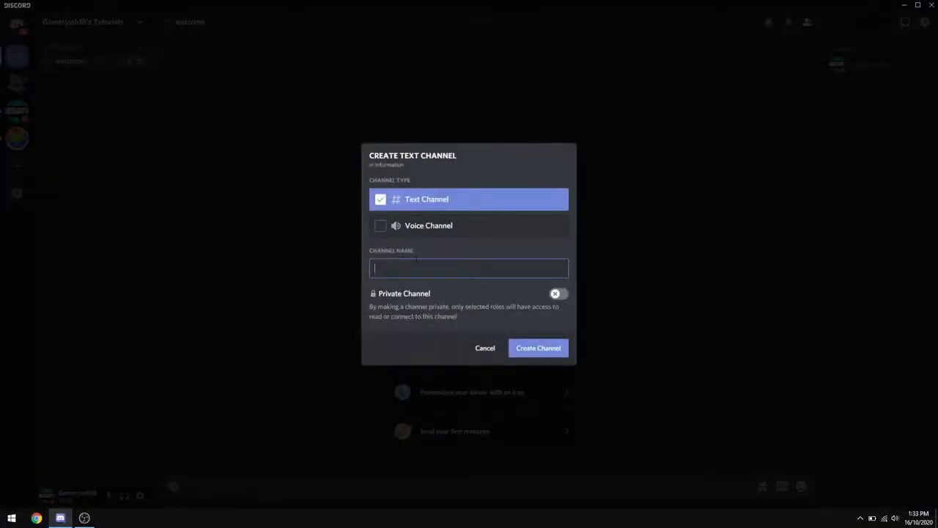
pyautogui.write('rules')
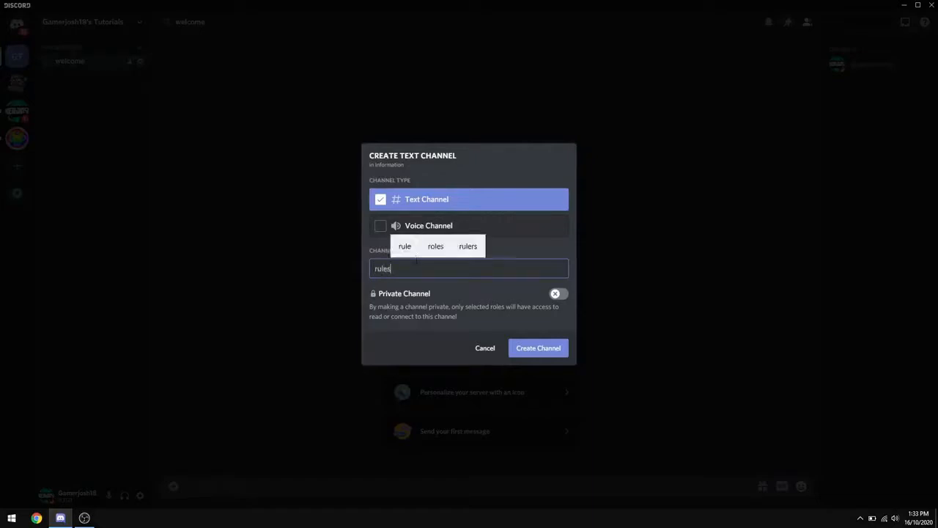
pyautogui.click(519, 353)
pyautogui.moveTo(79, 82); pyautogui.dragTo(84, 73)
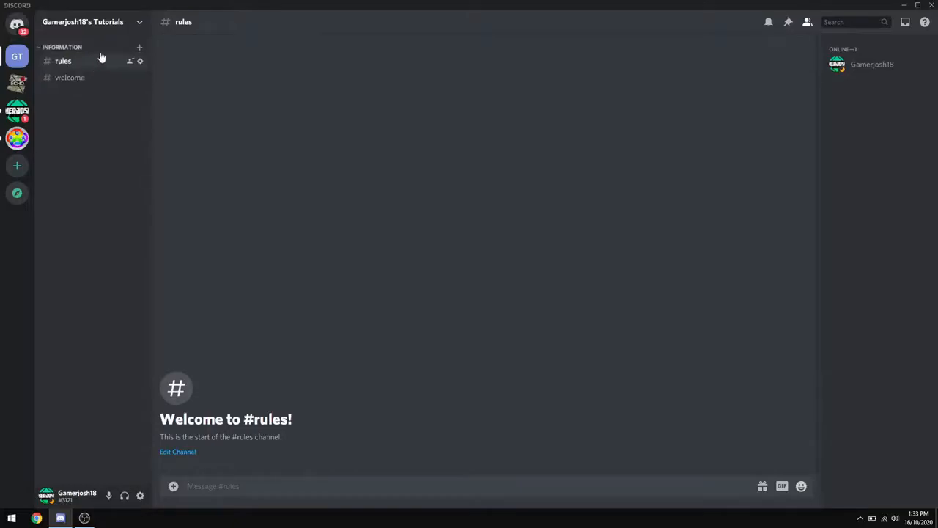
# Create a text channel named announcement in the Information category
pyautogui.click(139, 46)
pyautogui.write('announceme')
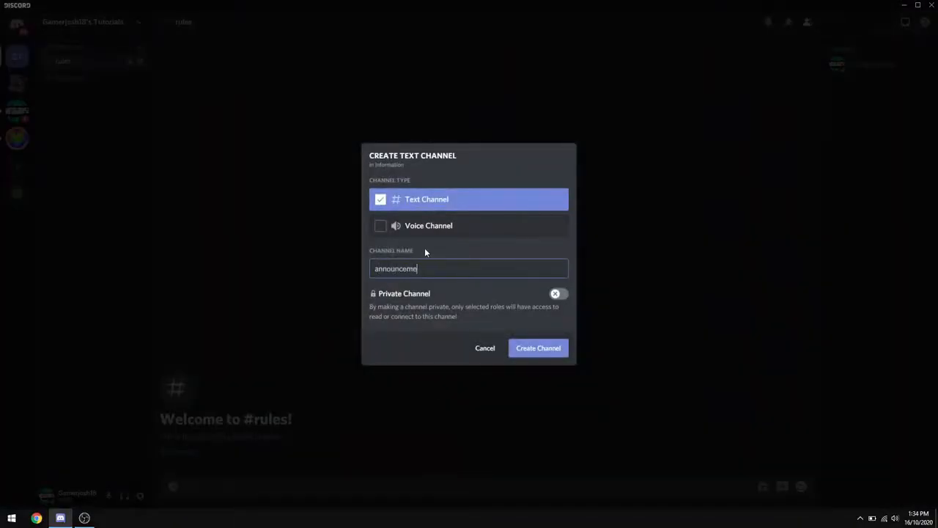
pyautogui.write('nt')
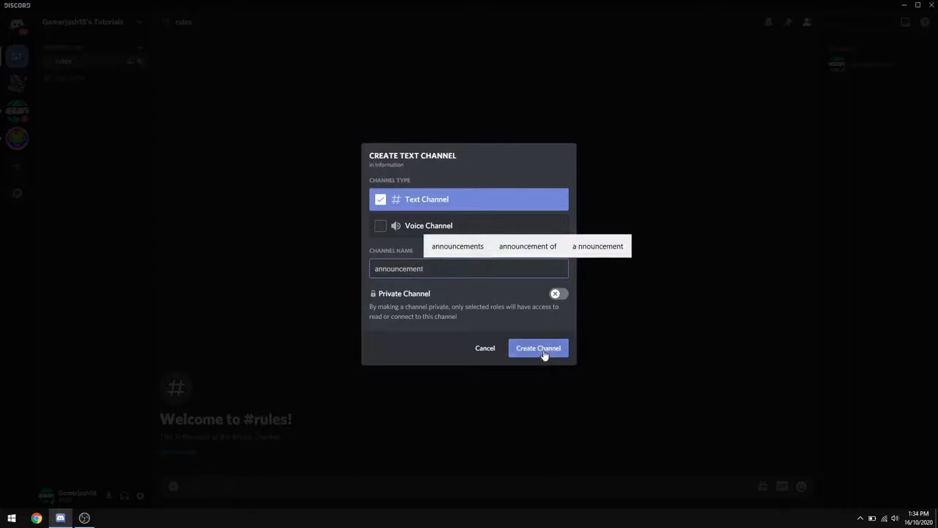
pyautogui.click(543, 351)
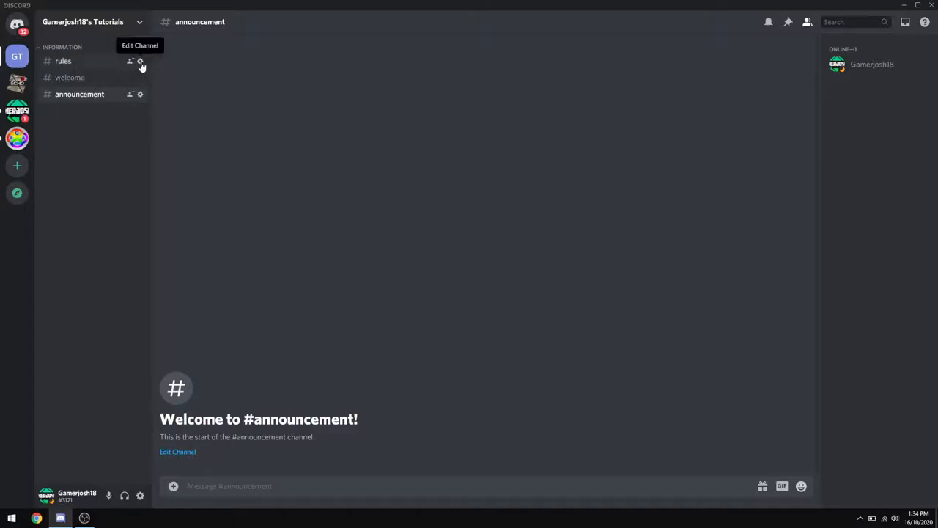
# Add the Moderator role to the announcement channel's permissions
pyautogui.click(140, 93)
pyautogui.click(271, 77)
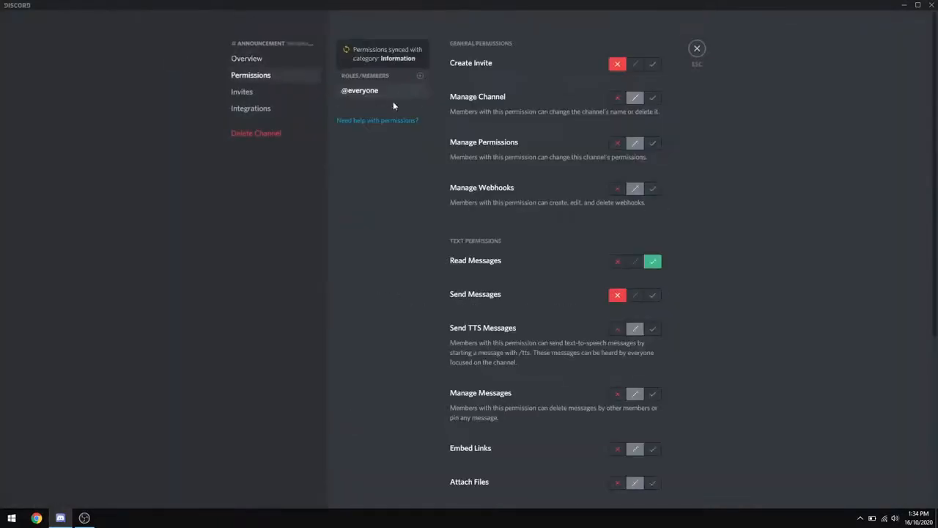
pyautogui.click(420, 76)
pyautogui.click(375, 171)
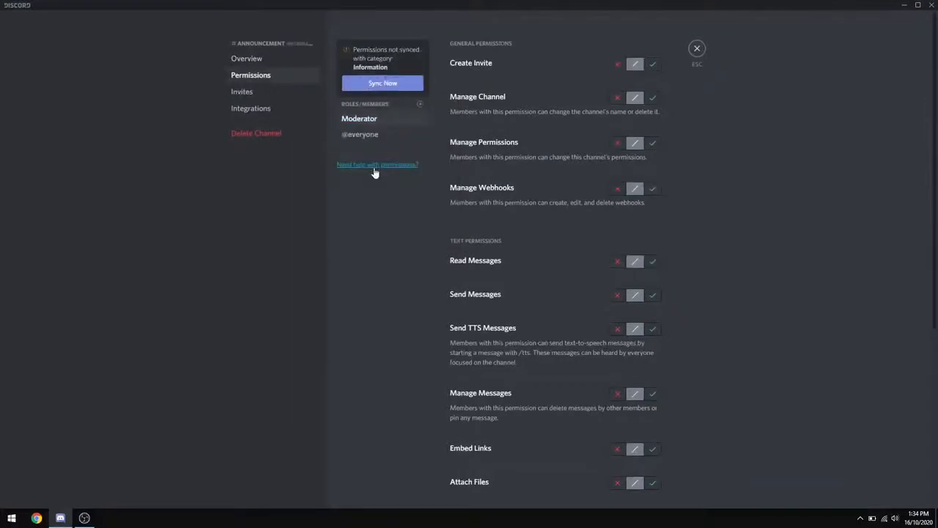
pyautogui.click(420, 105)
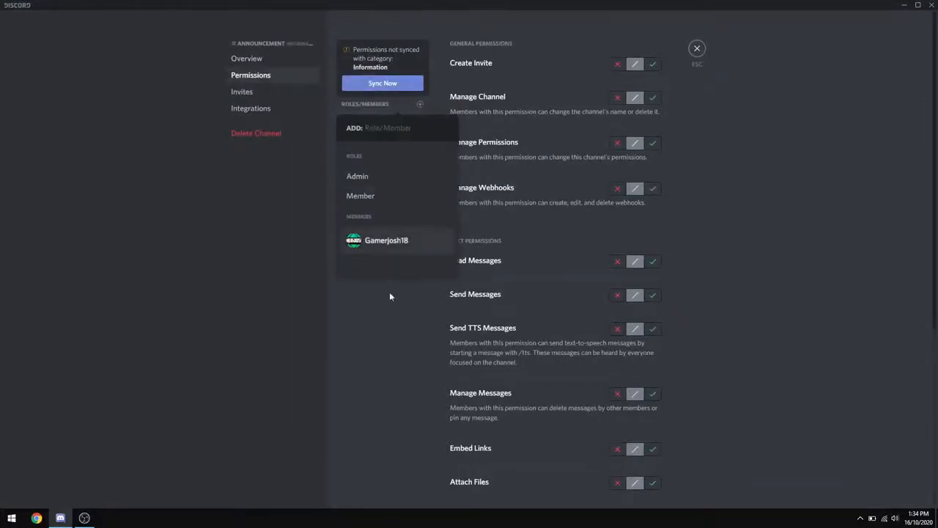
pyautogui.click(385, 338)
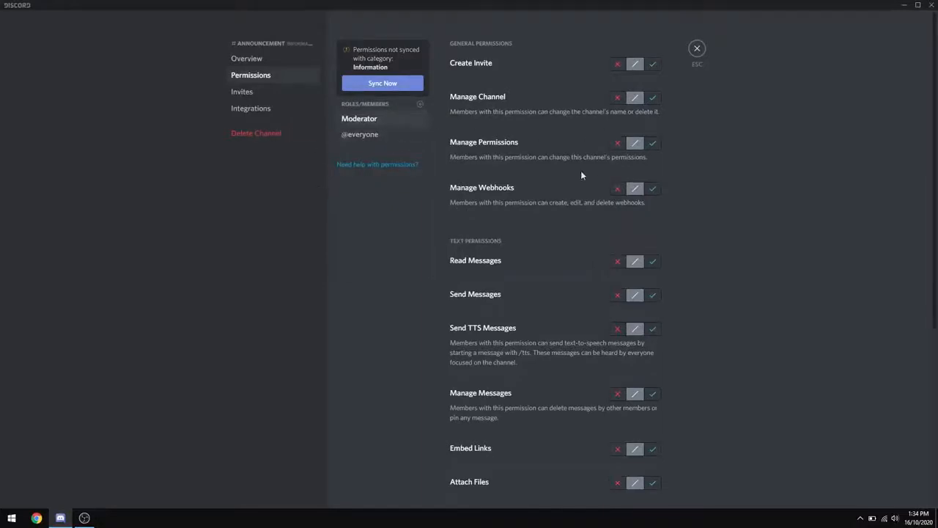
pyautogui.click(394, 137)
pyautogui.click(617, 294)
pyautogui.scroll(-4, 628, 235)
pyautogui.scroll(3, 519, 167)
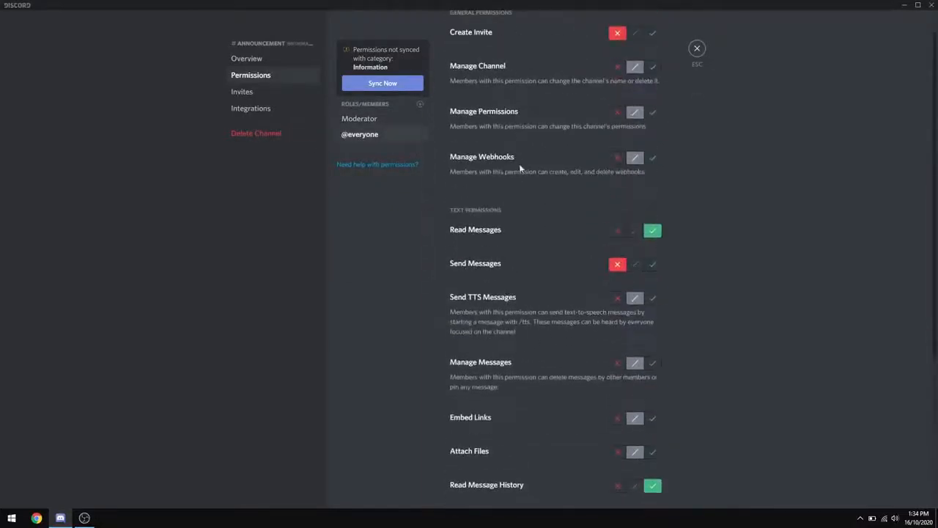
pyautogui.scroll(-3, 554, 220)
pyautogui.scroll(3, 624, 249)
pyautogui.scroll(-2, 644, 282)
pyautogui.scroll(2, 645, 198)
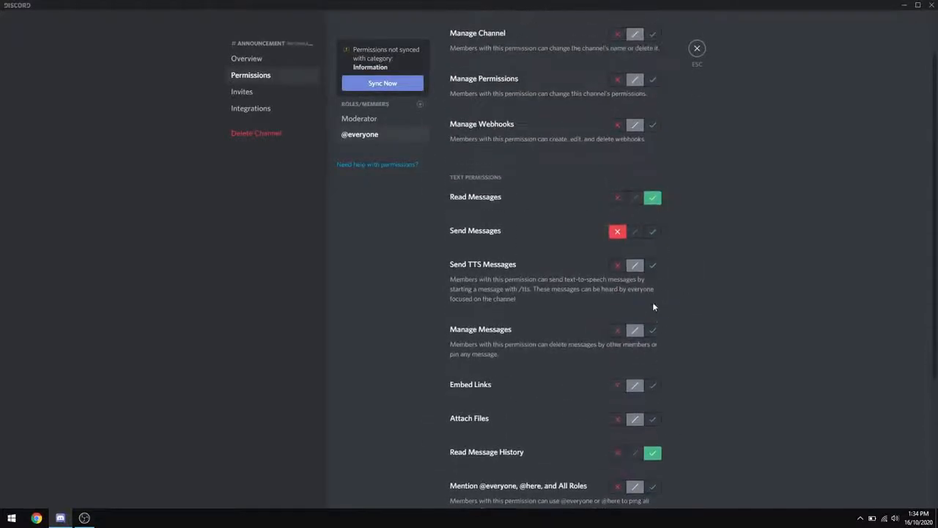
pyautogui.scroll(-3, 653, 256)
pyautogui.scroll(4, 557, 205)
# Allow Read Messages, Send Messages and Read Message History for Moderator in the announcement channel and save the changes
pyautogui.click(404, 121)
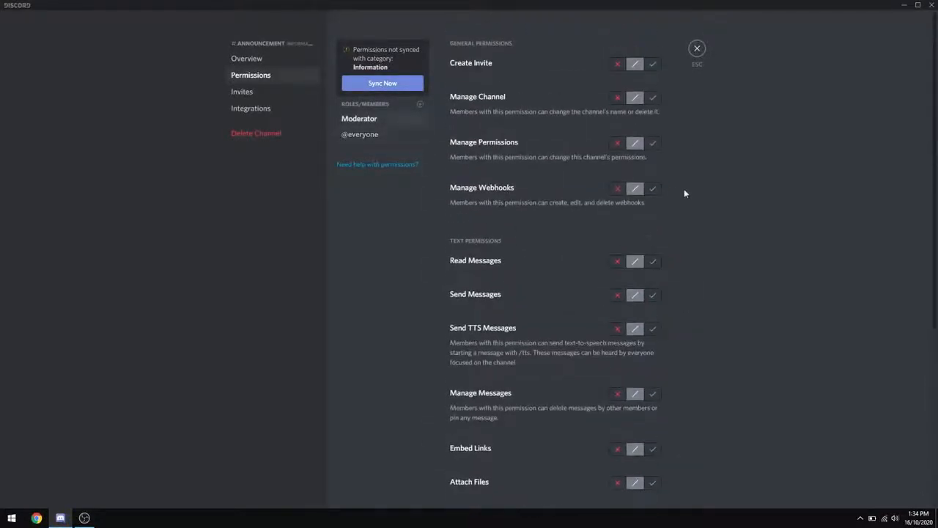
pyautogui.scroll(-2, 678, 184)
pyautogui.click(653, 131)
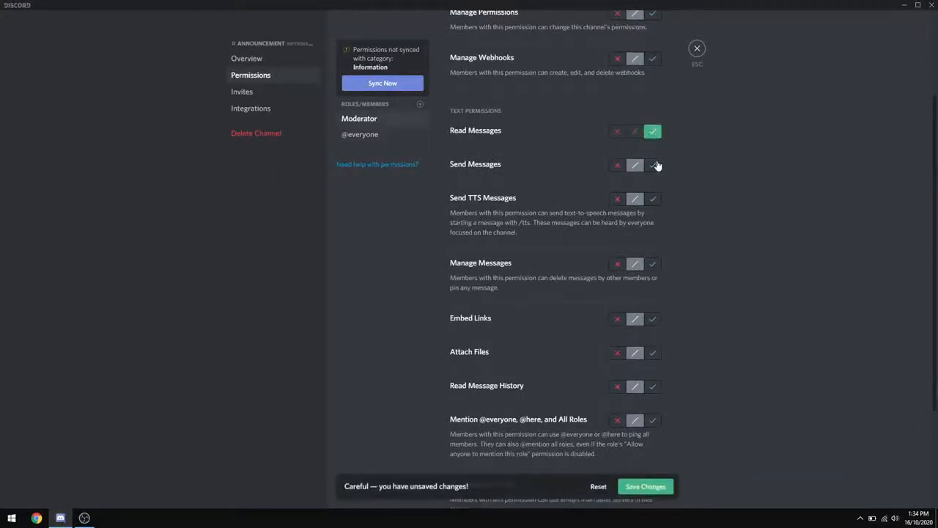
pyautogui.click(654, 165)
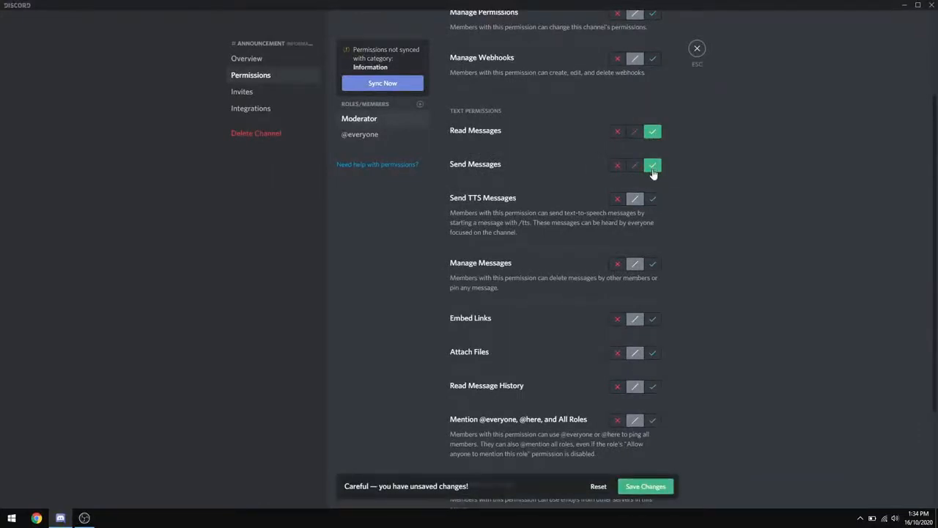
pyautogui.scroll(-2, 656, 220)
pyautogui.click(654, 280)
pyautogui.scroll(2, 652, 286)
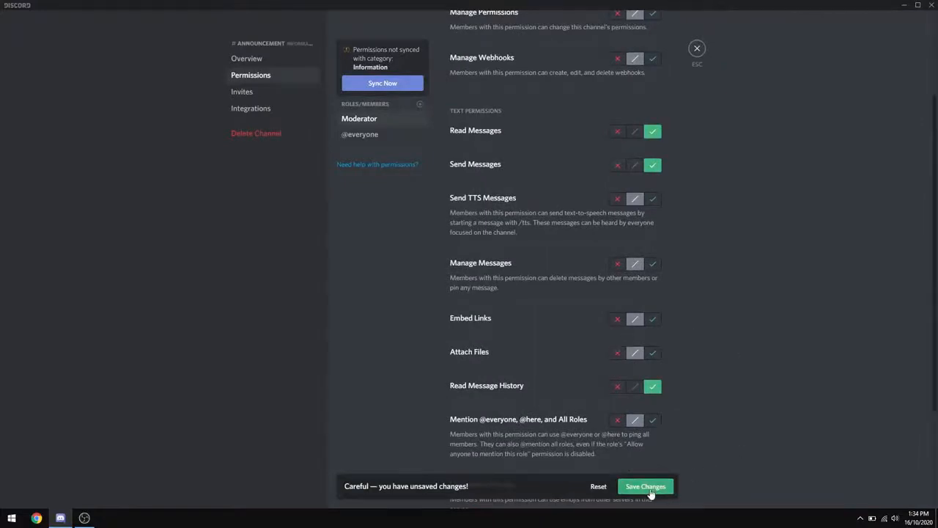
pyautogui.click(649, 489)
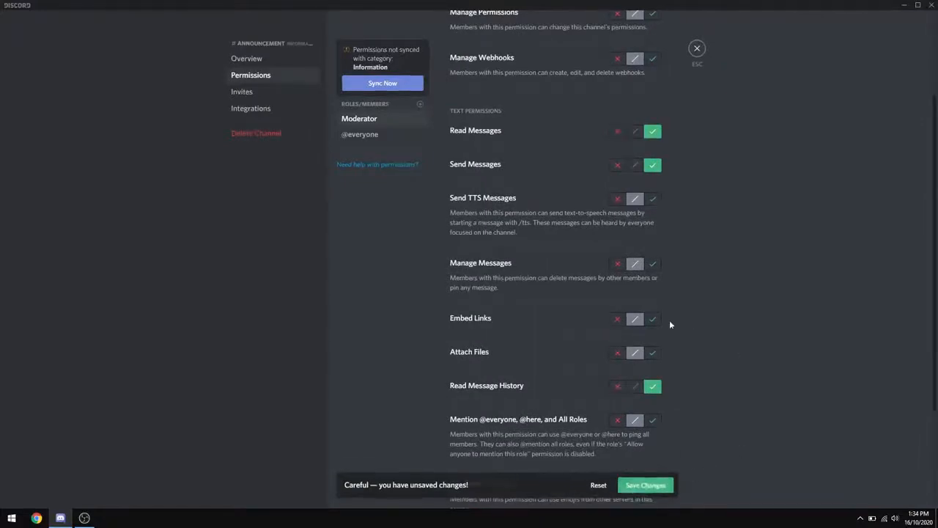
# Check the Moderator permissions of the announcement channel and close the channel settings
pyautogui.scroll(-2, 669, 334)
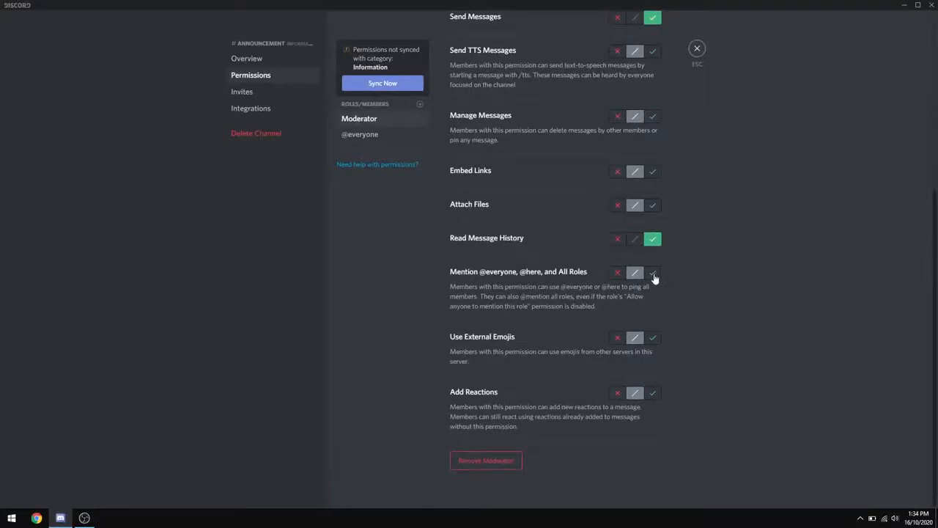
pyautogui.scroll(3, 682, 99)
pyautogui.scroll(-1, 682, 99)
pyautogui.scroll(3, 682, 99)
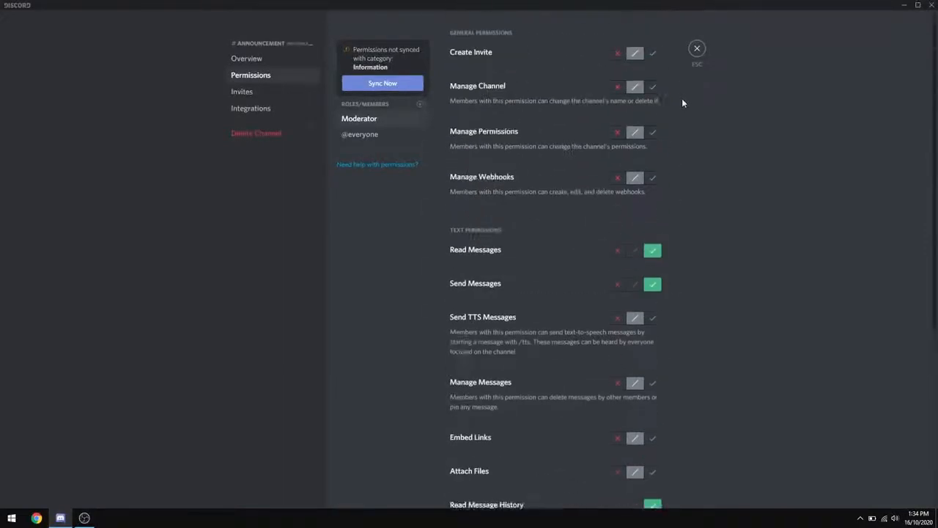
pyautogui.click(701, 50)
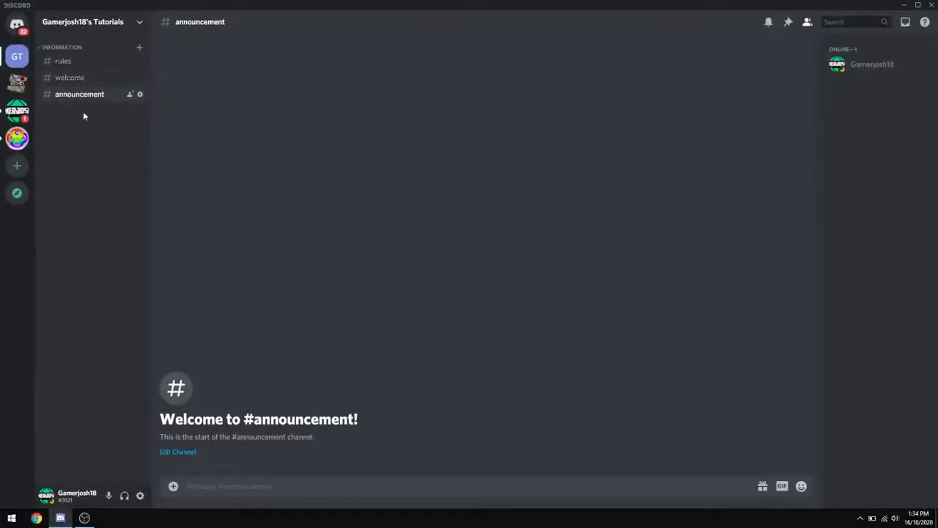
# Create a non-private category named Text below the Information category
pyautogui.rightClick(76, 146)
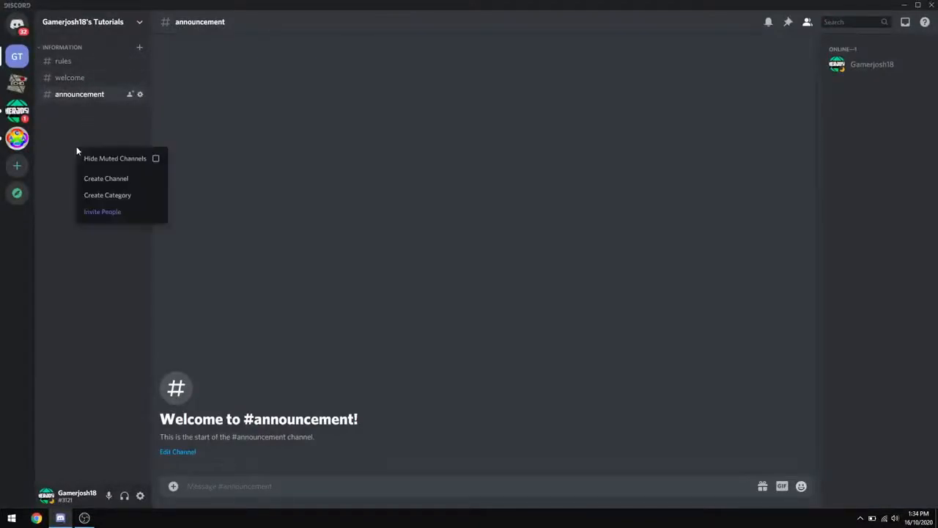
pyautogui.click(103, 195)
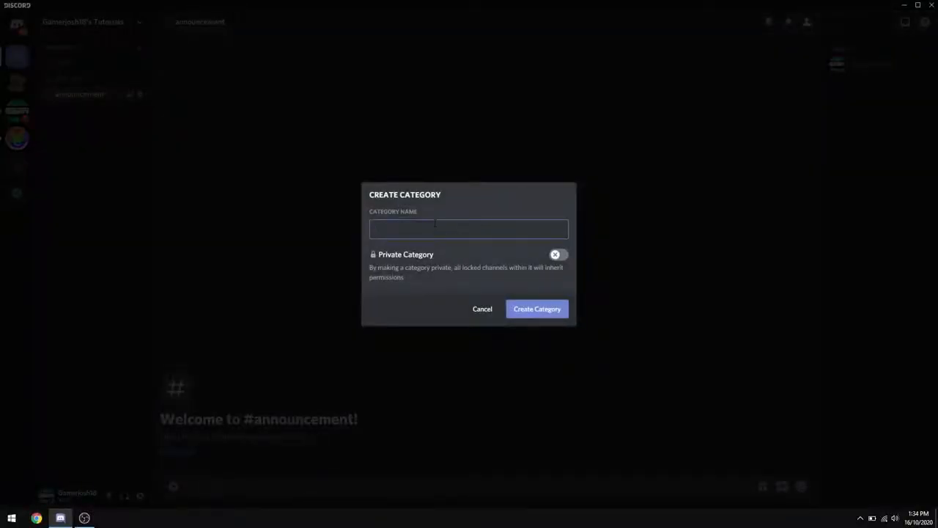
pyautogui.write('TR')
pyautogui.click(561, 313)
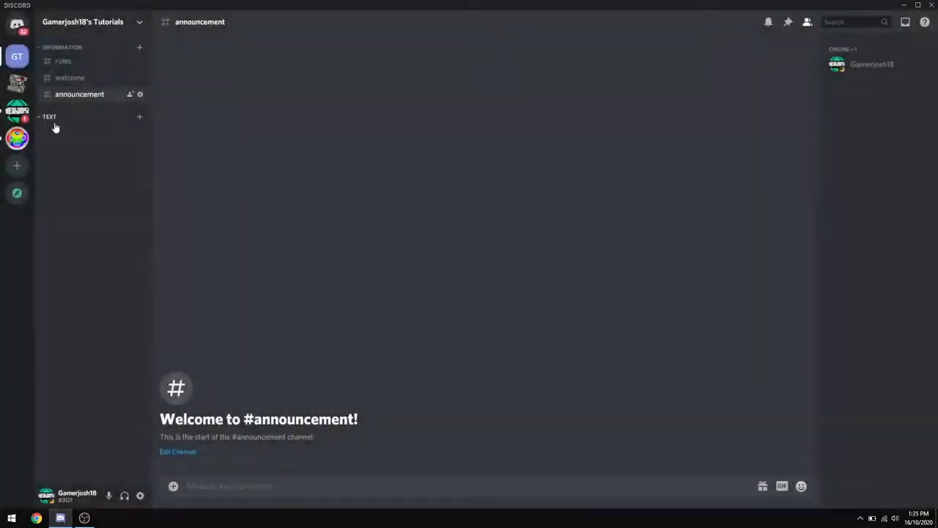
pyautogui.click(142, 118)
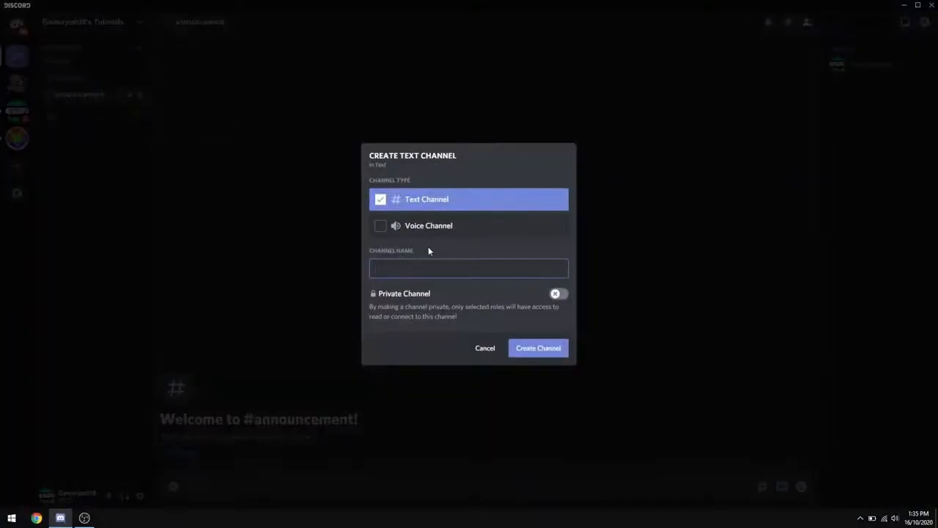
pyautogui.click(484, 349)
pyautogui.rightClick(68, 118)
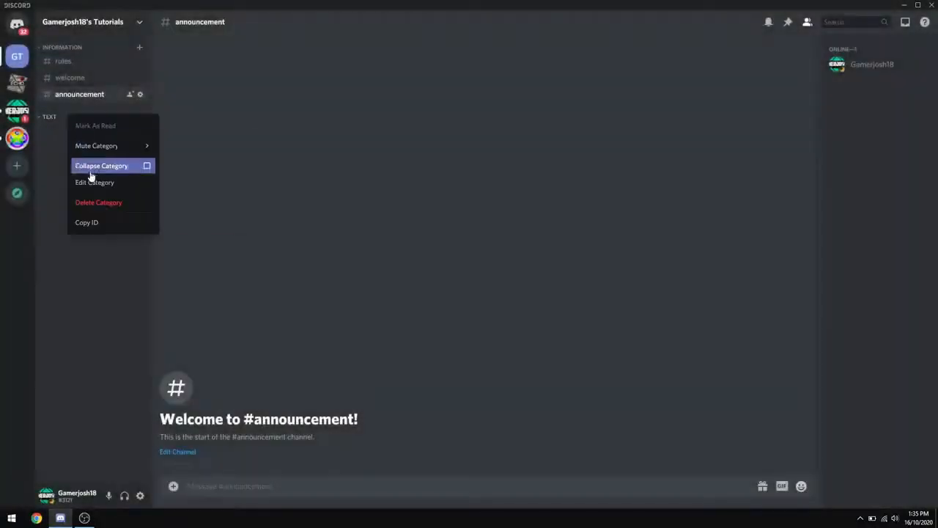
pyautogui.click(93, 183)
pyautogui.click(258, 75)
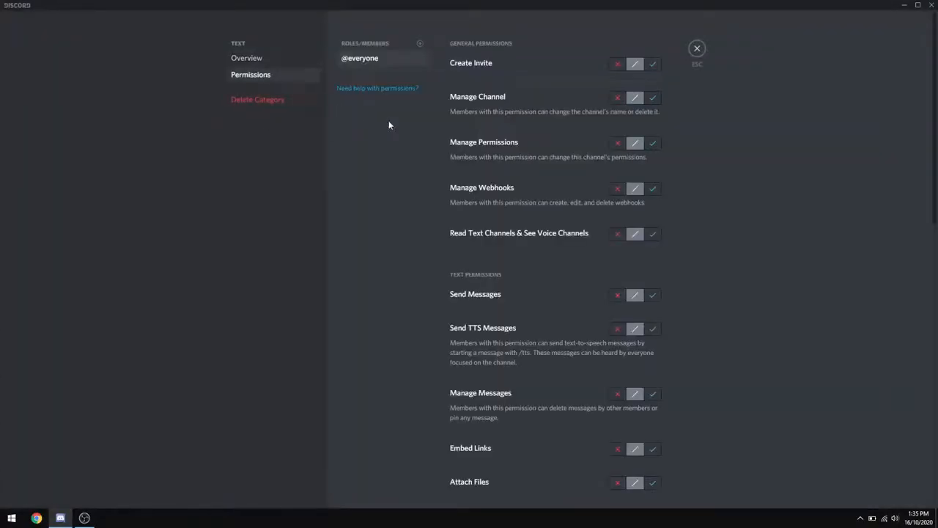
pyautogui.scroll(-3, 593, 233)
pyautogui.click(653, 198)
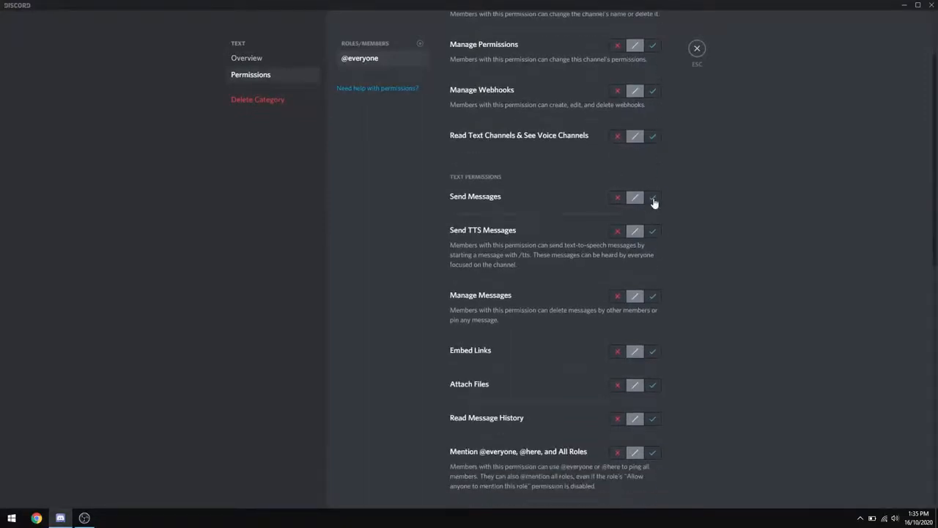
pyautogui.click(652, 137)
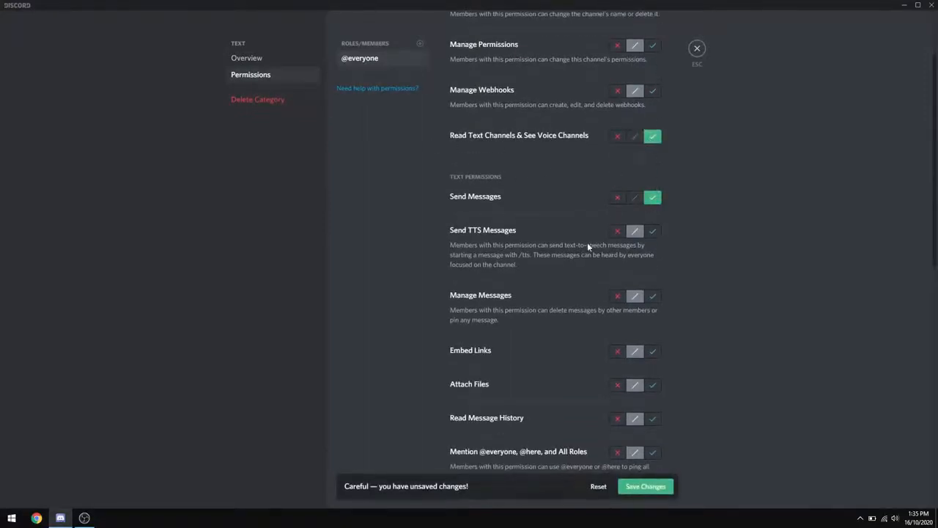
pyautogui.scroll(-4, 588, 246)
pyautogui.click(654, 290)
pyautogui.scroll(1, 649, 296)
pyautogui.scroll(1, 649, 295)
pyautogui.scroll(-5, 650, 296)
pyautogui.click(656, 493)
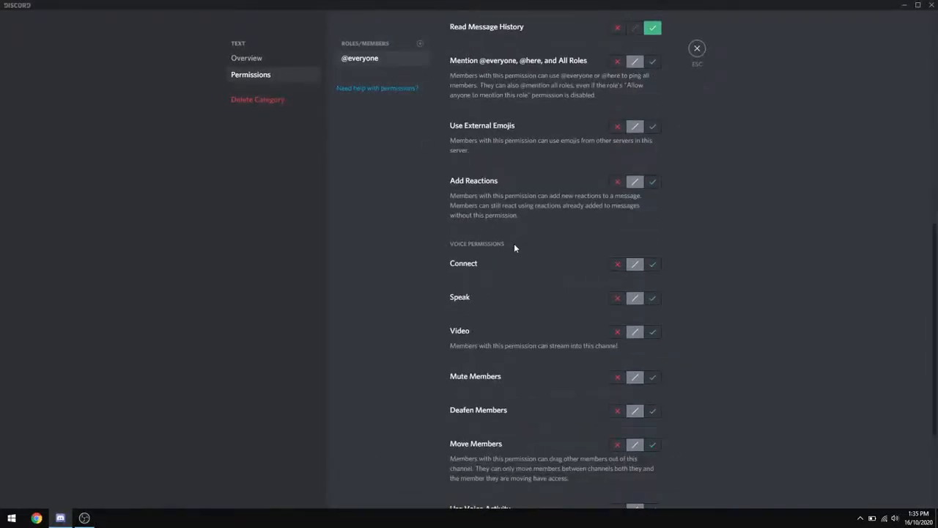
pyautogui.scroll(-3, 511, 265)
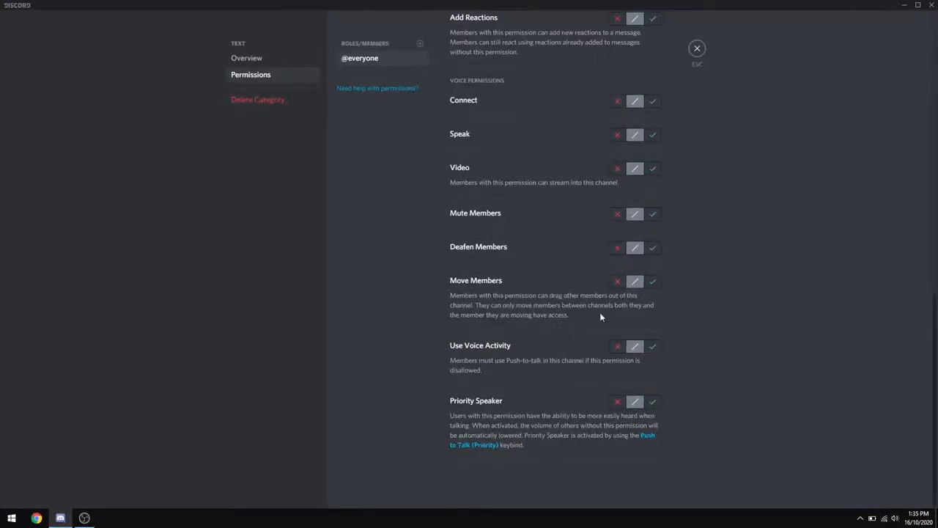
pyautogui.click(696, 49)
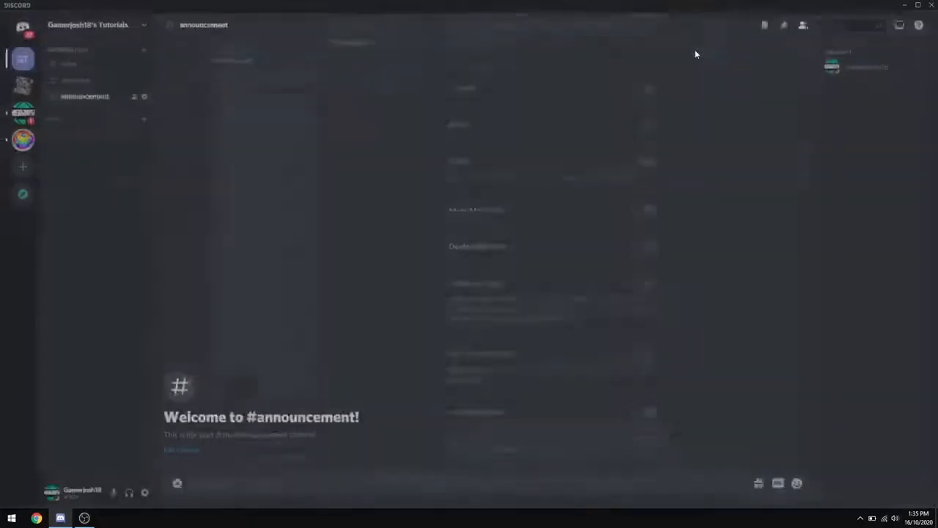
# Create a non-private text channel named general in the Text category
pyautogui.click(139, 117)
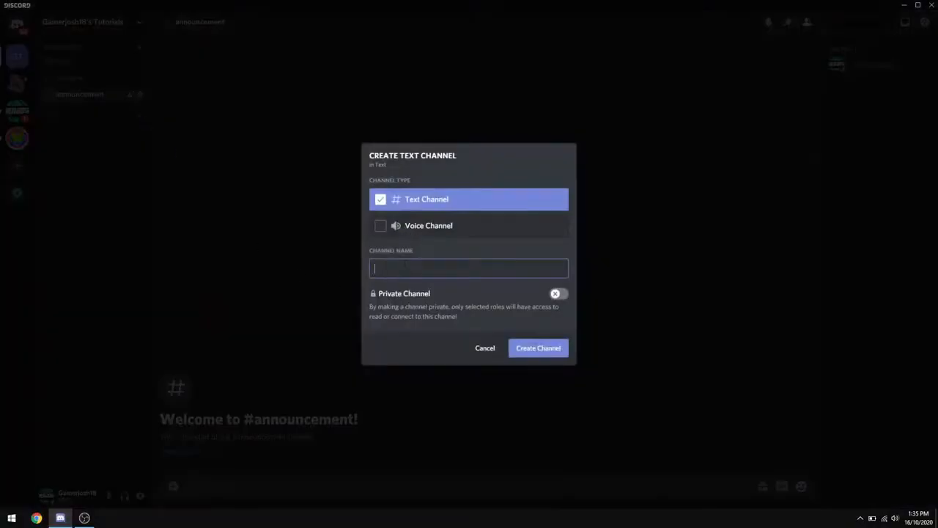
pyautogui.write('general')
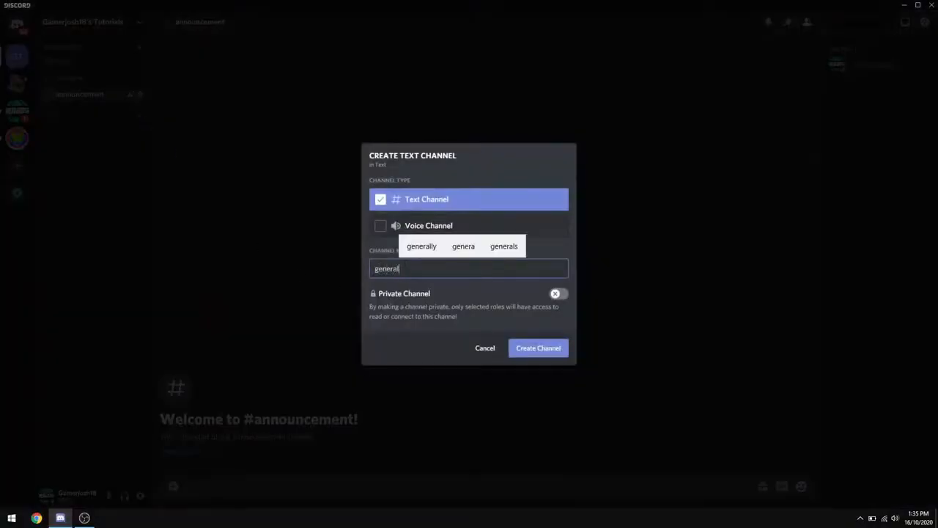
pyautogui.click(559, 352)
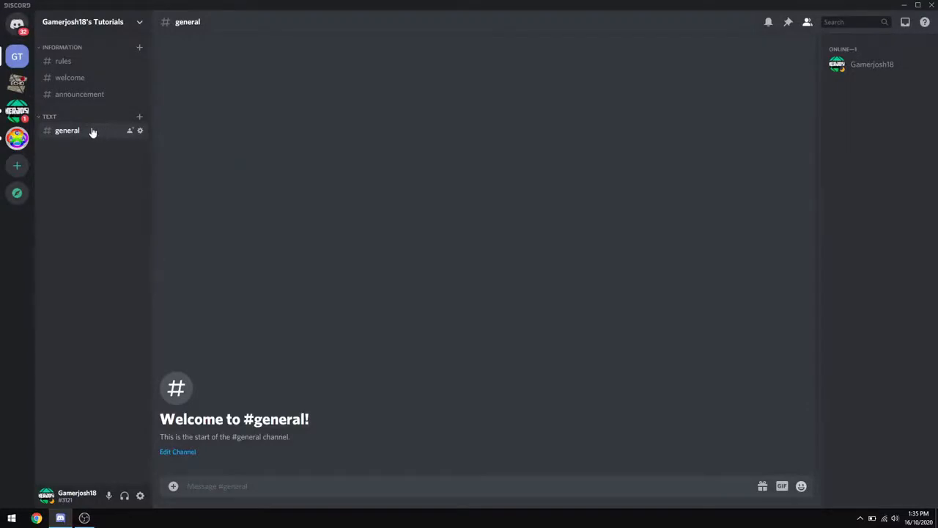
# Clone the general text channel as a new channel named images
pyautogui.rightClick(94, 132)
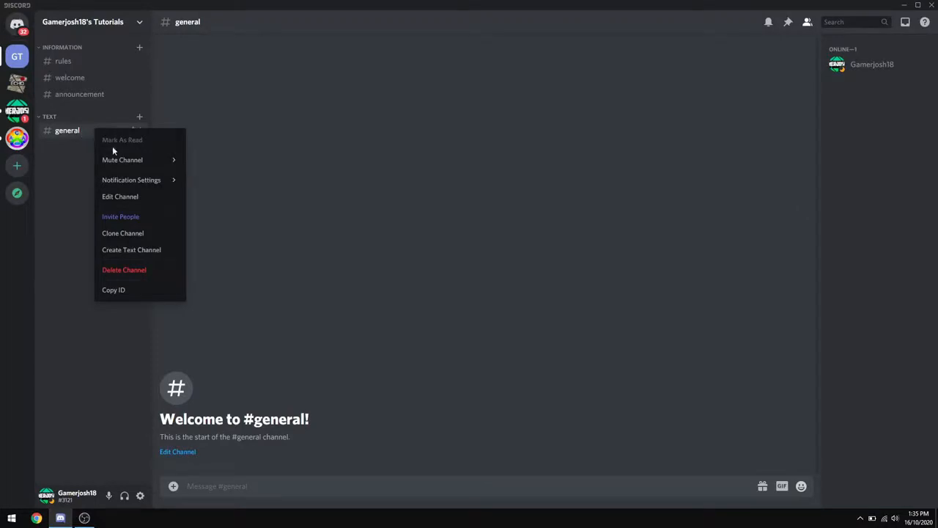
pyautogui.click(124, 234)
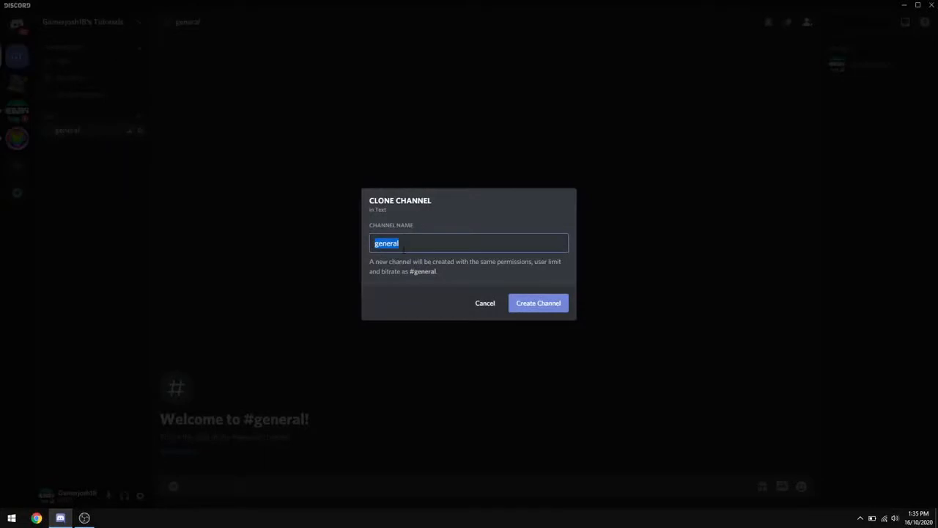
pyautogui.press('BackSpace')
pyautogui.write('images')
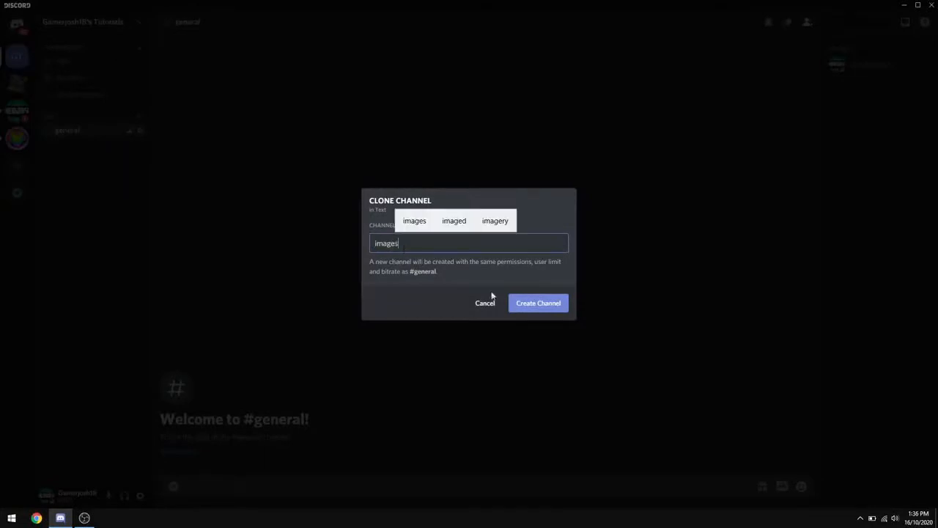
pyautogui.click(536, 307)
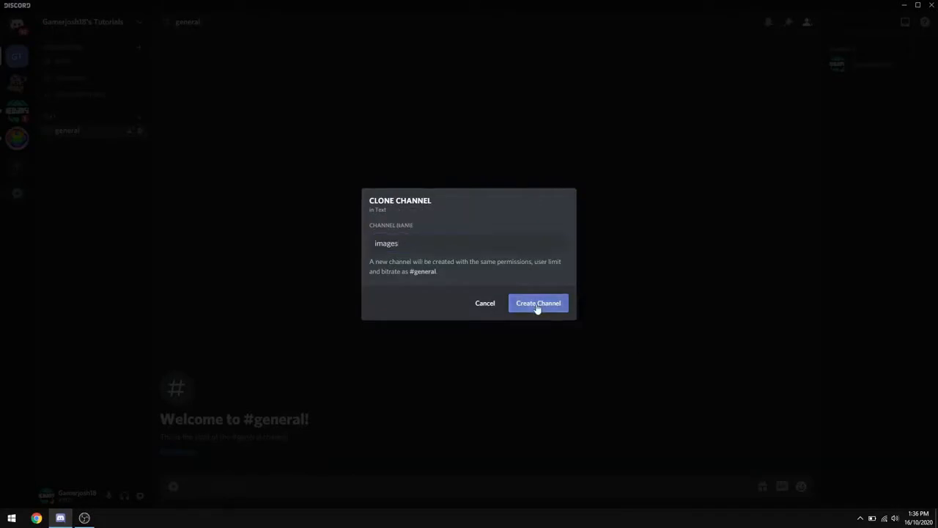
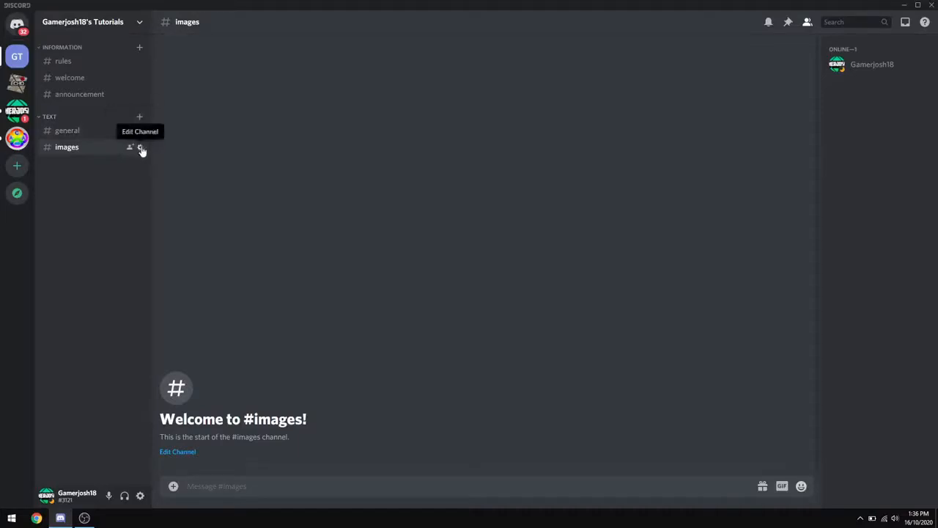
pyautogui.click(141, 149)
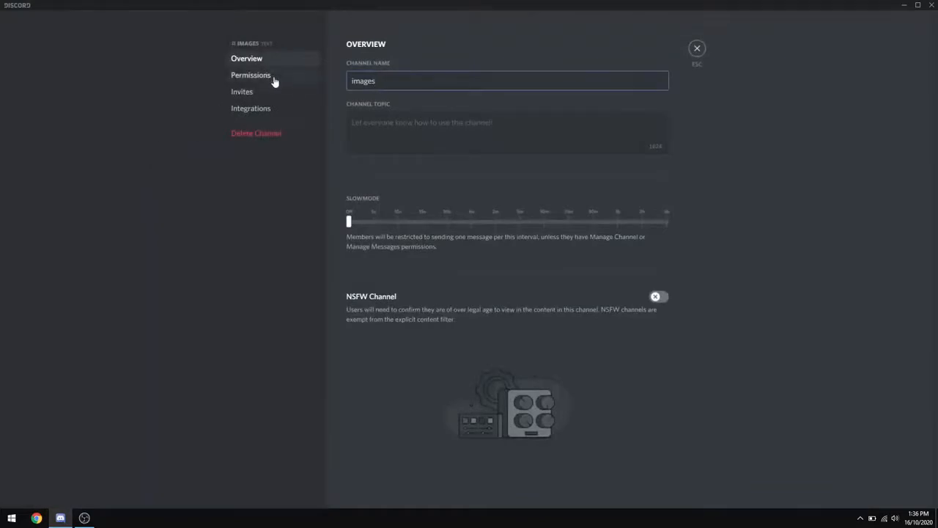
pyautogui.click(251, 76)
pyautogui.scroll(-3, 592, 196)
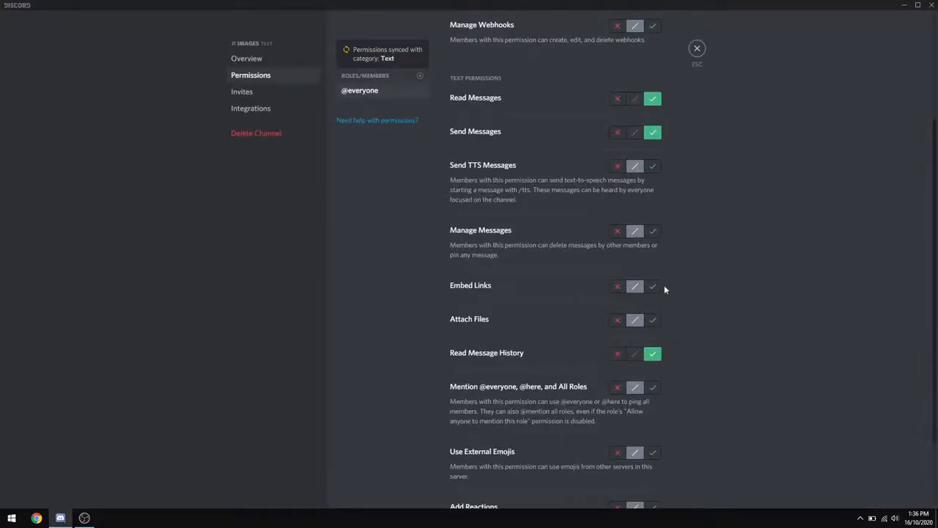
pyautogui.click(652, 321)
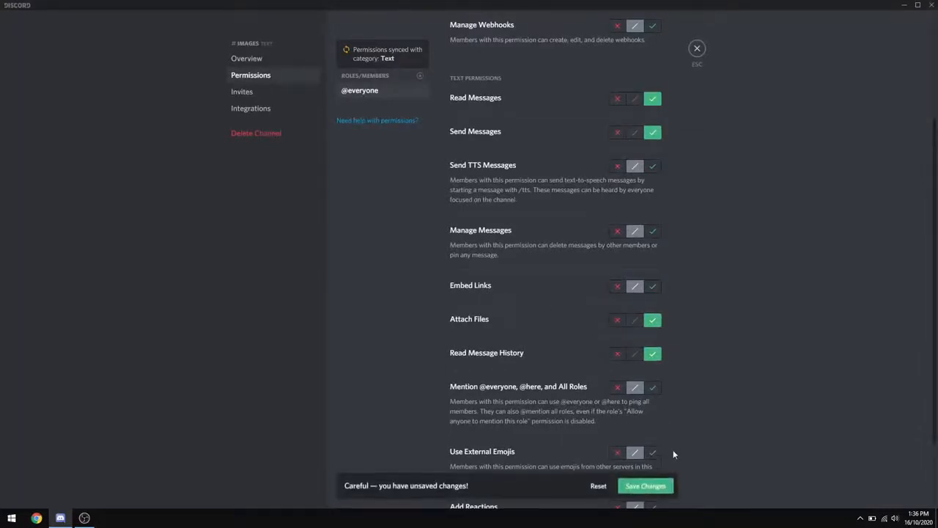
pyautogui.click(668, 488)
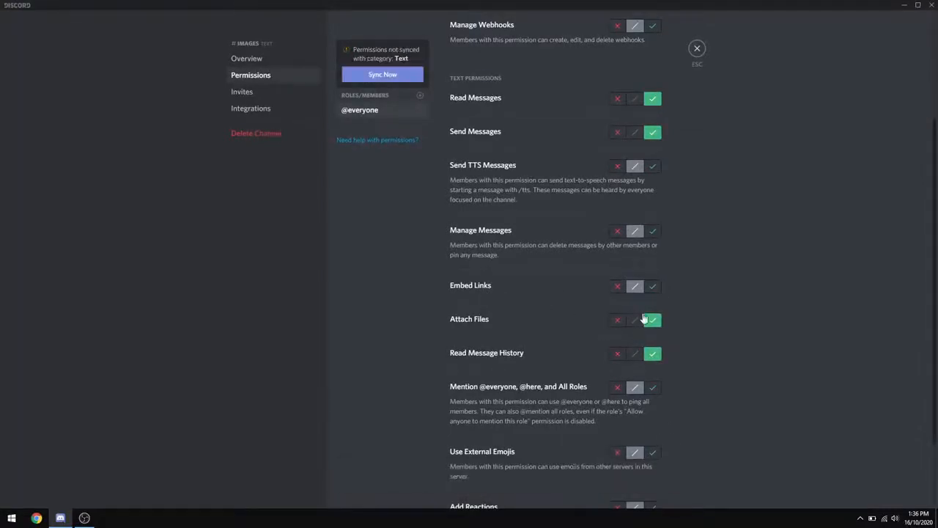
pyautogui.click(697, 49)
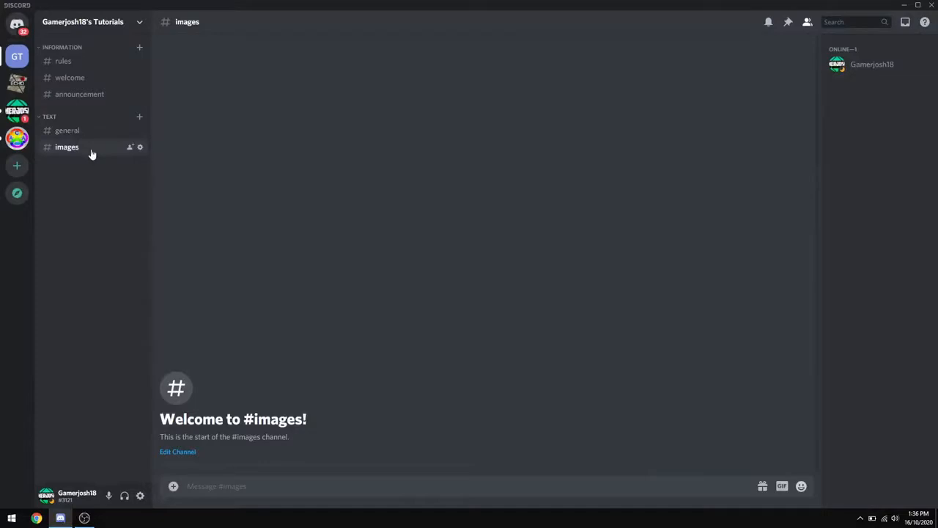
# Create a non-private category named Voice below the Text category
pyautogui.rightClick(72, 194)
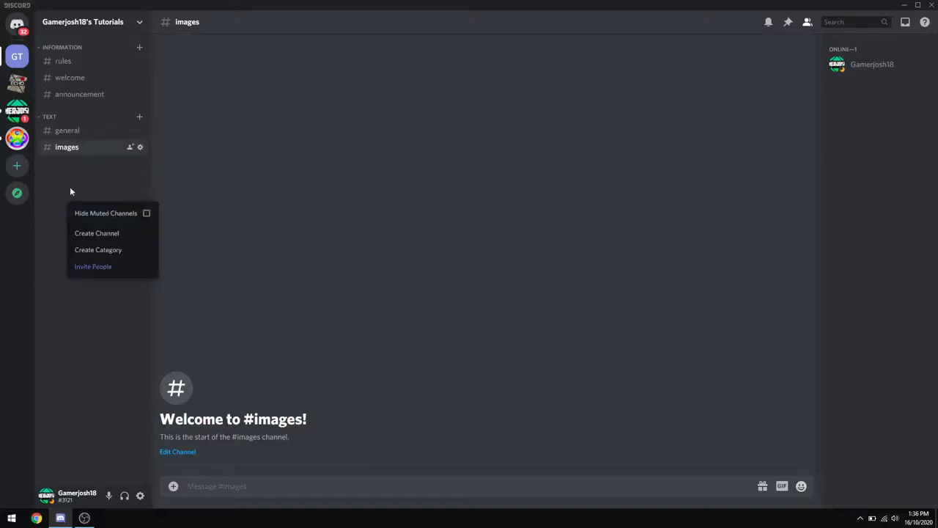
pyautogui.click(78, 172)
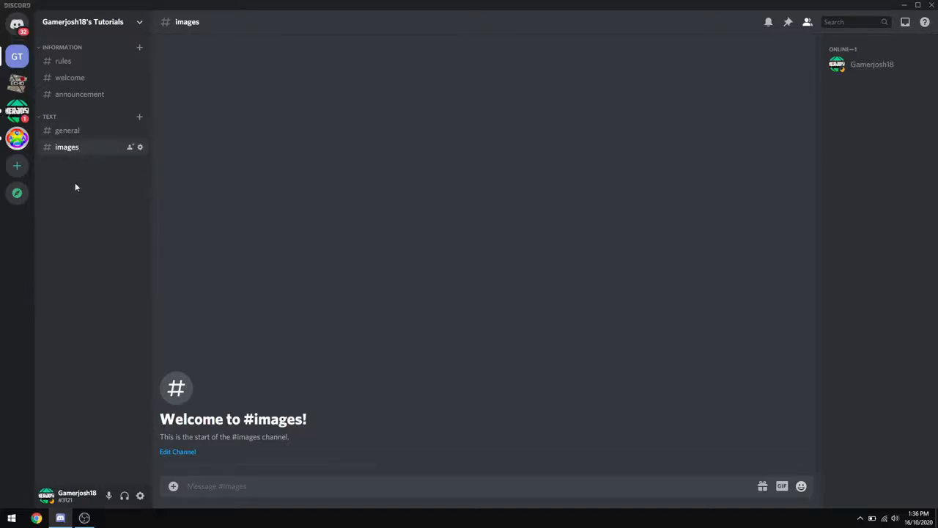
pyautogui.rightClick(76, 184)
pyautogui.click(95, 229)
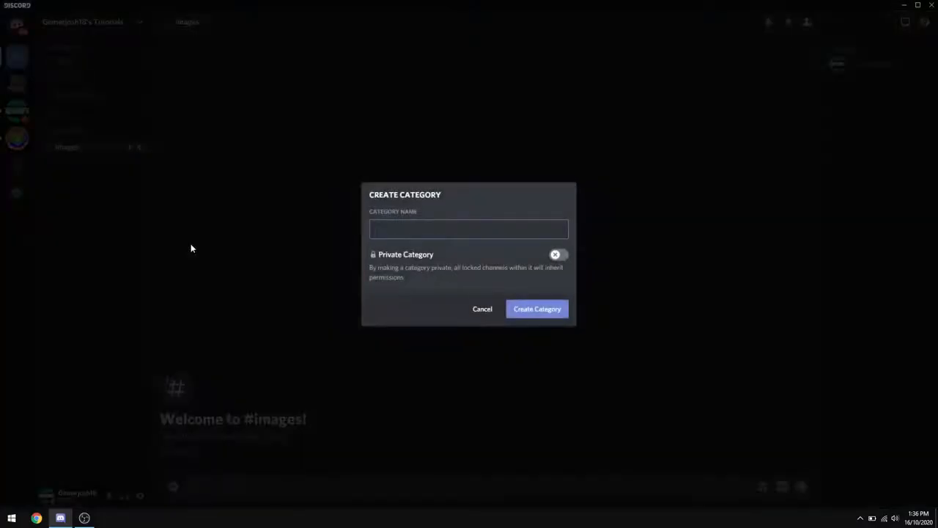
pyautogui.write('Voice')
pyautogui.click(543, 316)
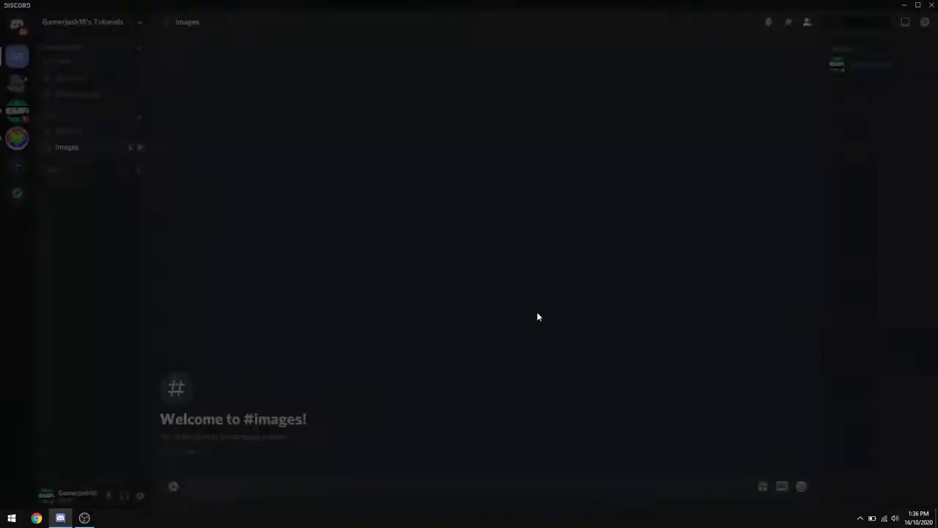
# Create a non-private voice channel named General in the Voice category
pyautogui.click(139, 170)
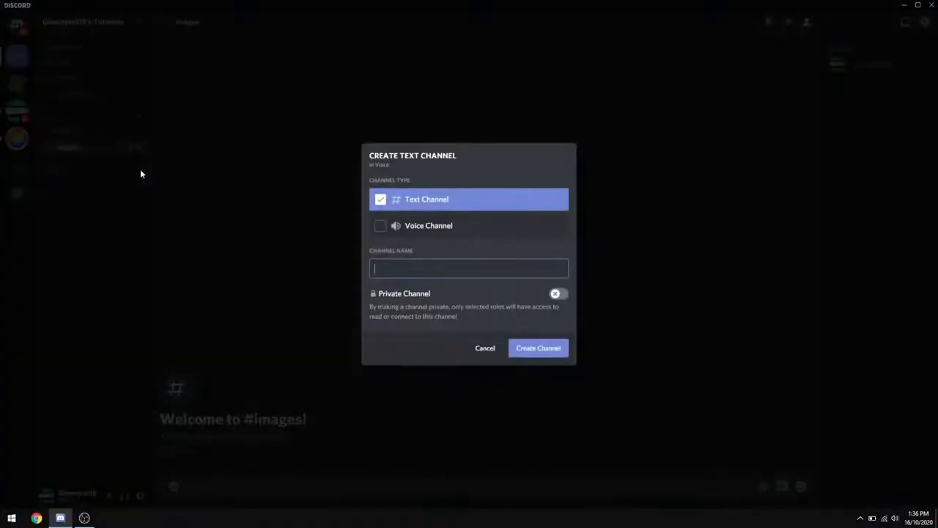
pyautogui.click(423, 226)
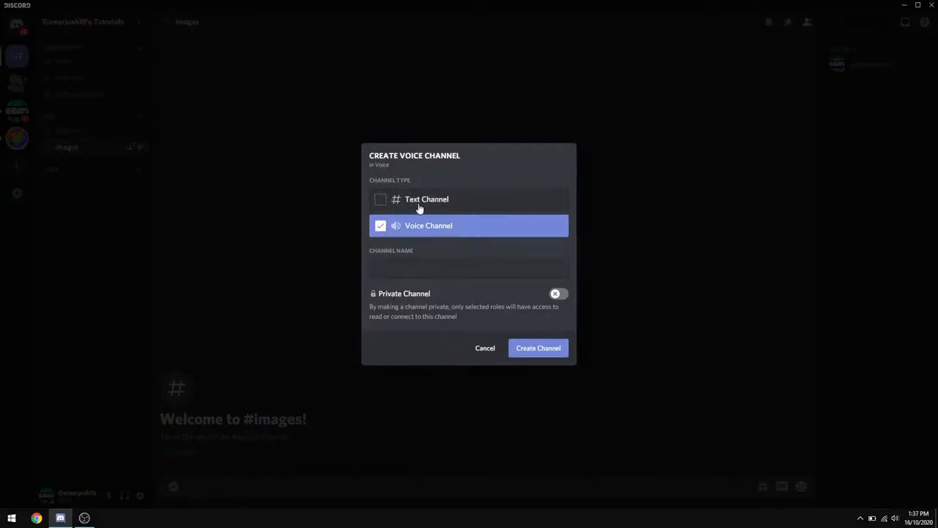
pyautogui.click(430, 271)
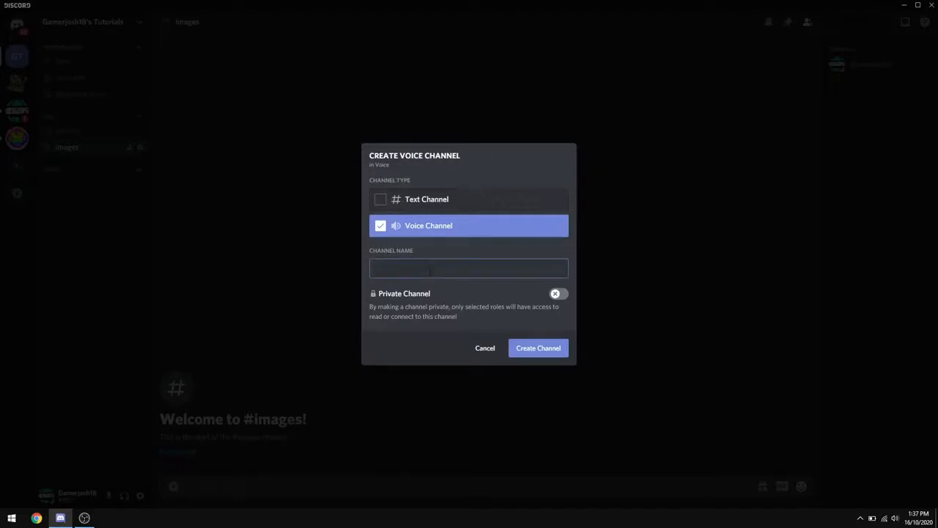
pyautogui.write('General')
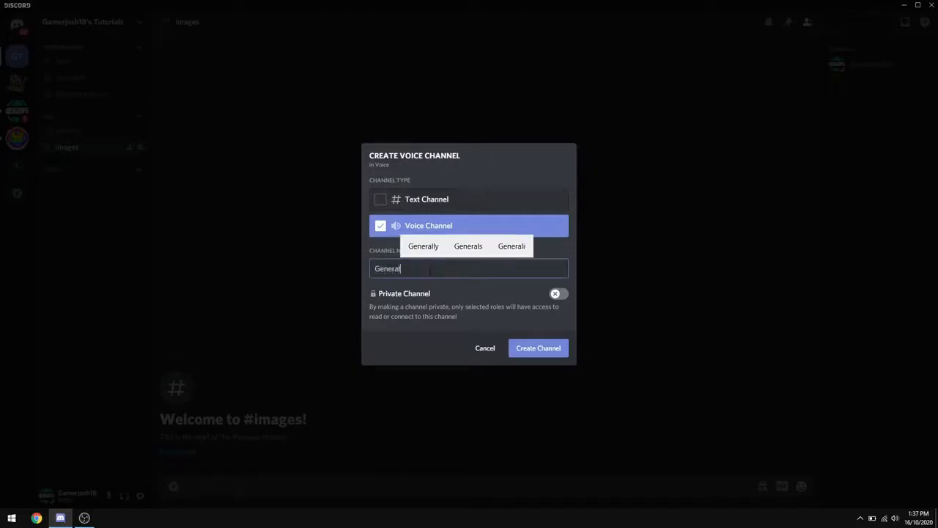
pyautogui.click(553, 351)
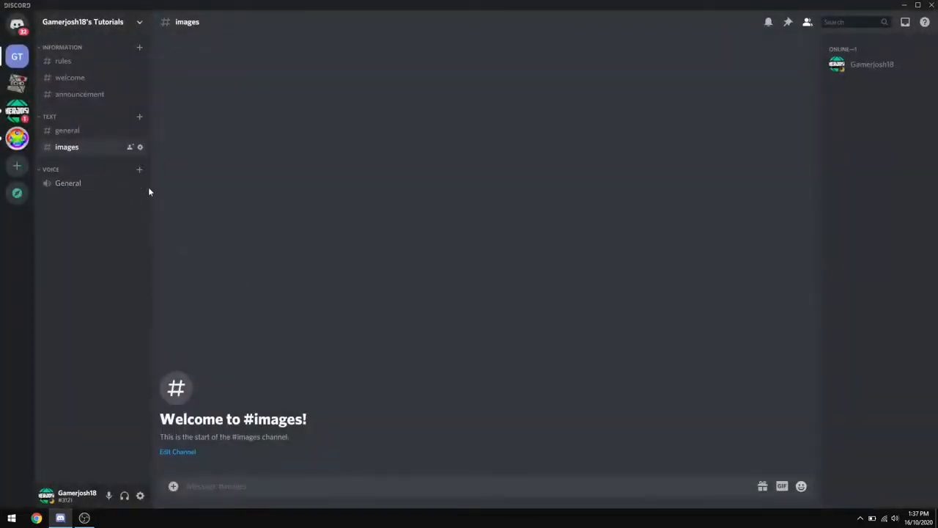
pyautogui.click(140, 183)
pyautogui.click(278, 78)
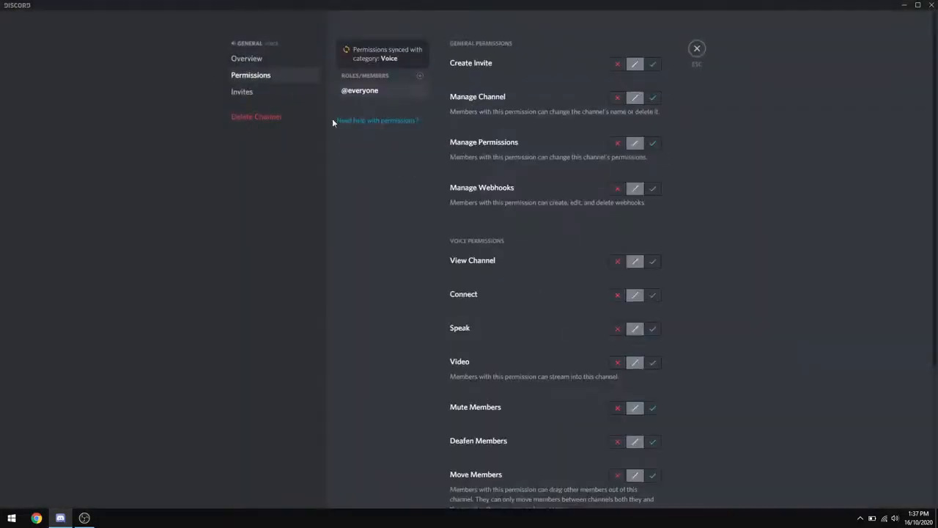
pyautogui.scroll(-1, 552, 241)
pyautogui.scroll(1, 552, 237)
pyautogui.click(698, 48)
pyautogui.rightClick(62, 171)
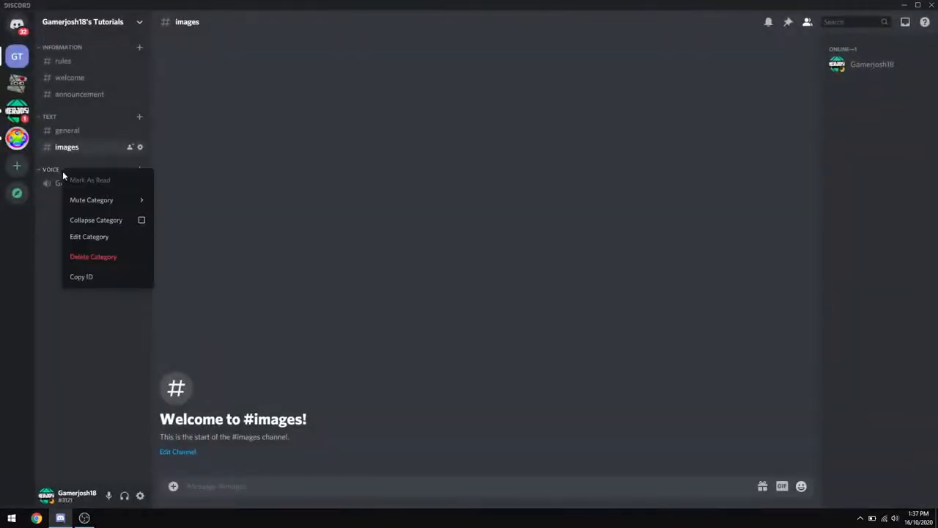
pyautogui.click(87, 237)
pyautogui.click(299, 77)
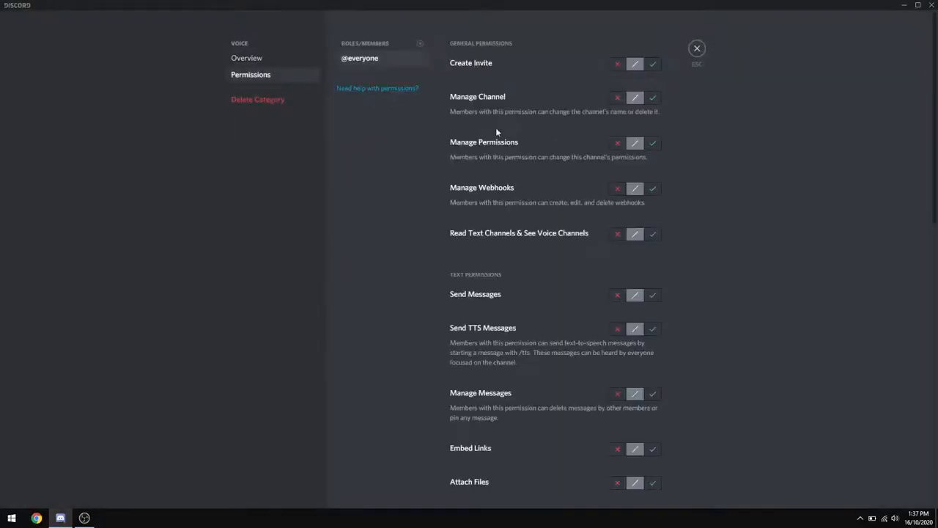
pyautogui.scroll(-1, 614, 256)
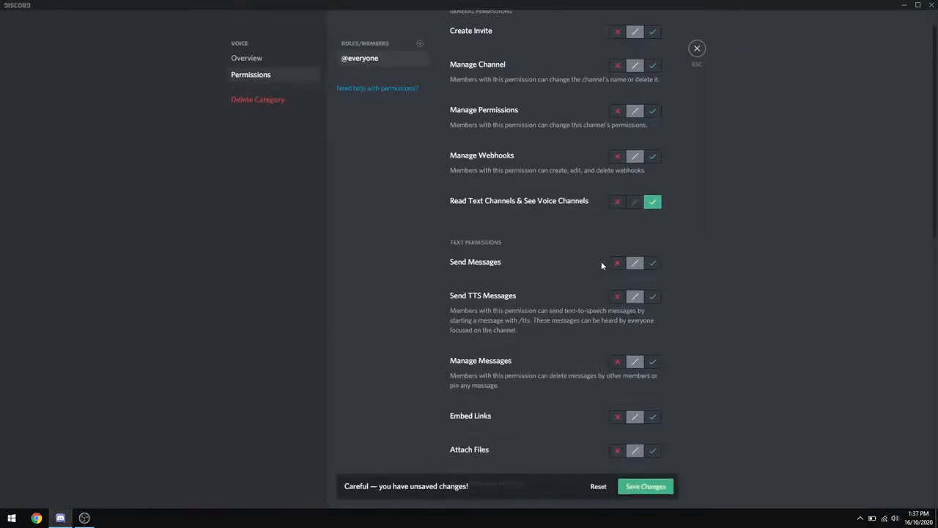
pyautogui.scroll(-2, 590, 255)
pyautogui.scroll(3, 590, 256)
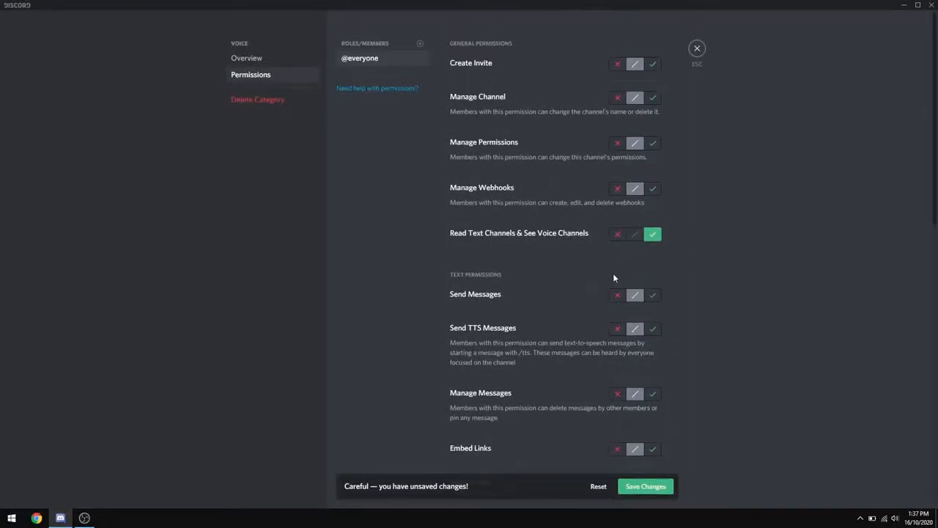
pyautogui.click(649, 296)
pyautogui.scroll(-4, 649, 300)
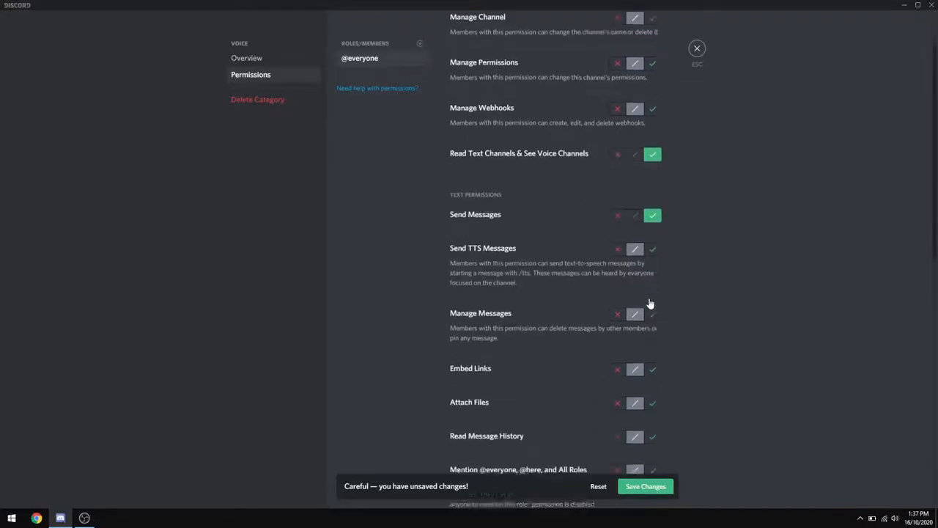
pyautogui.scroll(-2, 649, 243)
pyautogui.click(653, 256)
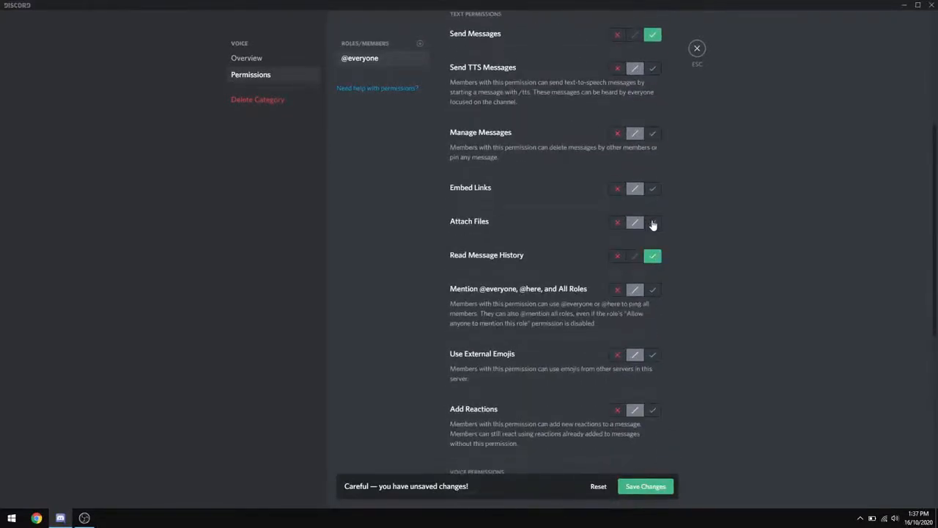
pyautogui.scroll(6, 652, 224)
pyautogui.click(635, 296)
pyautogui.scroll(-5, 637, 299)
pyautogui.click(634, 290)
pyautogui.scroll(-9, 632, 293)
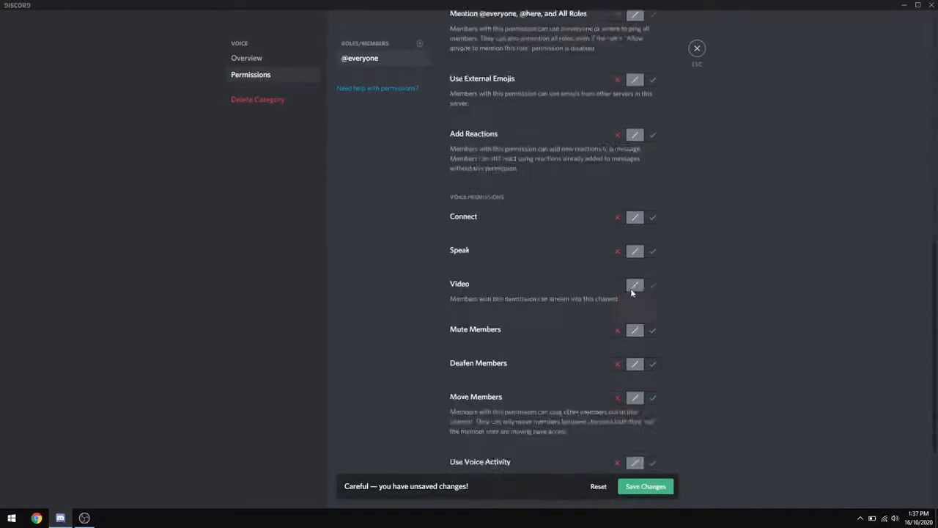
pyautogui.click(651, 101)
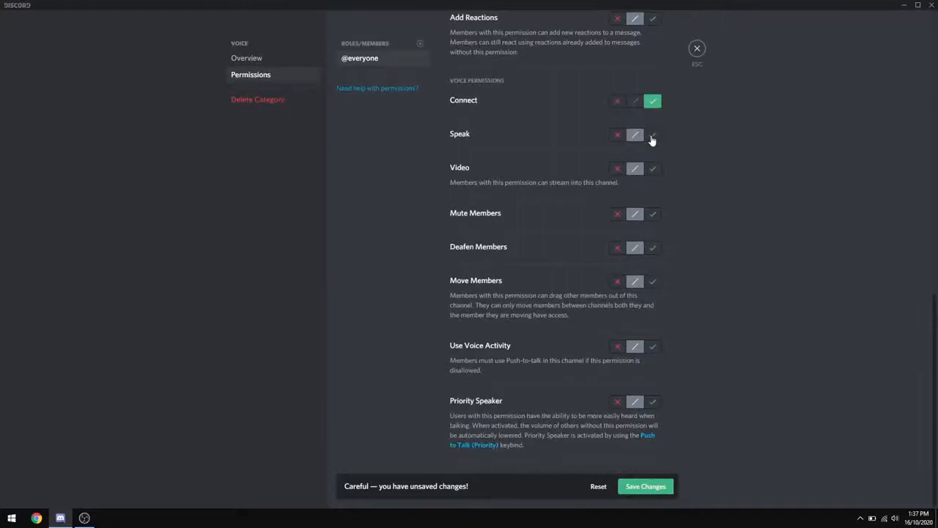
pyautogui.click(653, 137)
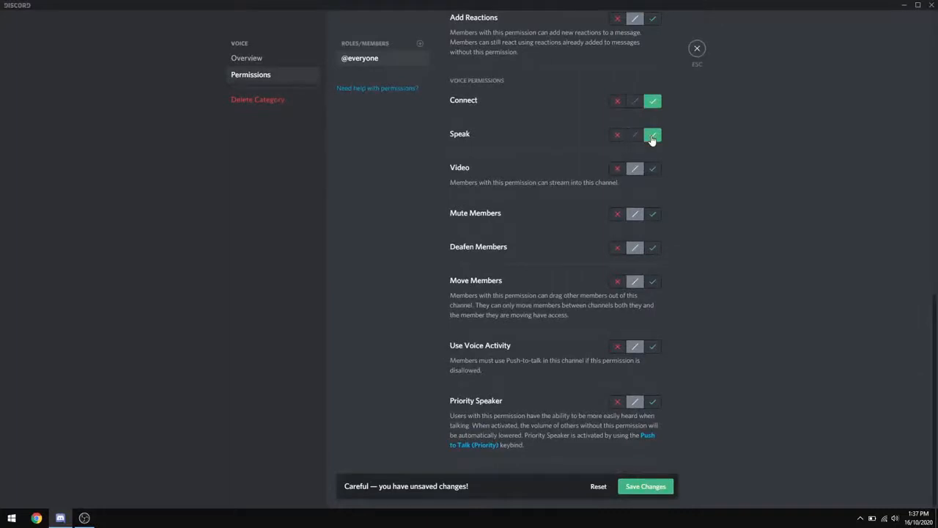
pyautogui.click(671, 488)
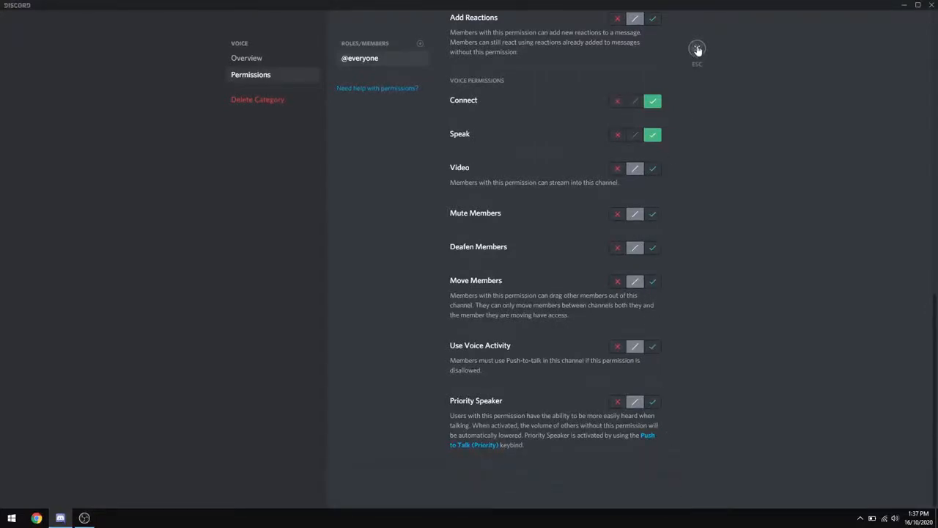
pyautogui.click(697, 48)
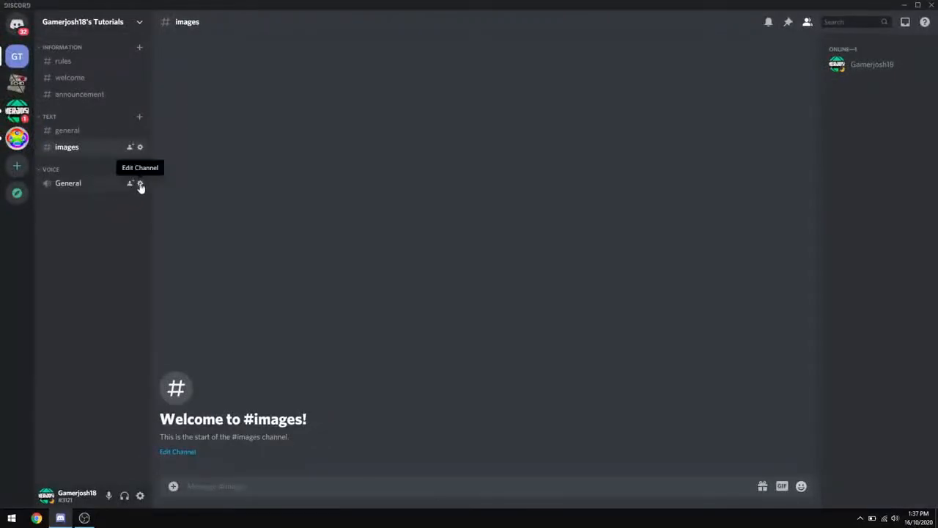
pyautogui.click(140, 183)
pyautogui.click(264, 75)
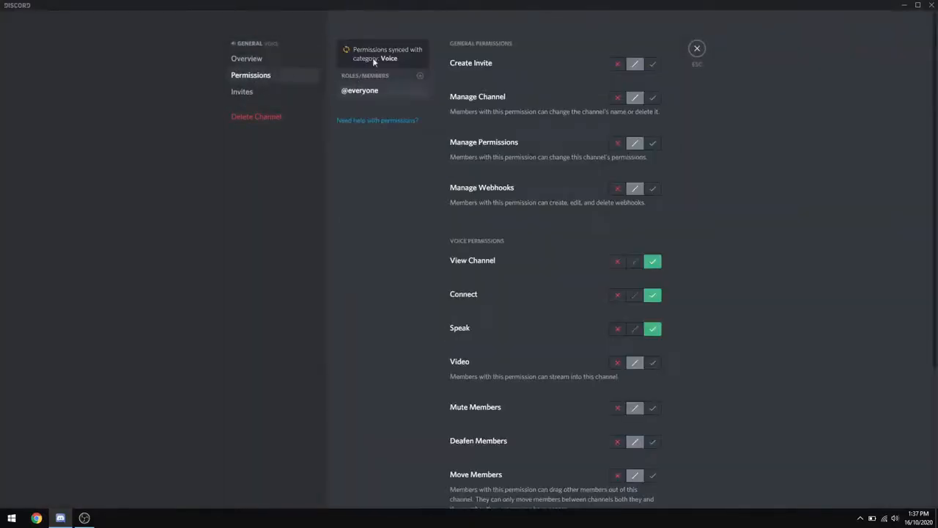
pyautogui.scroll(-3, 591, 204)
pyautogui.scroll(3, 622, 254)
pyautogui.scroll(-3, 690, 55)
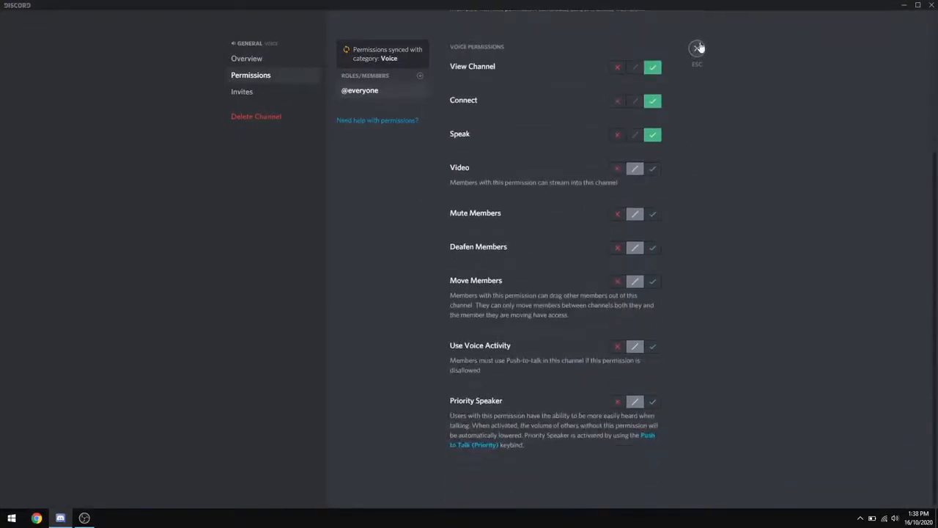
pyautogui.click(697, 48)
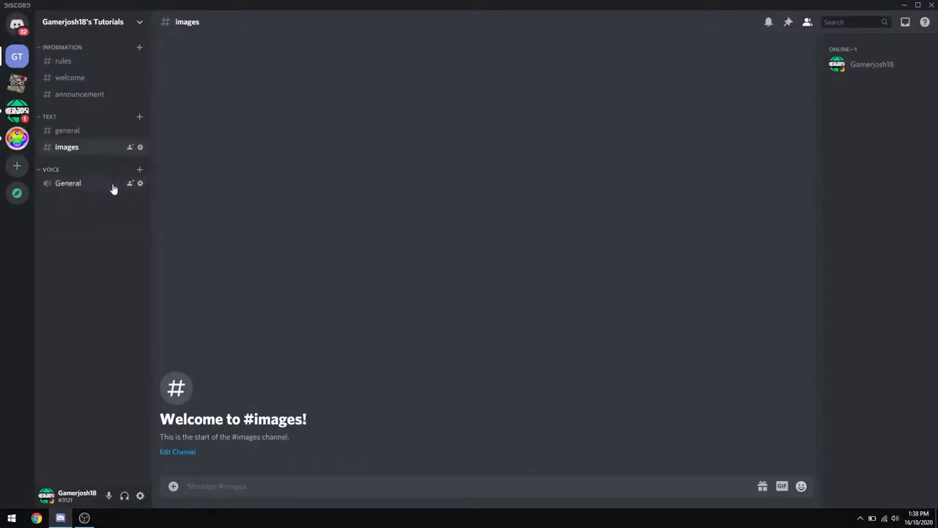
# Create a non-private voice channel named Music in the Voice category
pyautogui.click(140, 171)
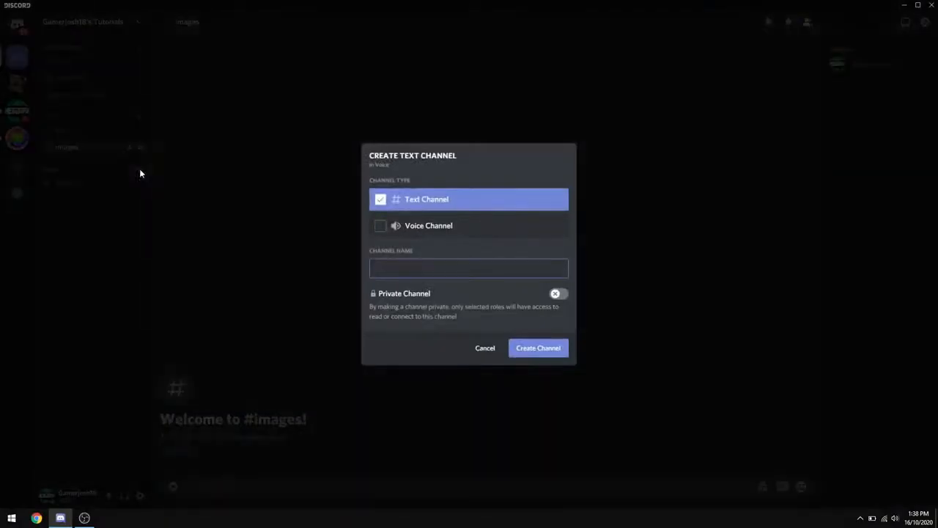
pyautogui.click(434, 225)
pyautogui.click(435, 262)
pyautogui.write('Music')
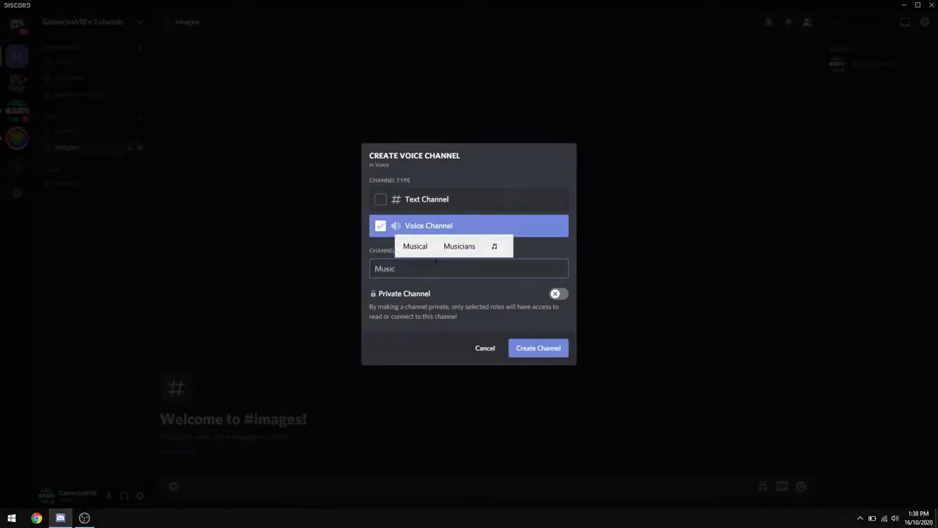
pyautogui.click(540, 353)
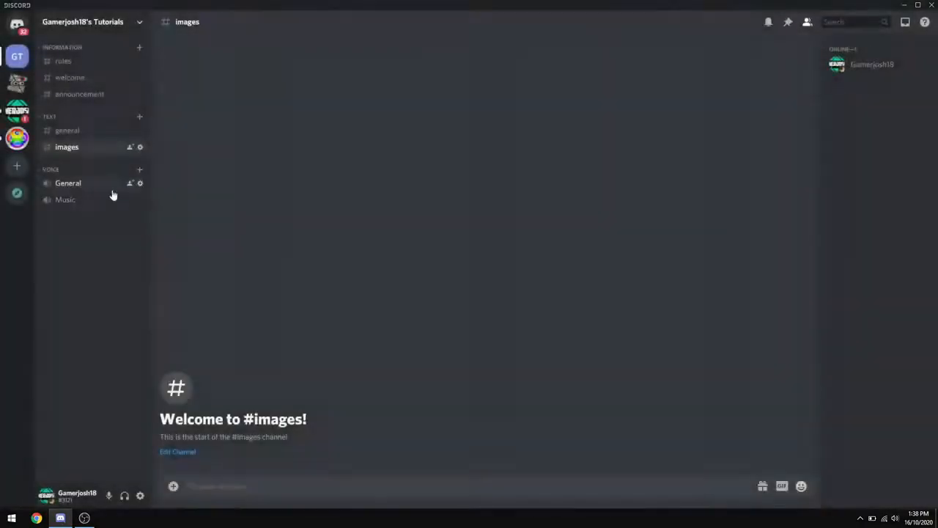
pyautogui.click(140, 200)
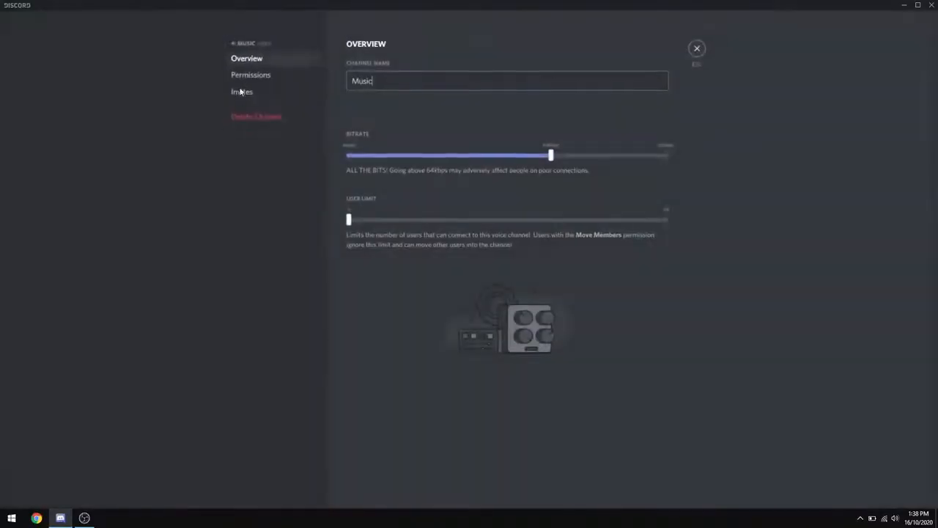
pyautogui.click(252, 77)
pyautogui.scroll(-3, 538, 285)
pyautogui.scroll(3, 536, 285)
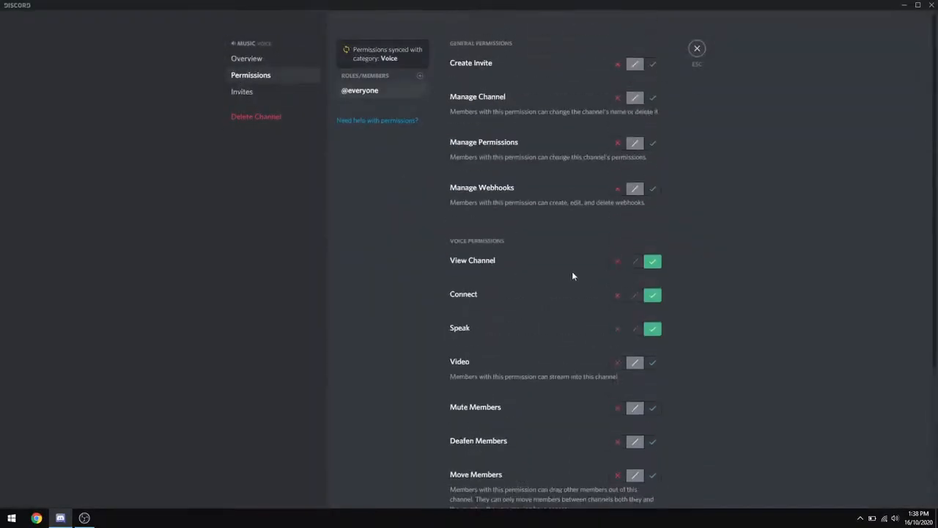
pyautogui.click(618, 331)
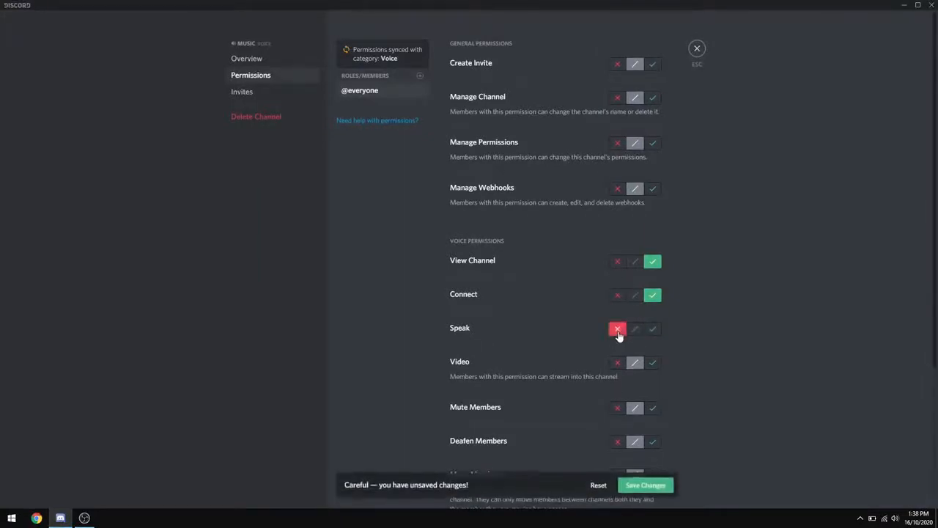
pyautogui.click(420, 76)
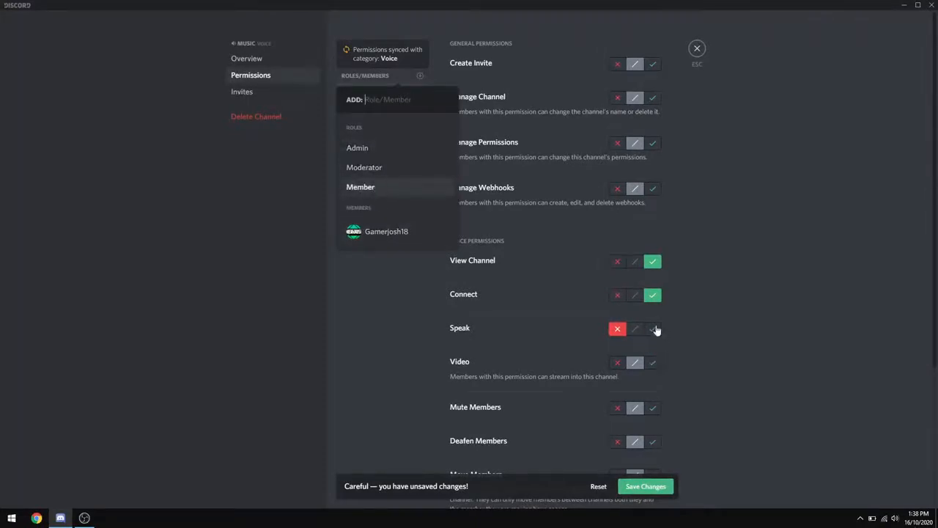
pyautogui.click(663, 488)
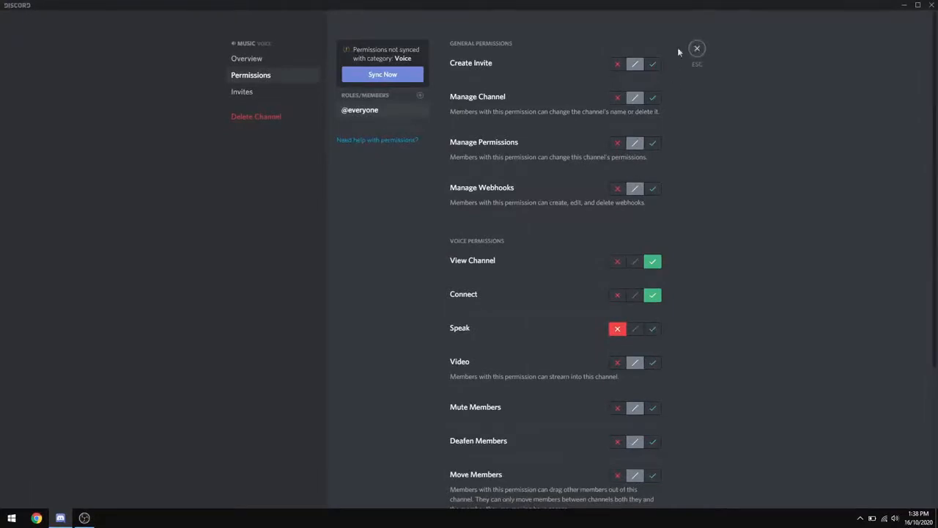
pyautogui.click(617, 64)
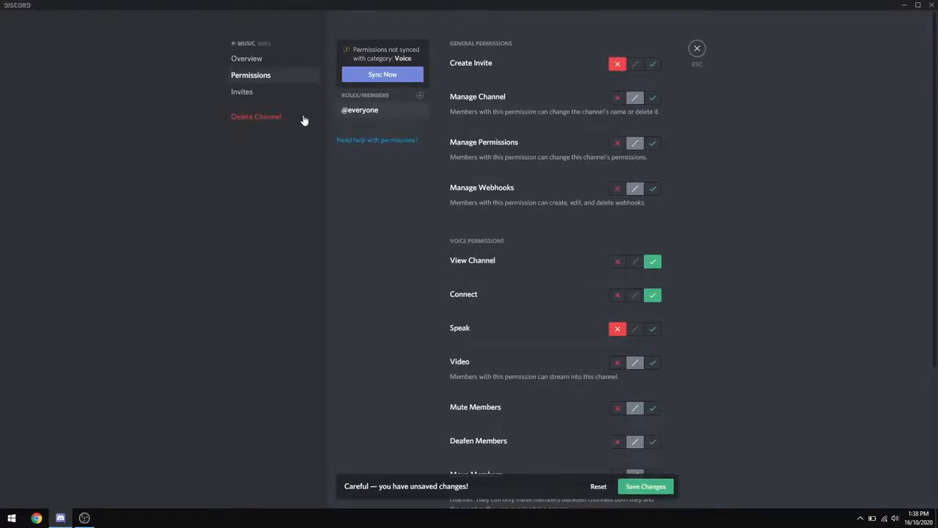
pyautogui.click(646, 486)
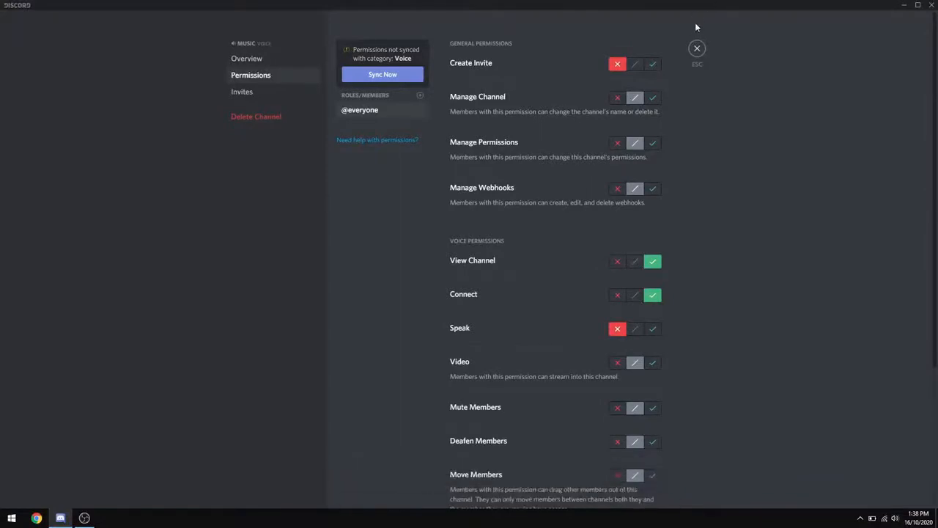
pyautogui.click(697, 50)
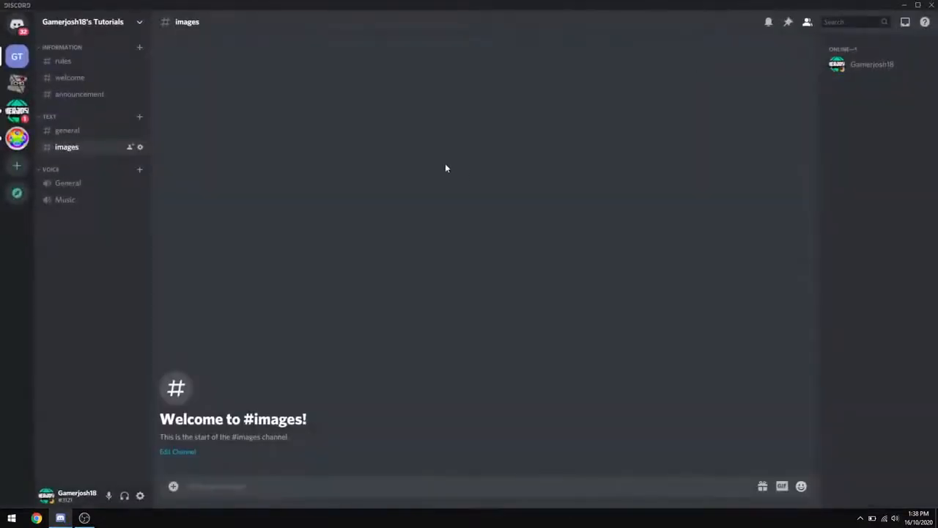
# Create a non-private voice channel named AFK in the Voice category
pyautogui.click(140, 169)
pyautogui.click(396, 227)
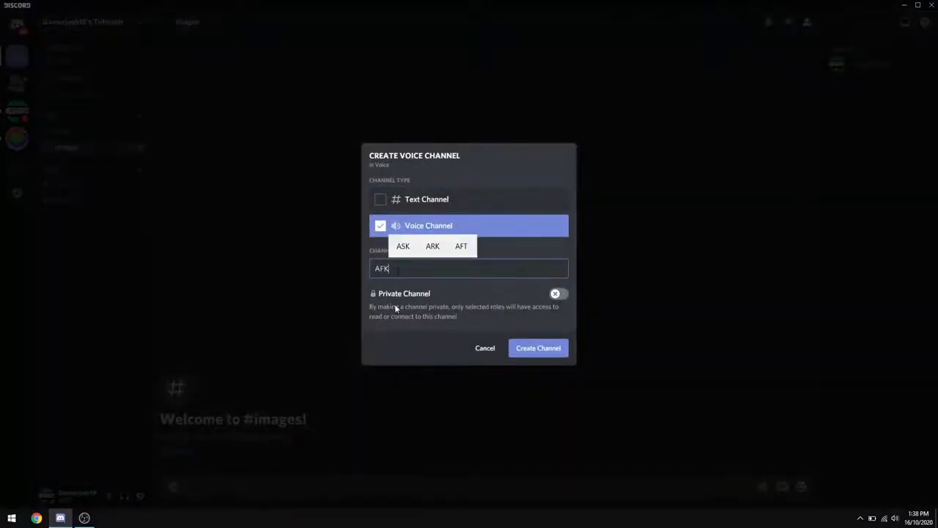
pyautogui.click(535, 350)
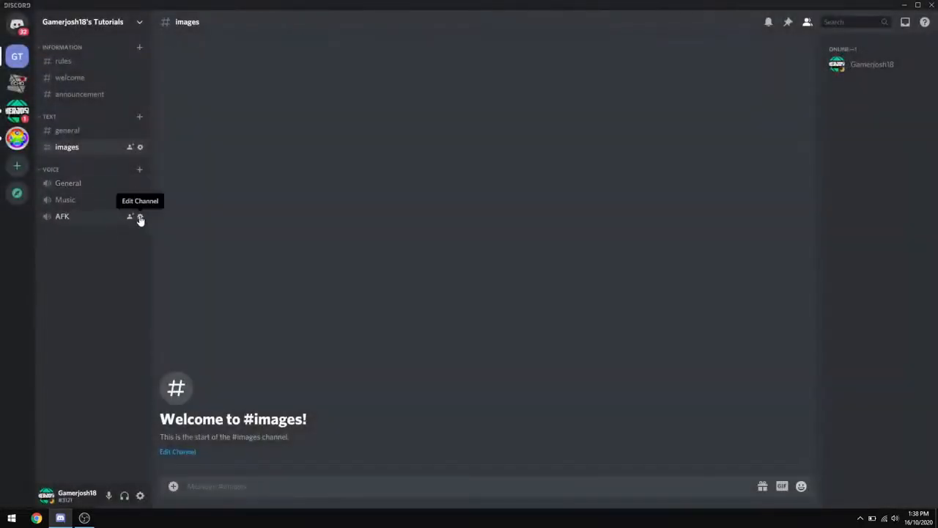
pyautogui.click(140, 218)
pyautogui.click(251, 75)
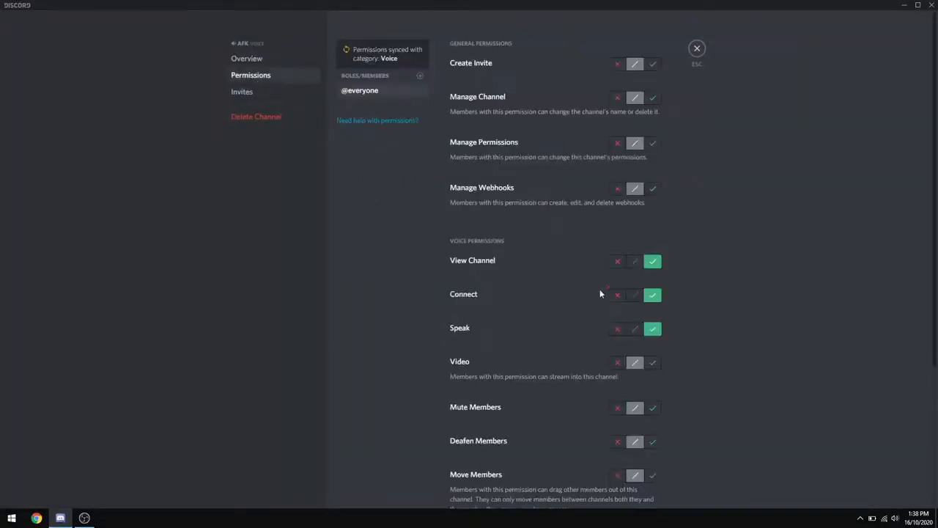
pyautogui.scroll(-1, 608, 291)
pyautogui.click(617, 265)
pyautogui.scroll(-2, 615, 285)
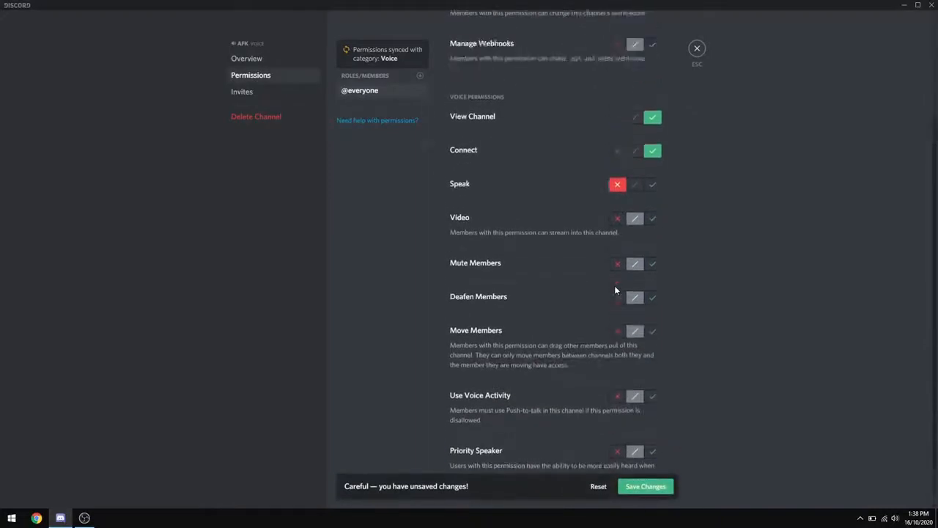
pyautogui.scroll(2, 748, 342)
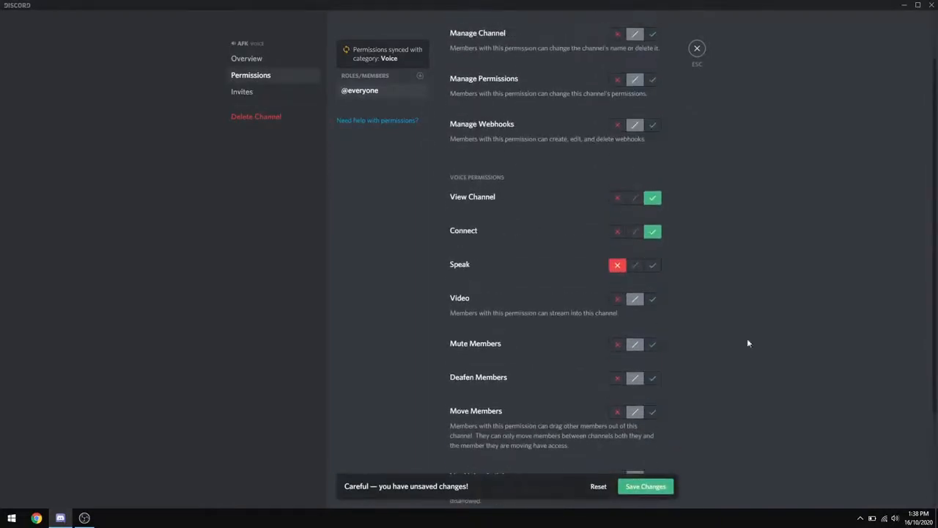
pyautogui.click(646, 487)
pyautogui.scroll(2, 677, 65)
pyautogui.click(617, 64)
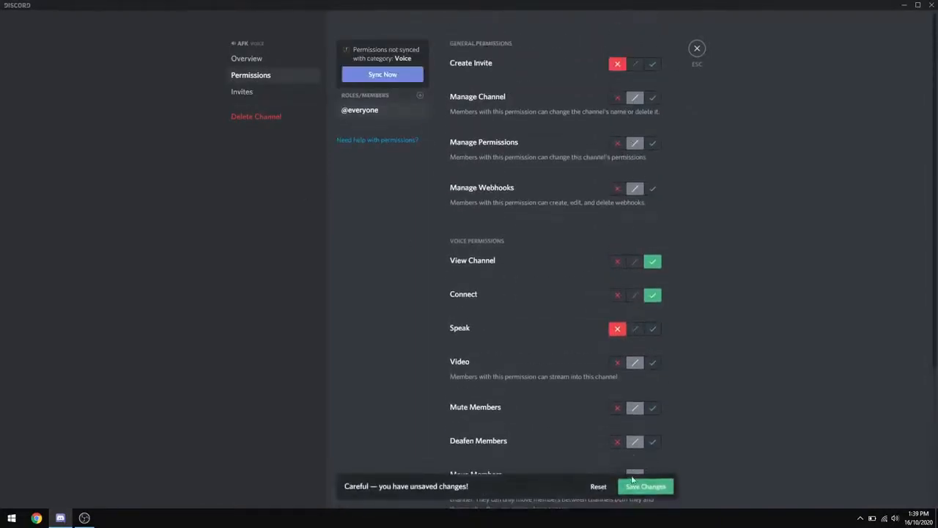
pyautogui.click(697, 47)
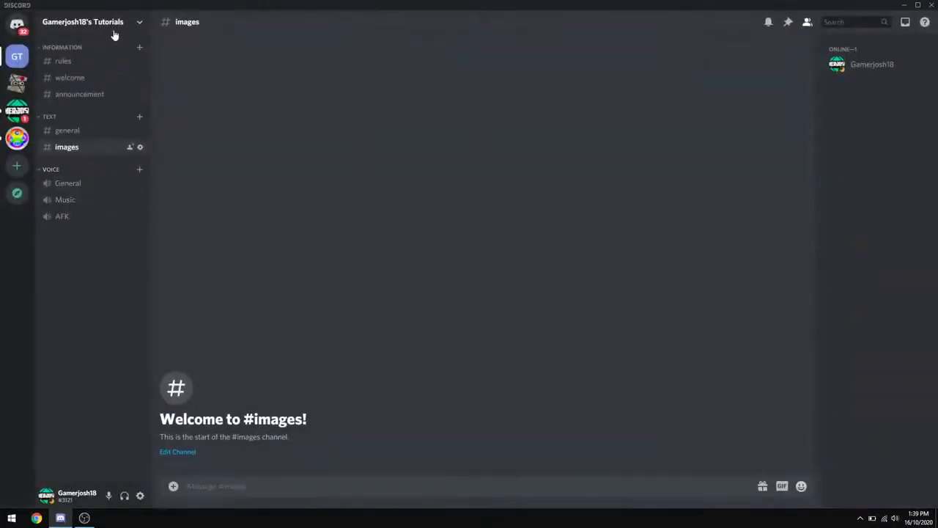
# Set the server's inactive channel to the AFK voice channel, save the changes and close the server settings
pyautogui.click(139, 22)
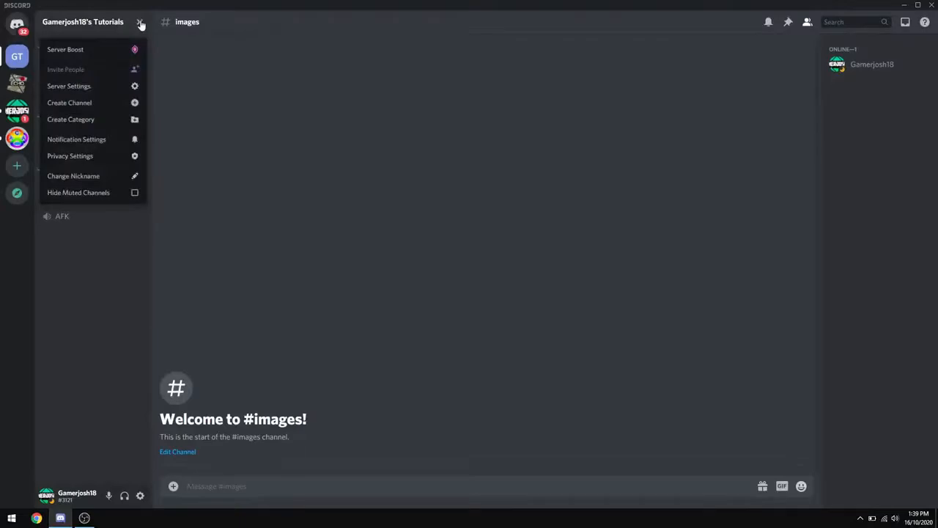
pyautogui.click(134, 88)
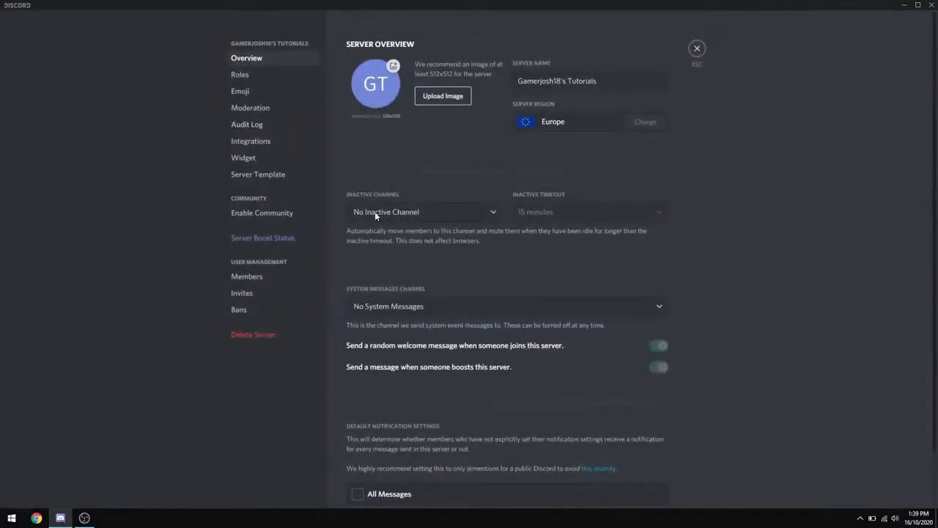
pyautogui.click(379, 214)
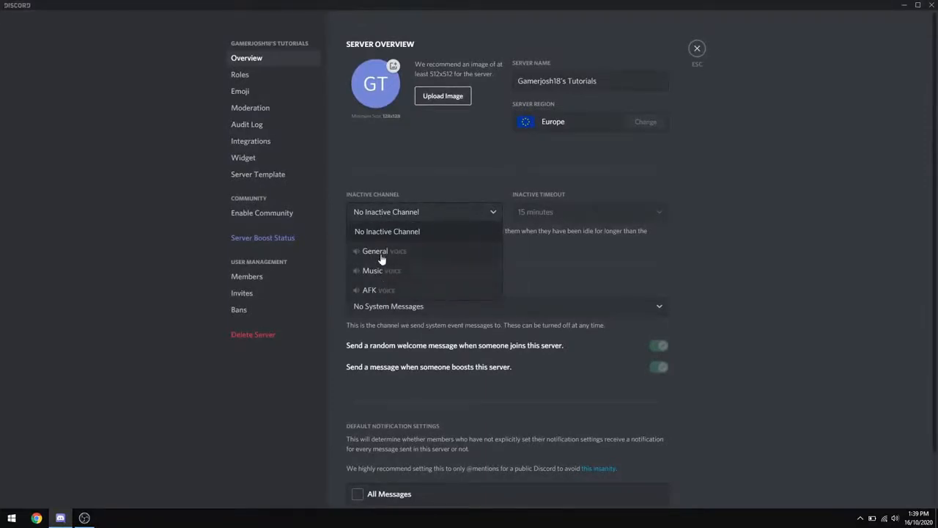
pyautogui.click(377, 291)
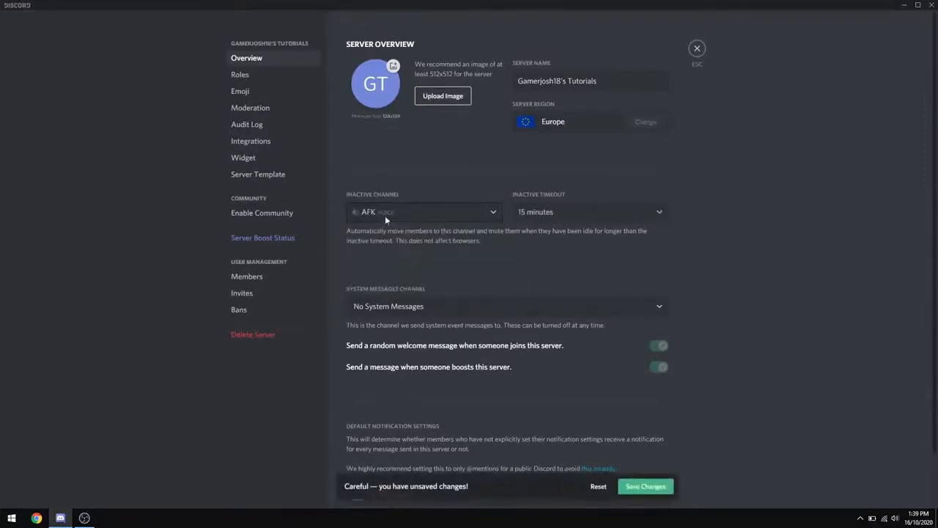
pyautogui.click(560, 219)
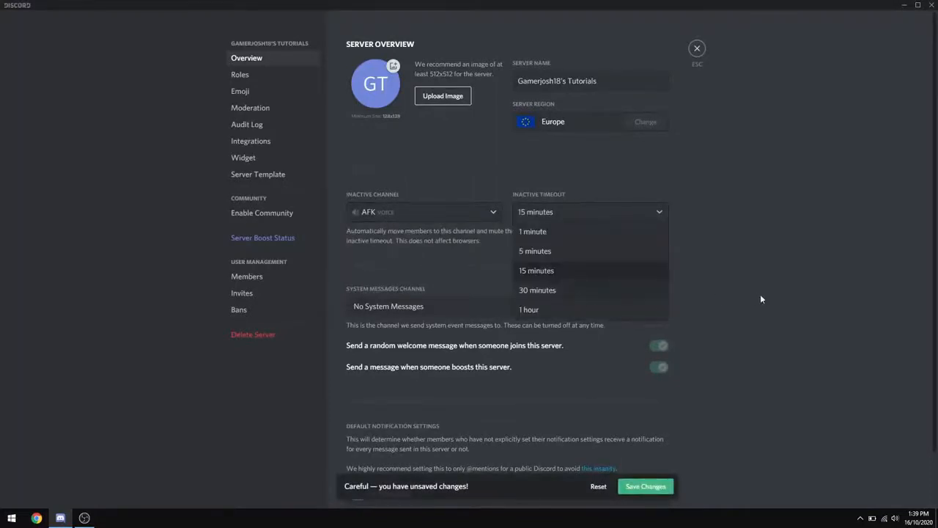
pyautogui.click(763, 299)
pyautogui.click(639, 486)
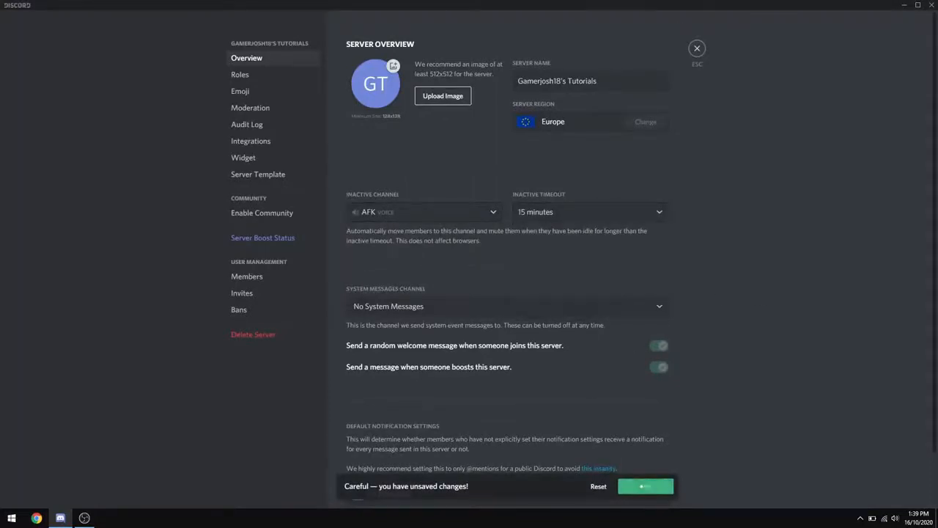
pyautogui.click(697, 49)
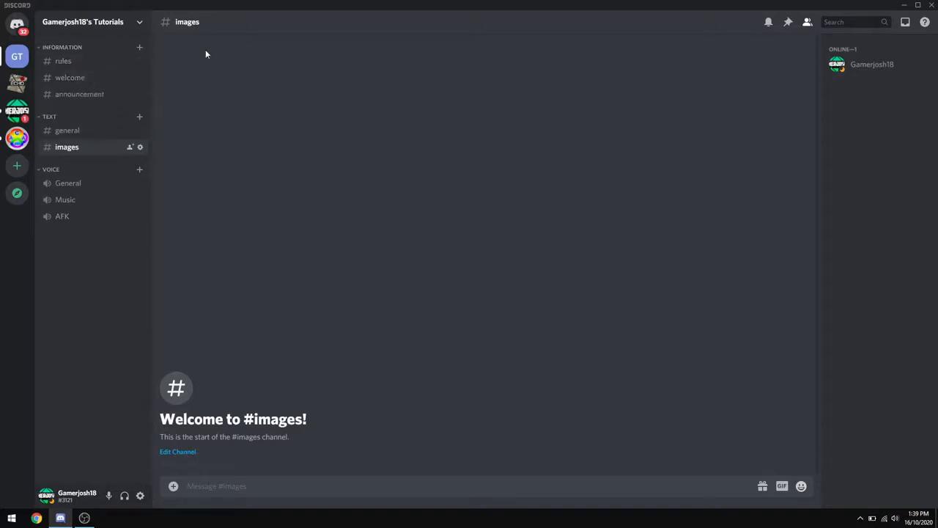
pyautogui.click(73, 62)
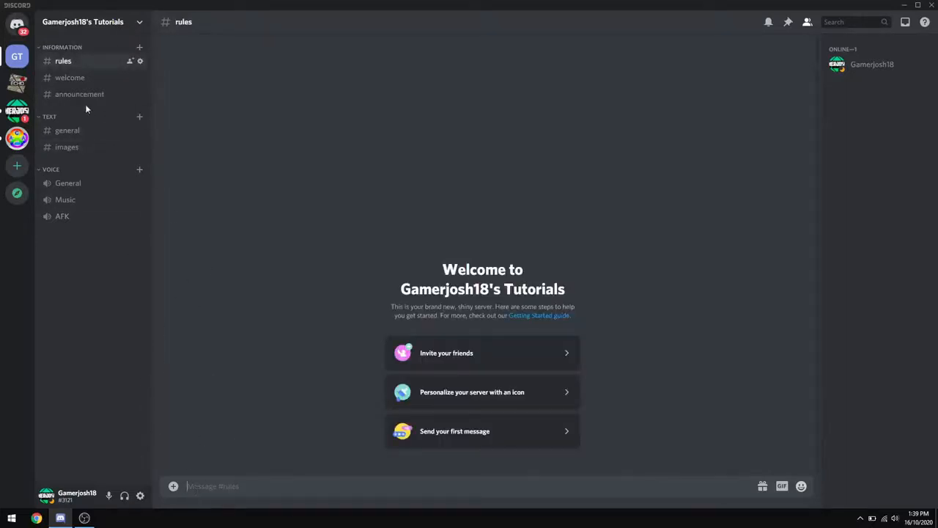
pyautogui.click(82, 79)
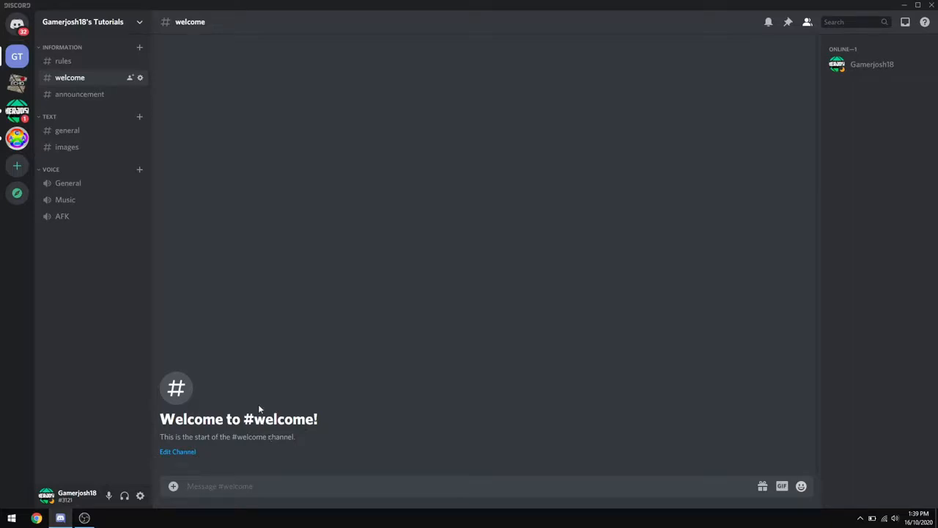
# Change the Admin role's color to bright green in the server settings, save the changes and close the settings
pyautogui.click(140, 24)
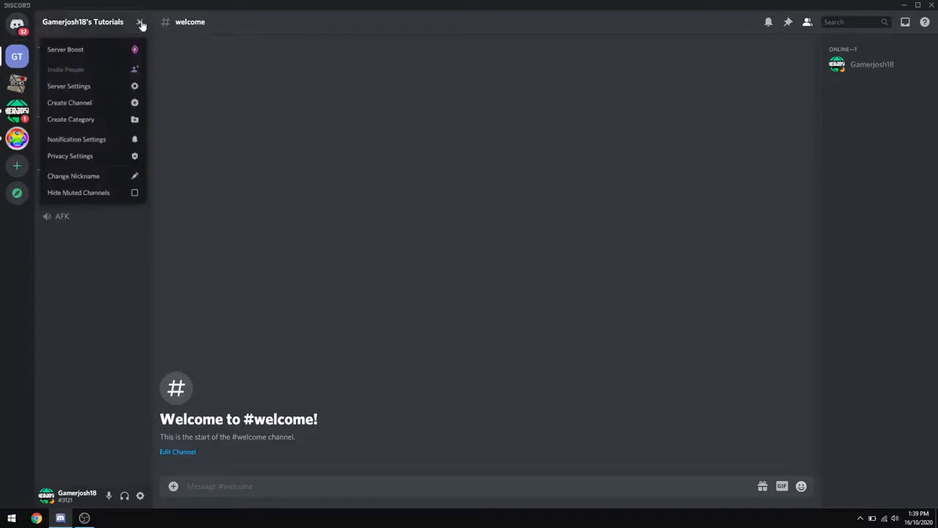
pyautogui.click(130, 90)
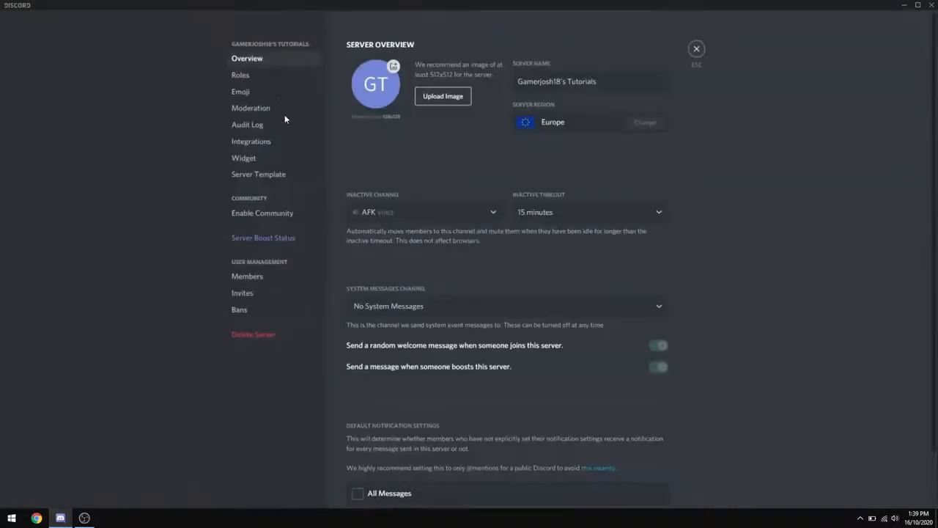
pyautogui.click(268, 76)
pyautogui.click(357, 61)
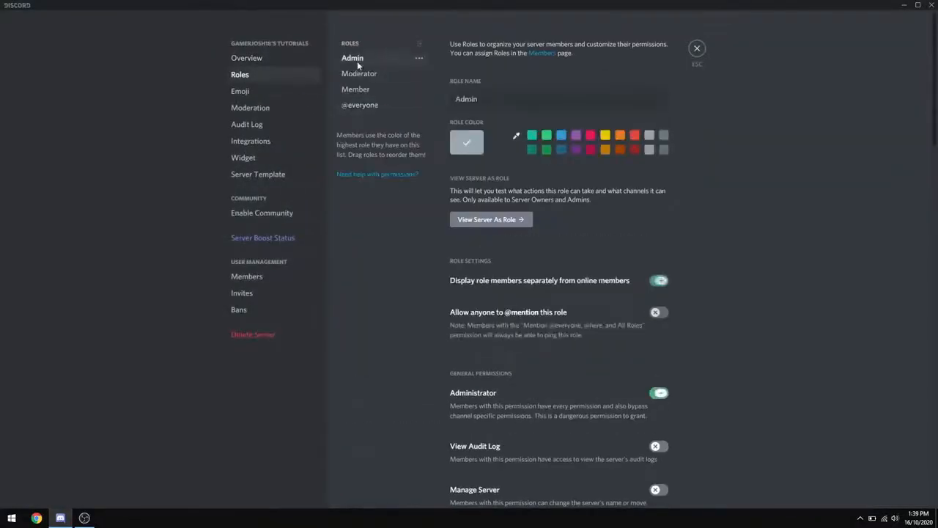
pyautogui.click(606, 136)
pyautogui.click(560, 139)
pyautogui.click(546, 138)
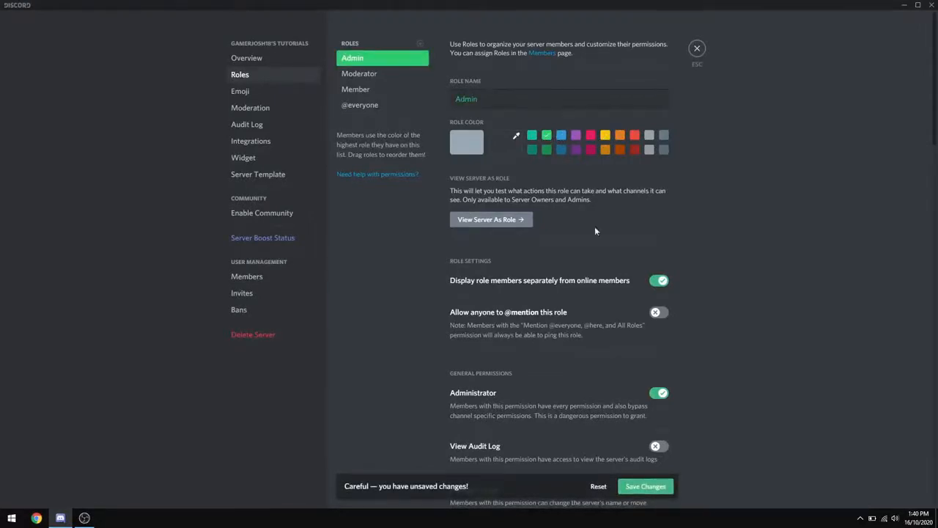
pyautogui.click(642, 487)
pyautogui.click(697, 48)
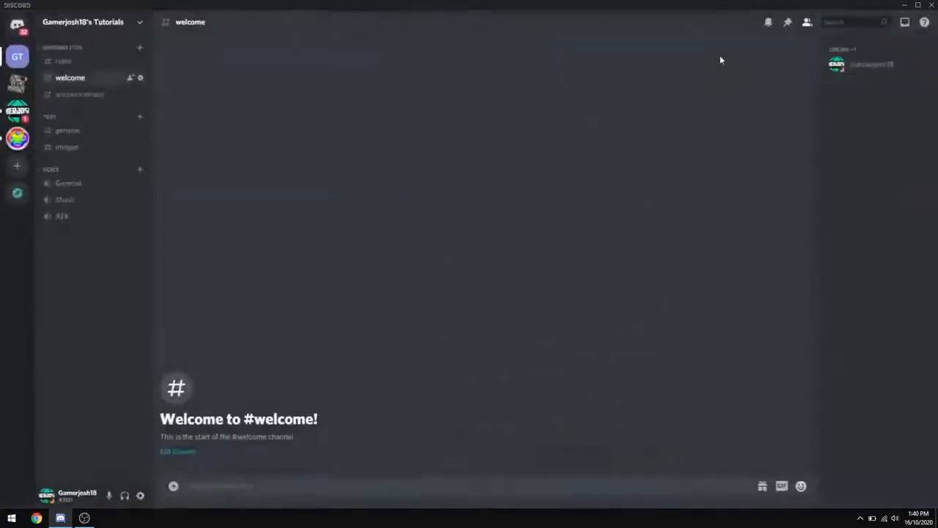
pyautogui.click(851, 66)
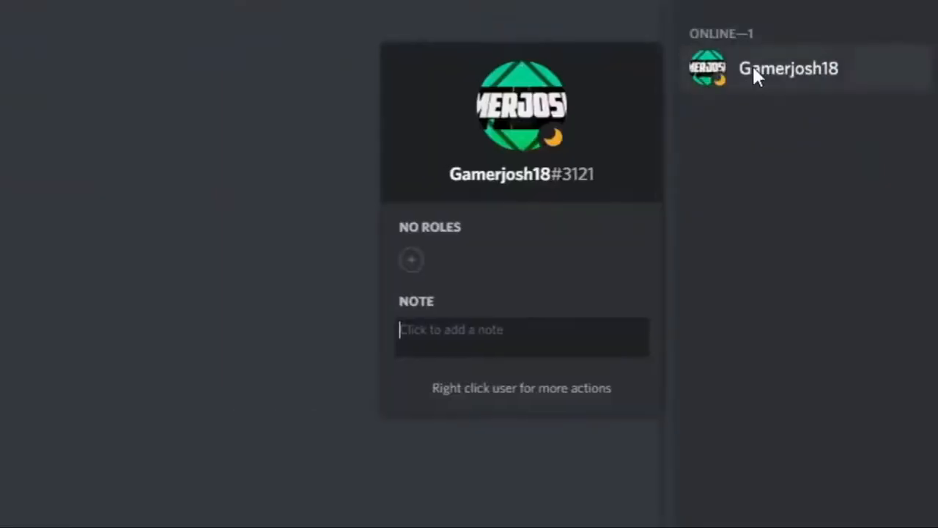
pyautogui.rightClick(753, 66)
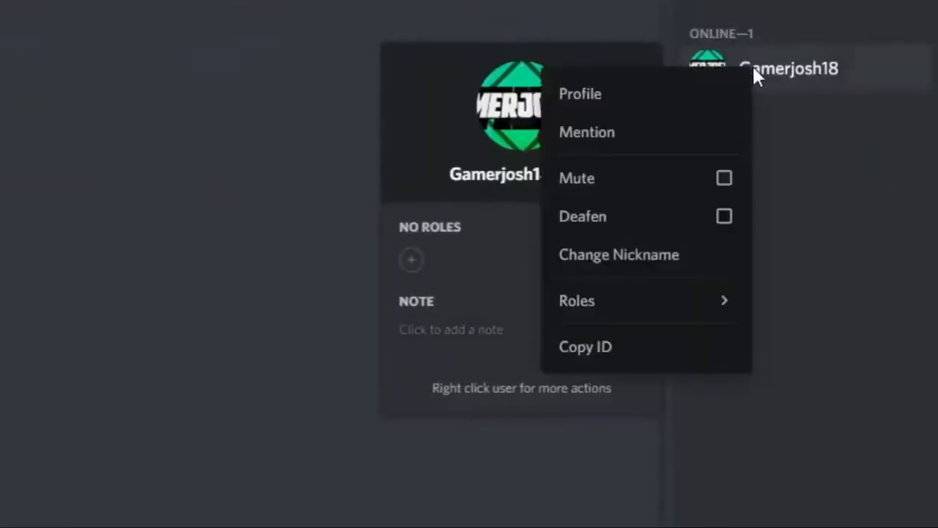
pyautogui.moveTo(725, 306)
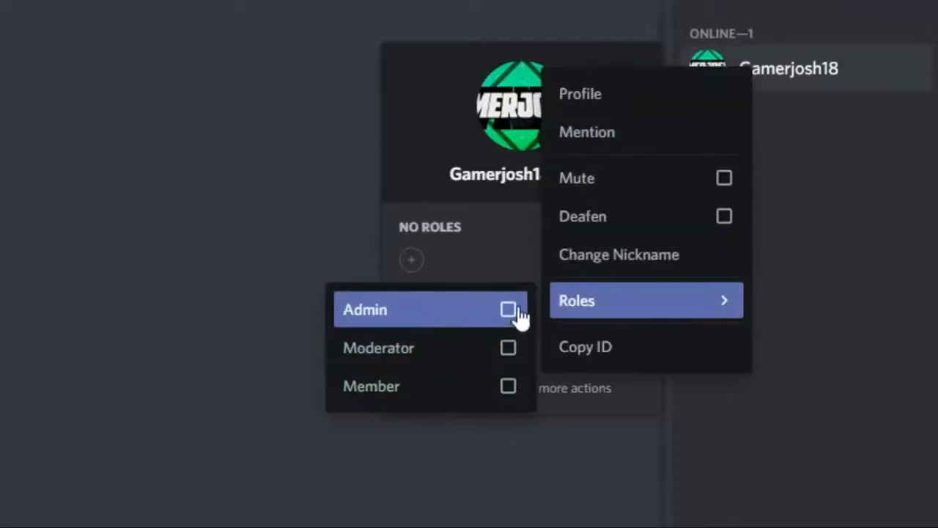
pyautogui.click(199, 170)
# Assign the Admin role to the server owner from their profile card in the member list
pyautogui.click(789, 73)
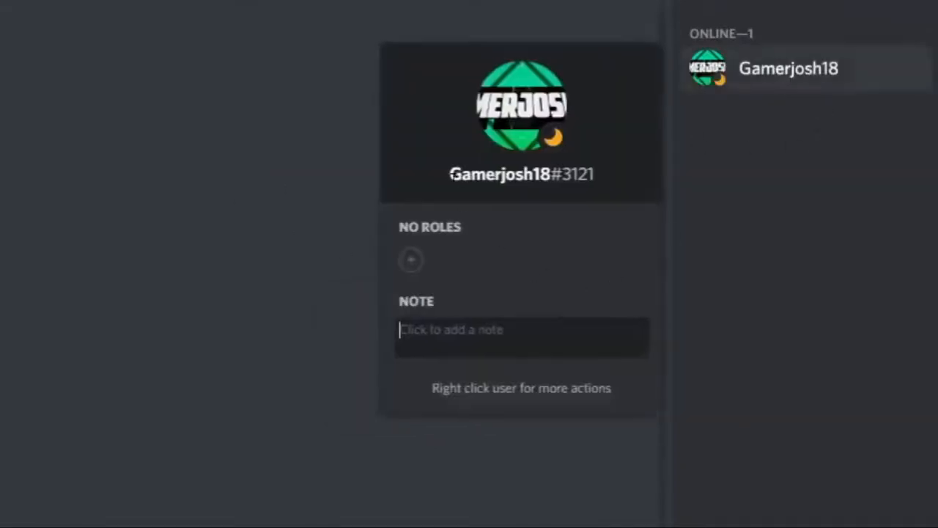
pyautogui.click(411, 260)
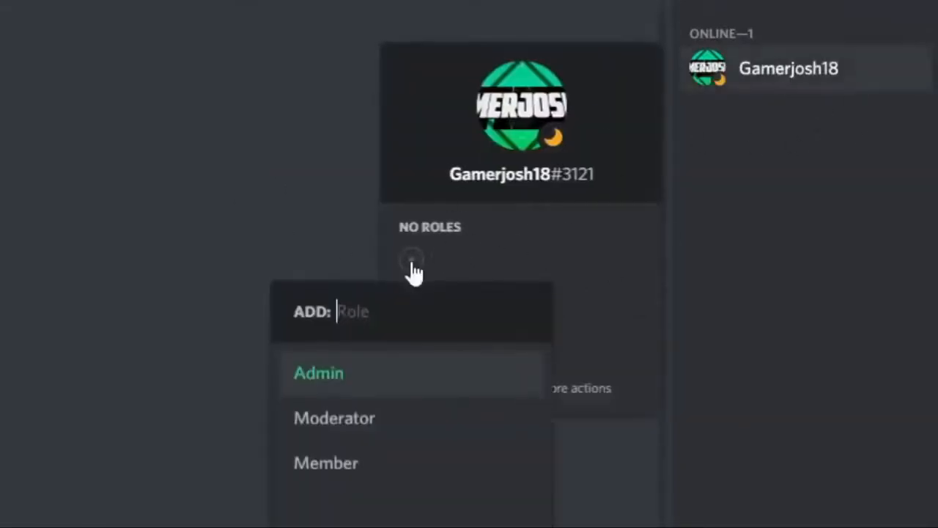
pyautogui.click(336, 382)
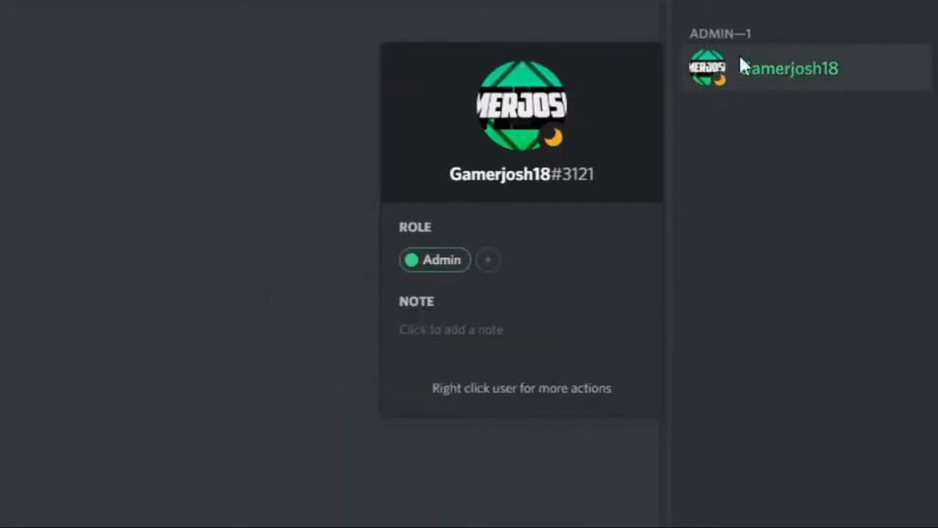
# Add the Moderator role to the server owner and remove their Admin role
pyautogui.click(485, 264)
pyautogui.click(471, 388)
pyautogui.click(409, 259)
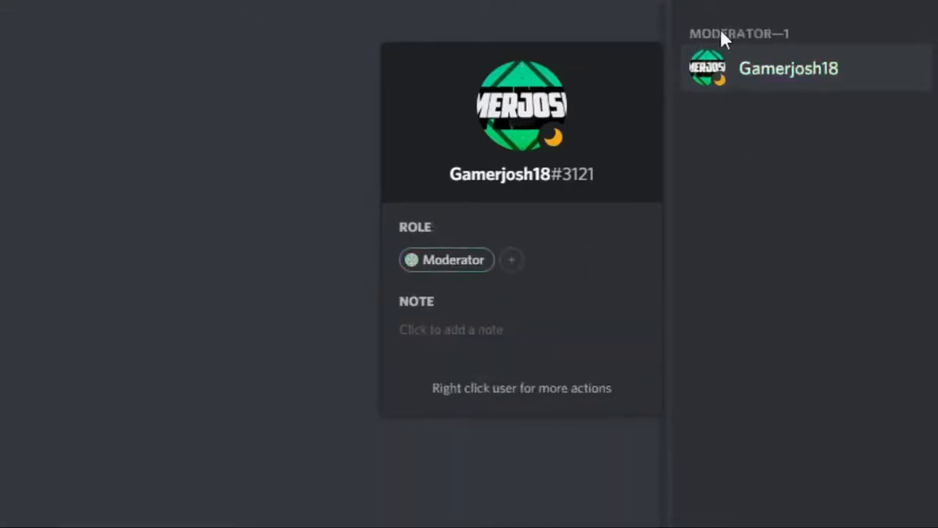
# Replace the server owner's Moderator role with Member, remove that role as well and close the profile card
pyautogui.click(511, 260)
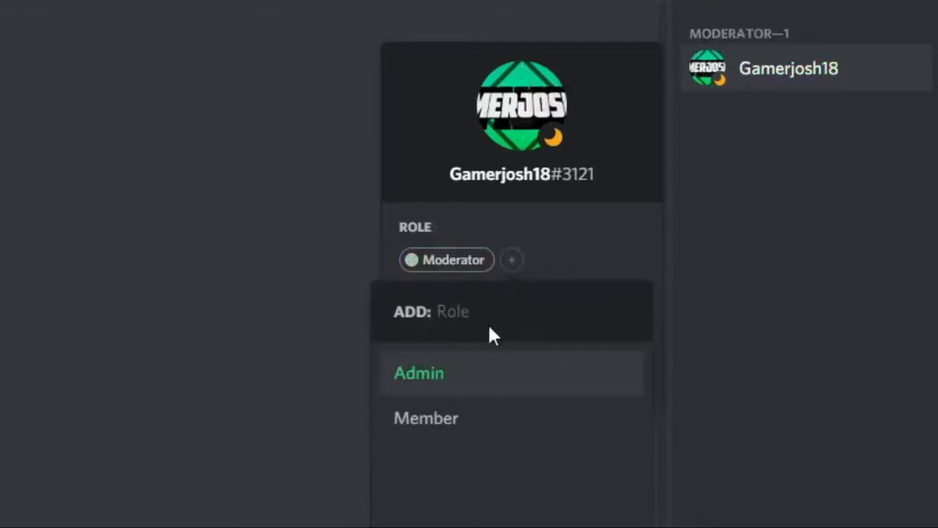
pyautogui.click(452, 417)
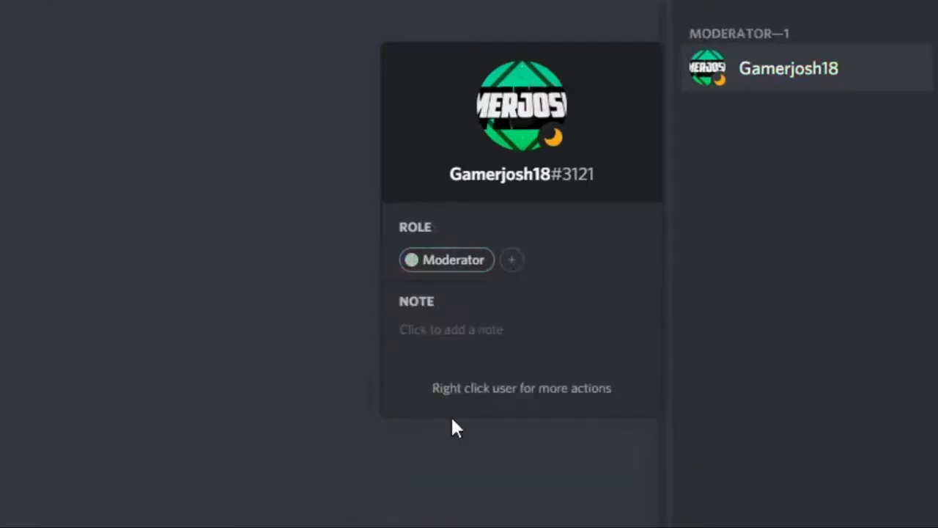
pyautogui.click(410, 260)
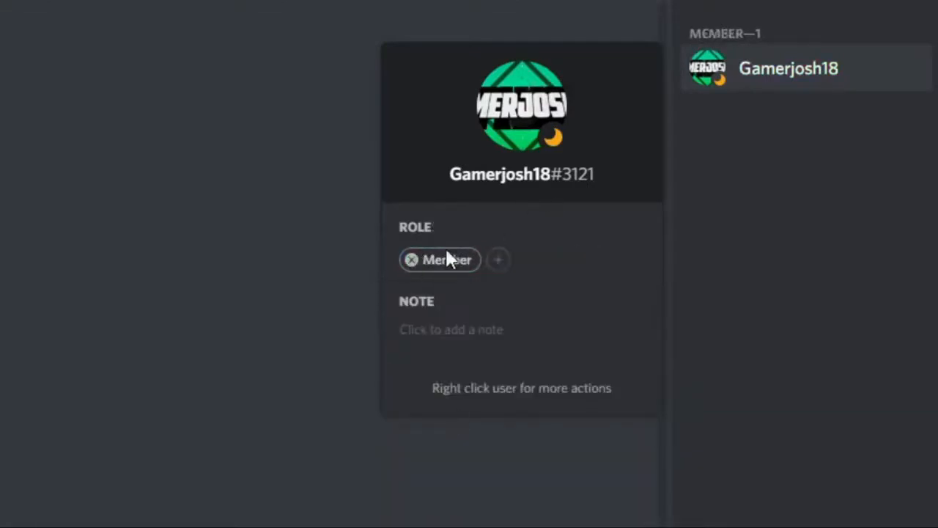
pyautogui.click(409, 259)
pyautogui.click(779, 339)
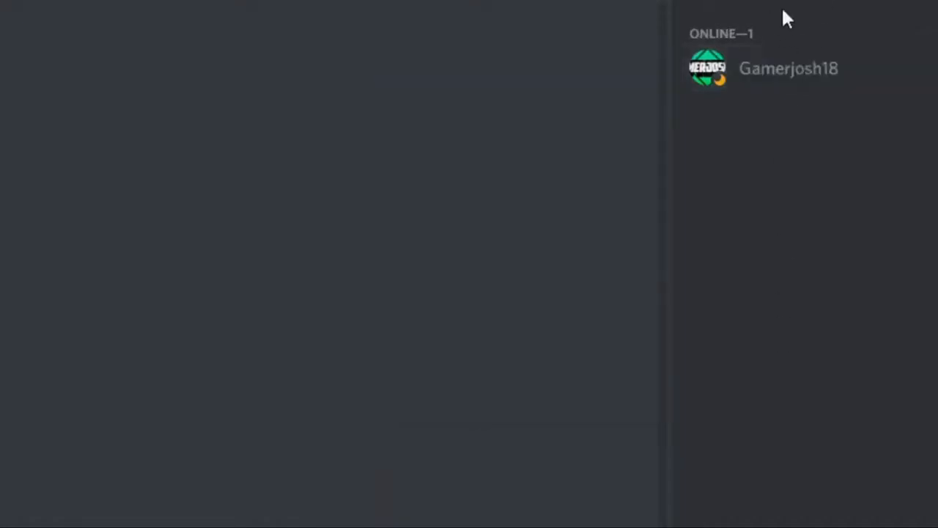